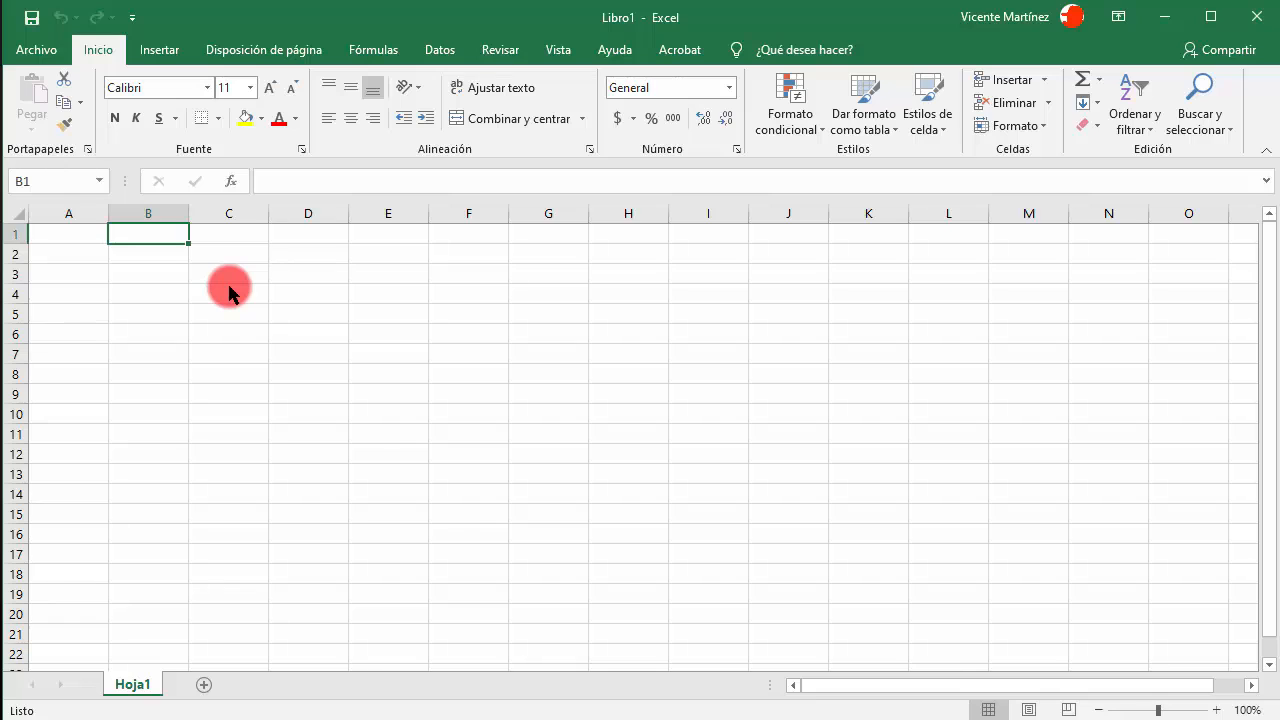
# Enter the title TABLA DE MULTIPLICAR in cell B1
pyautogui.write('TABLA DE MULTIPLI')
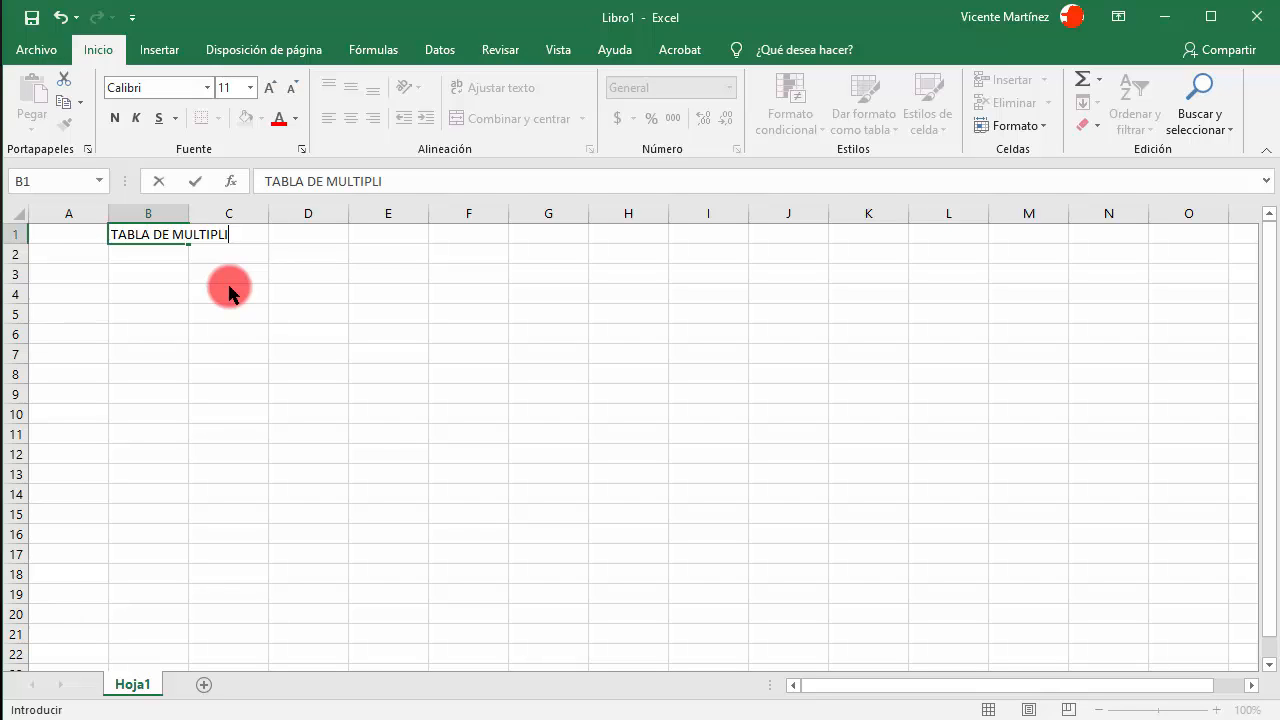
pyautogui.write('CAR')
pyautogui.press('Return')
pyautogui.press('Return')
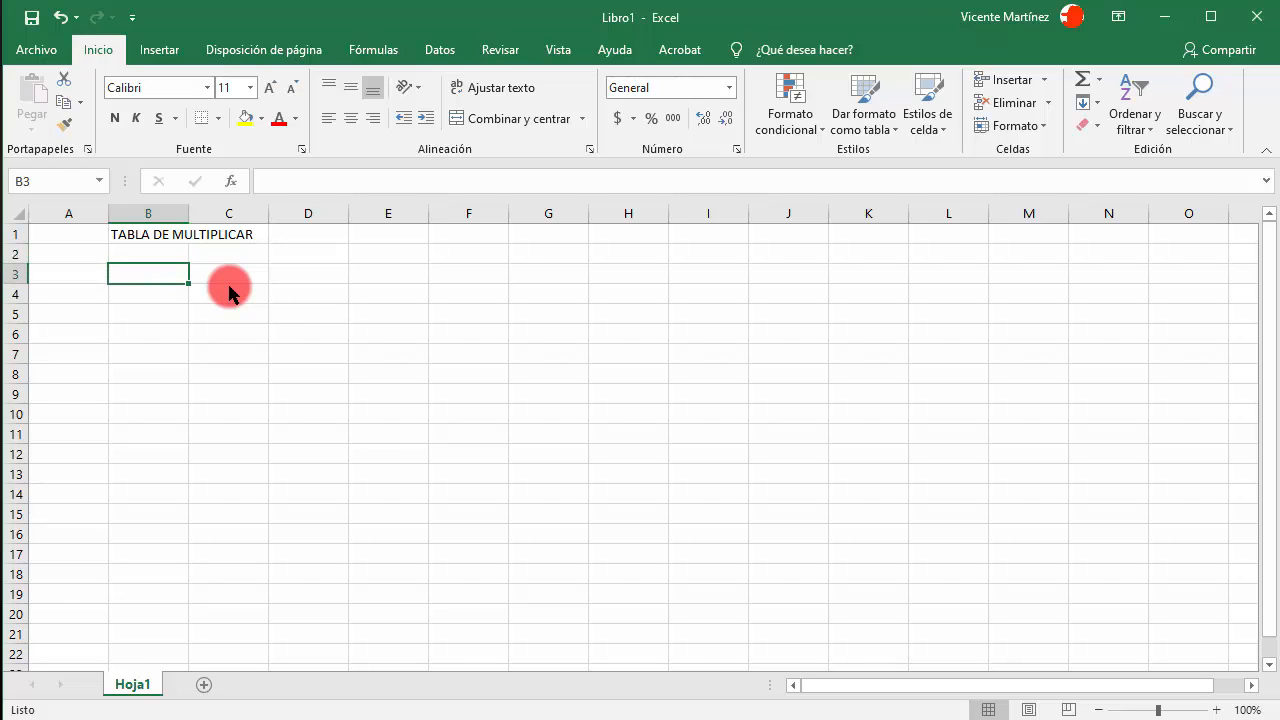
# Enter 1 and 2 in B3 and B4 and extend the series to 10 down to B12
pyautogui.write('1')
pyautogui.press('Return')
pyautogui.write('2')
pyautogui.press('Return')
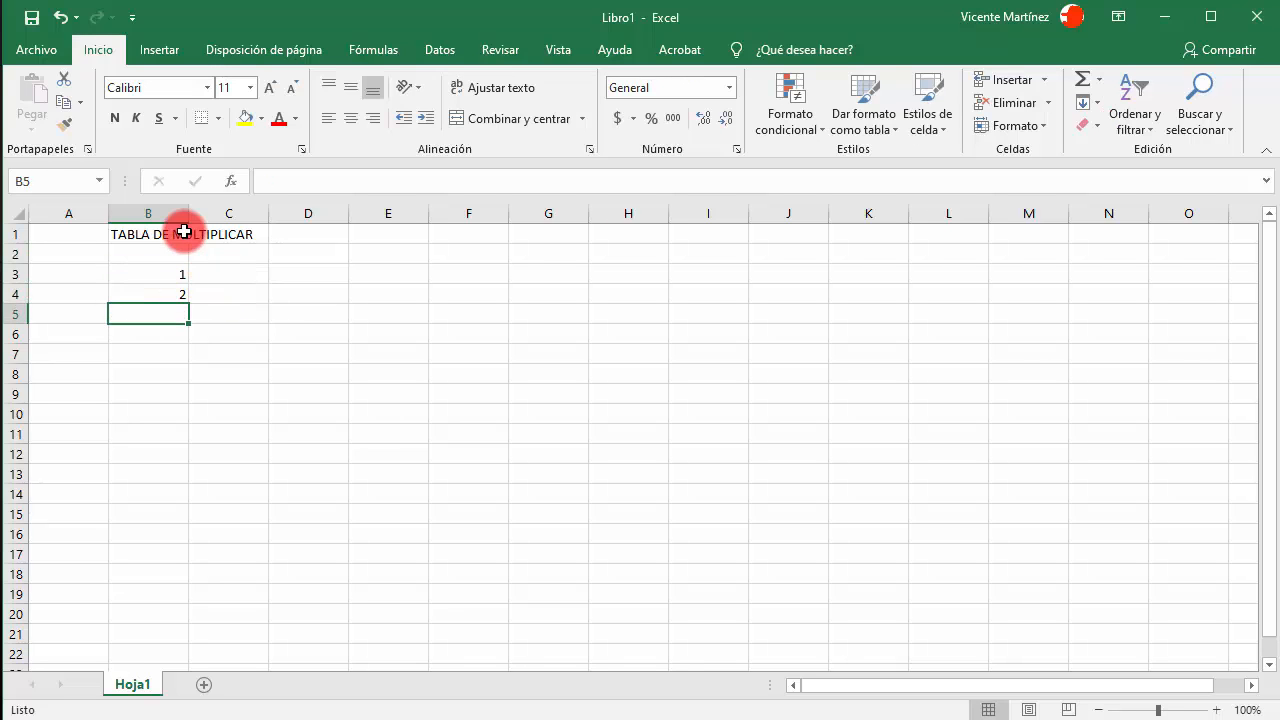
pyautogui.moveTo(149, 271); pyautogui.dragTo(178, 460)
# Enter X in C3 and fill it down to C12
pyautogui.click(223, 271)
pyautogui.click(306, 272)
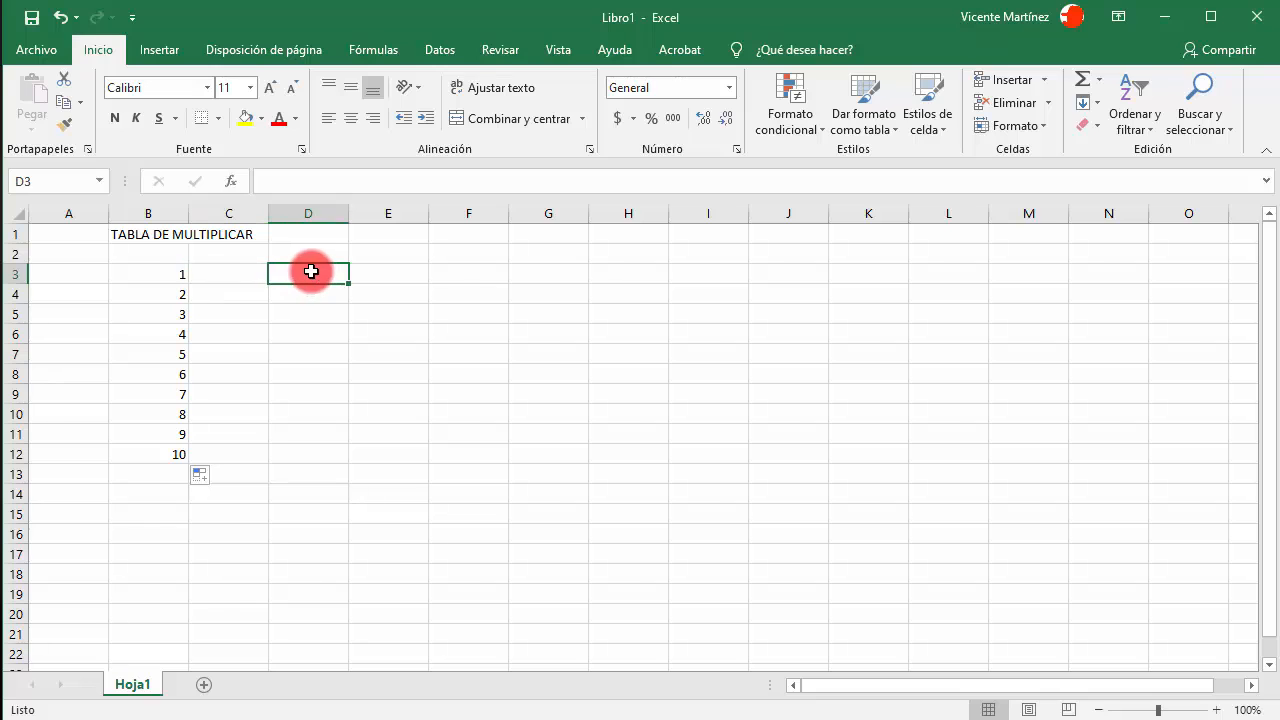
pyautogui.click(255, 274)
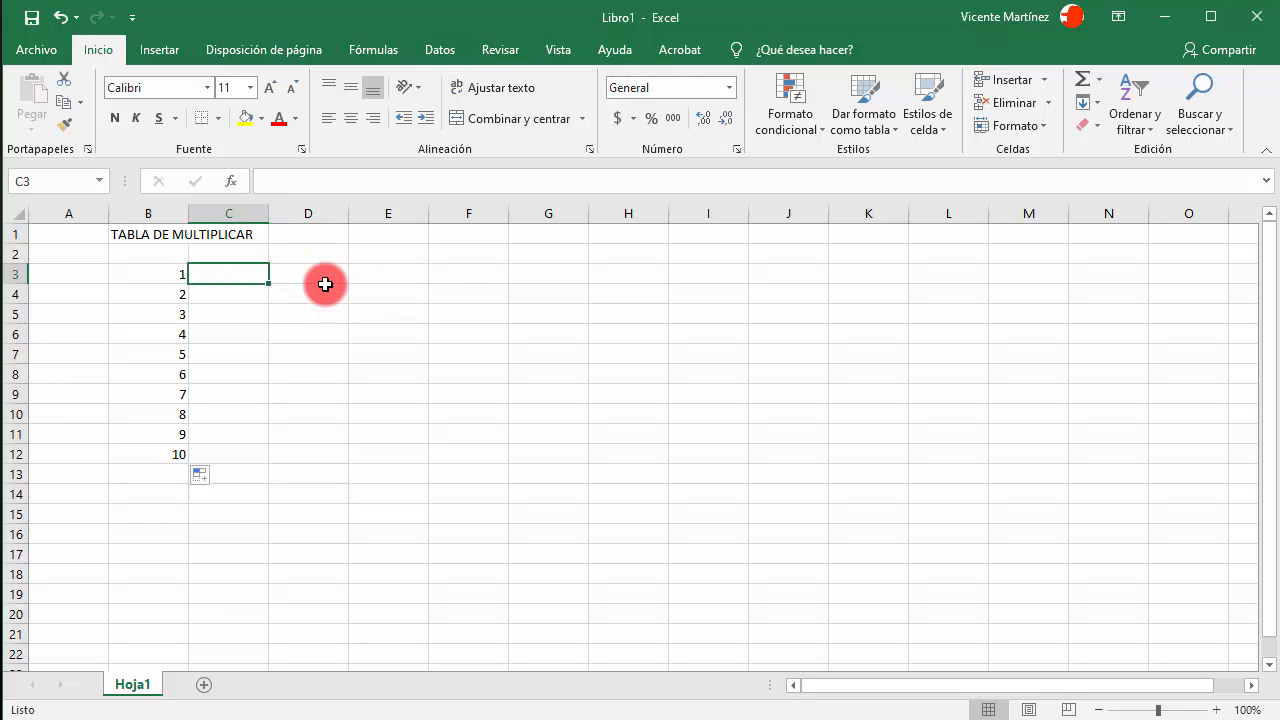
pyautogui.write('X')
pyautogui.press('Return')
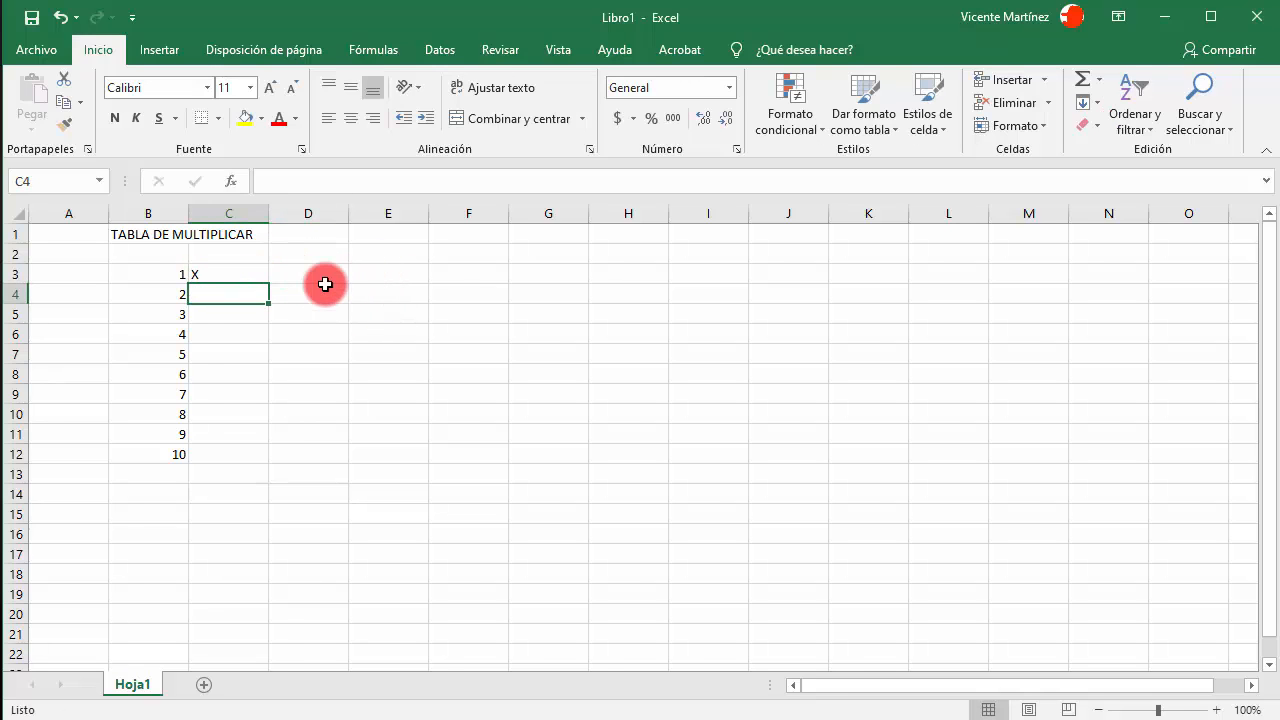
pyautogui.click(243, 274)
pyautogui.moveTo(268, 284); pyautogui.dragTo(254, 450)
# Enter the multiplier 3 in D3 and copy it down to D12
pyautogui.click(300, 268)
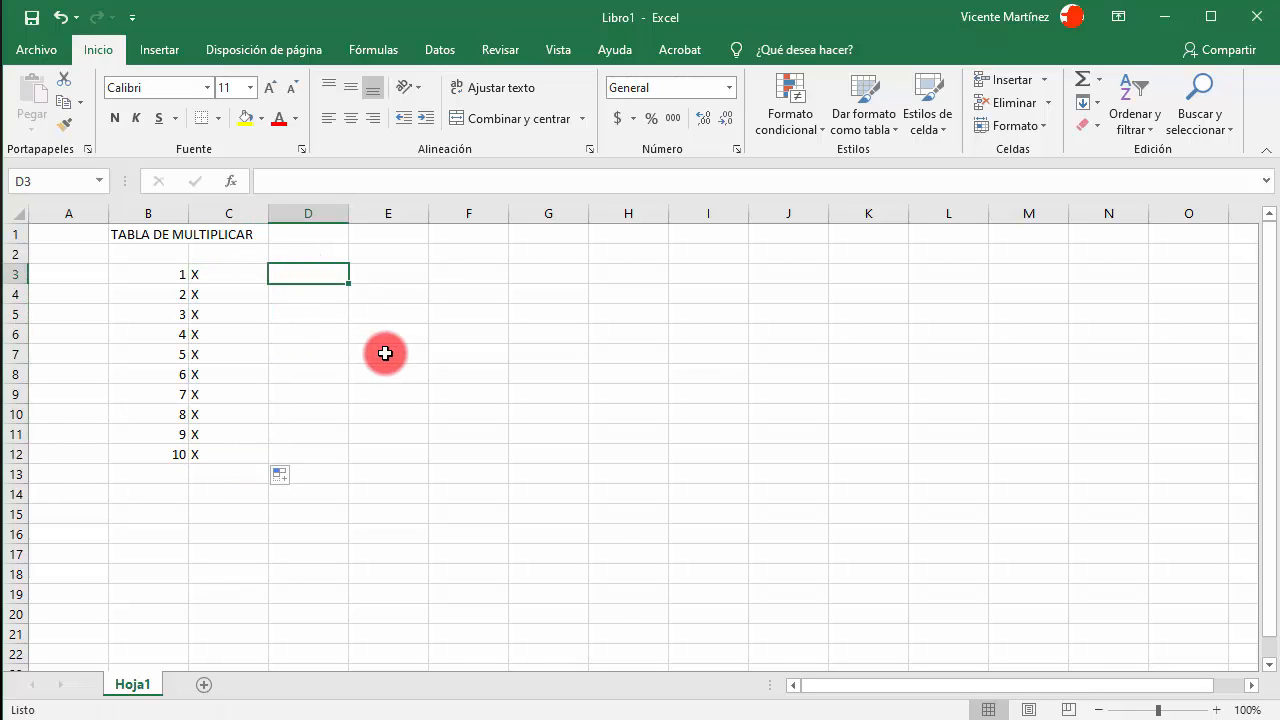
pyautogui.write('3')
pyautogui.press('Return')
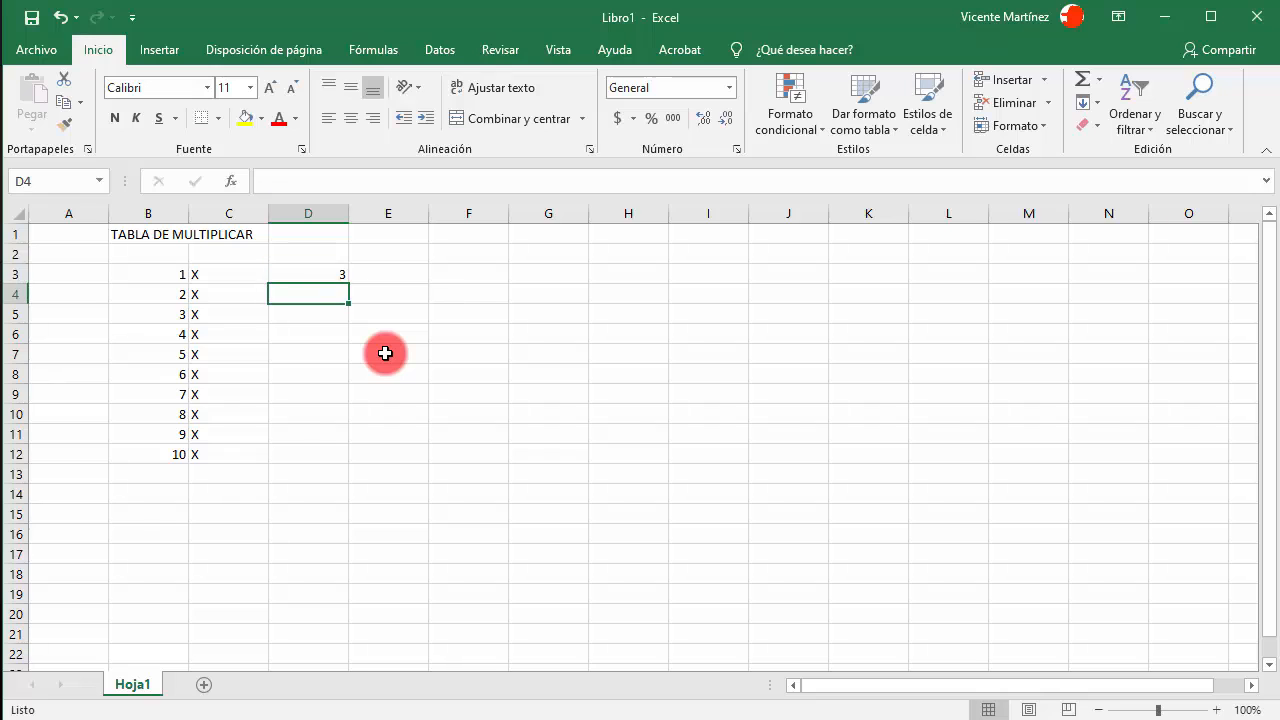
pyautogui.click(306, 273)
pyautogui.moveTo(348, 284); pyautogui.dragTo(334, 466)
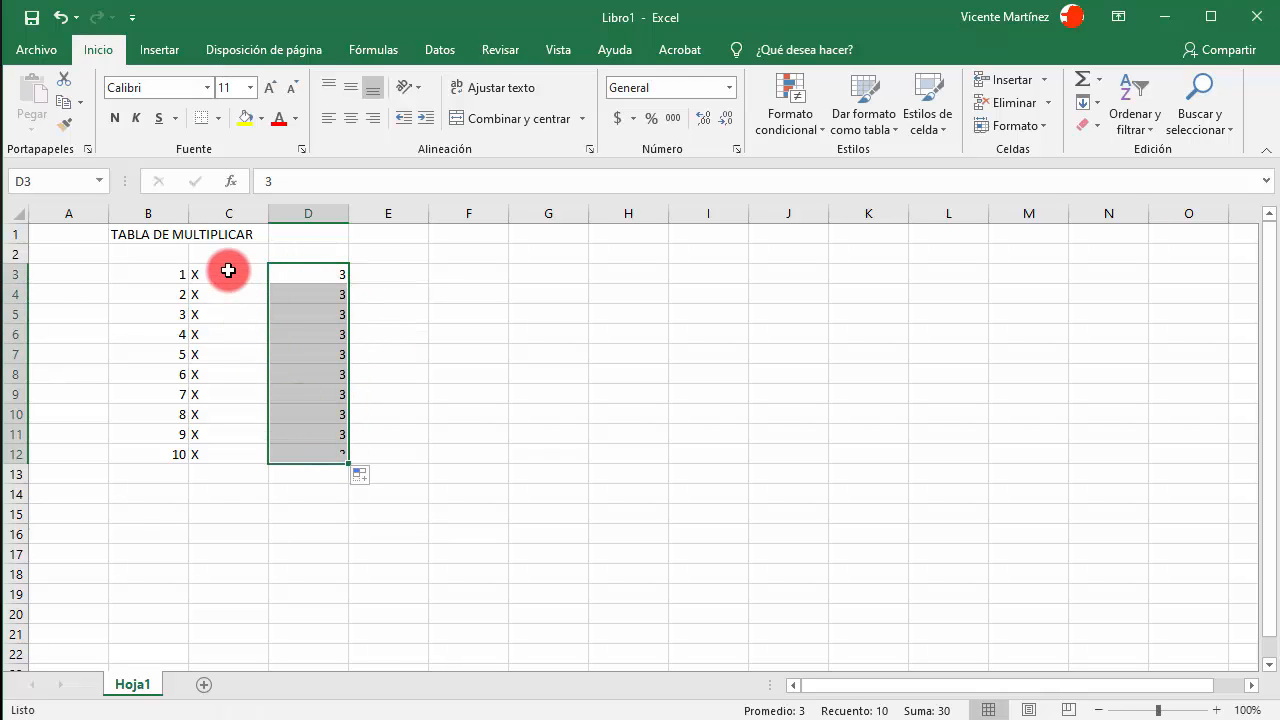
# Centre the contents of cells B3:D12 horizontally
pyautogui.moveTo(229, 269); pyautogui.dragTo(217, 451)
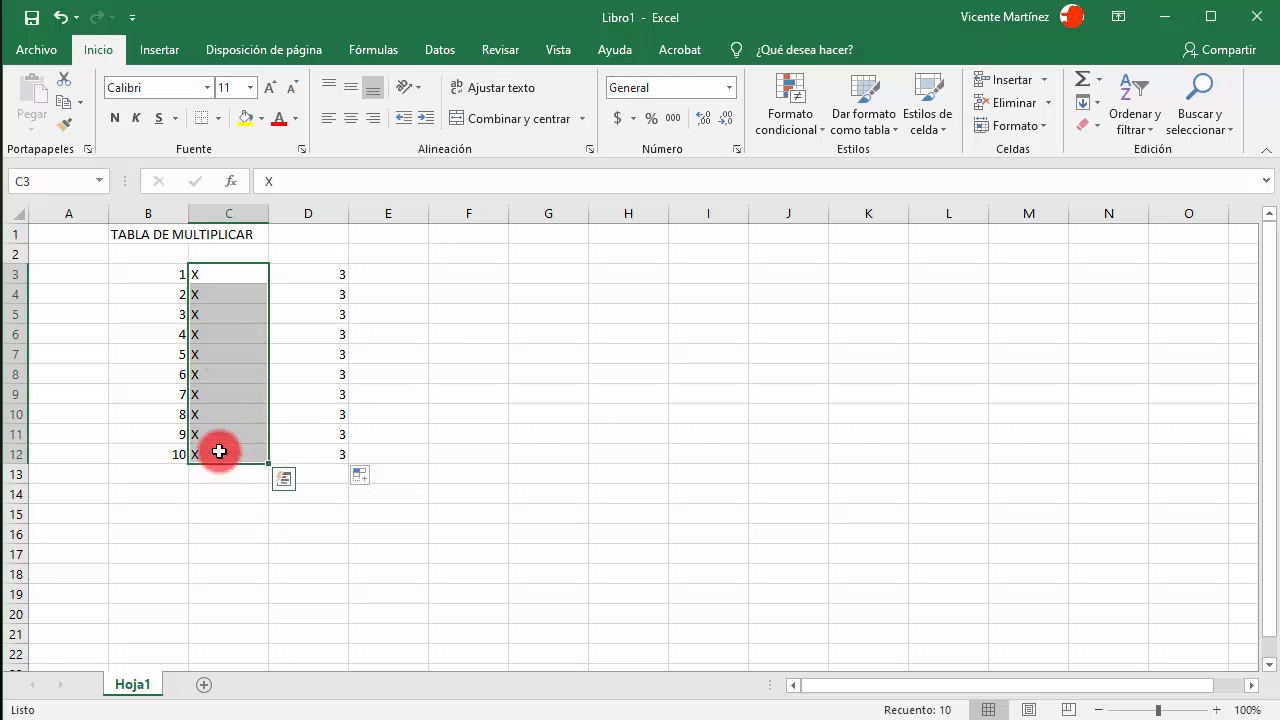
pyautogui.click(350, 118)
pyautogui.moveTo(157, 274); pyautogui.dragTo(298, 455)
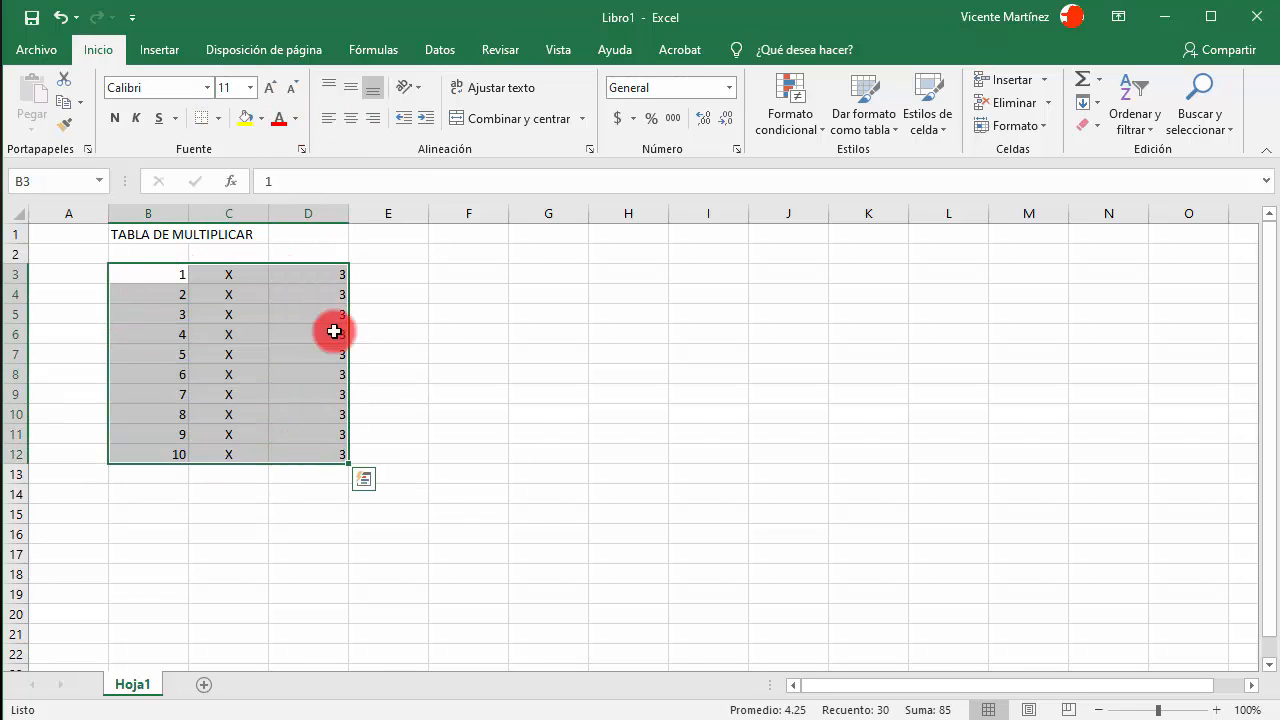
pyautogui.click(355, 125)
# Enter a literal equals sign as text ('=) in E3, fill it down to E12, and centre the column's entries
pyautogui.click(374, 277)
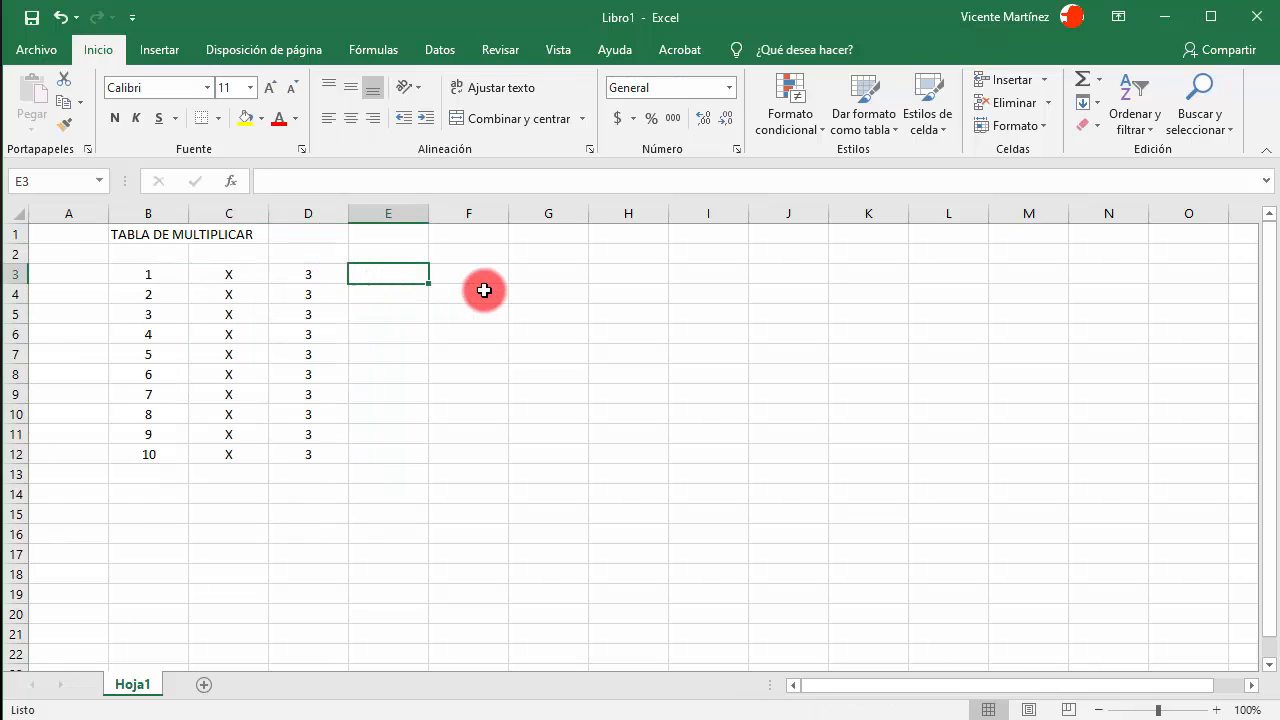
pyautogui.write("'=")
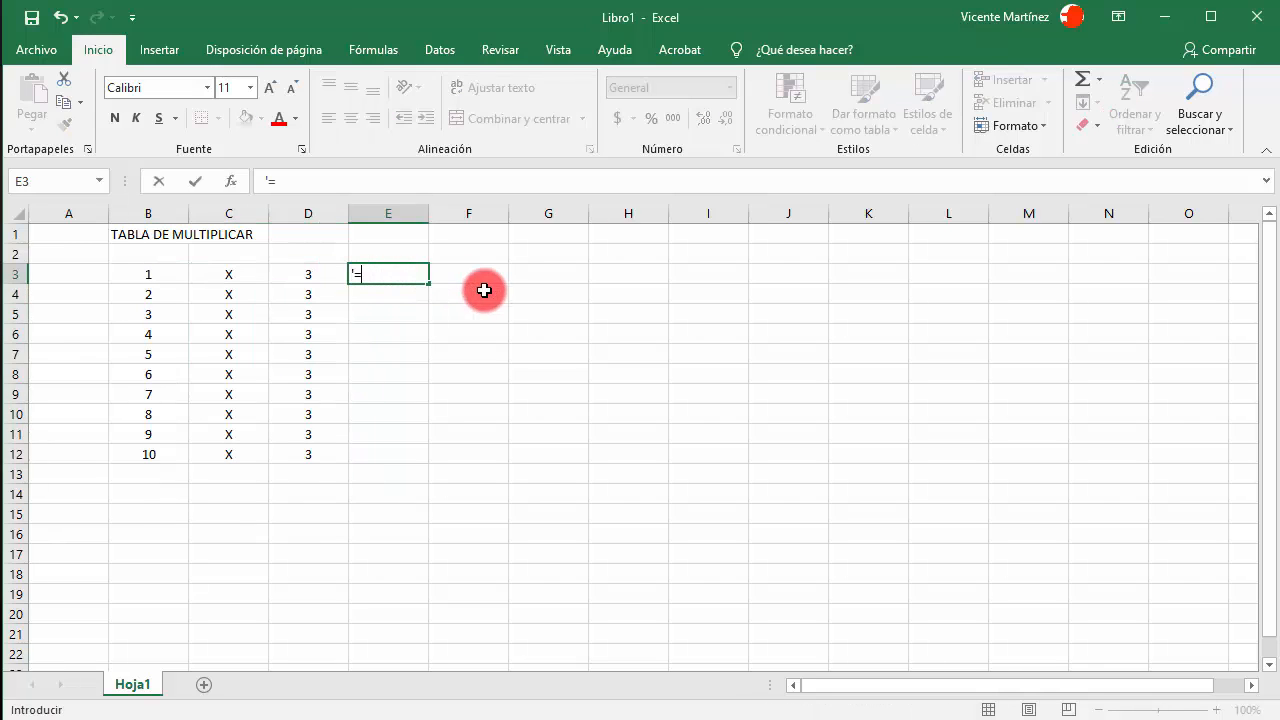
pyautogui.press('Return')
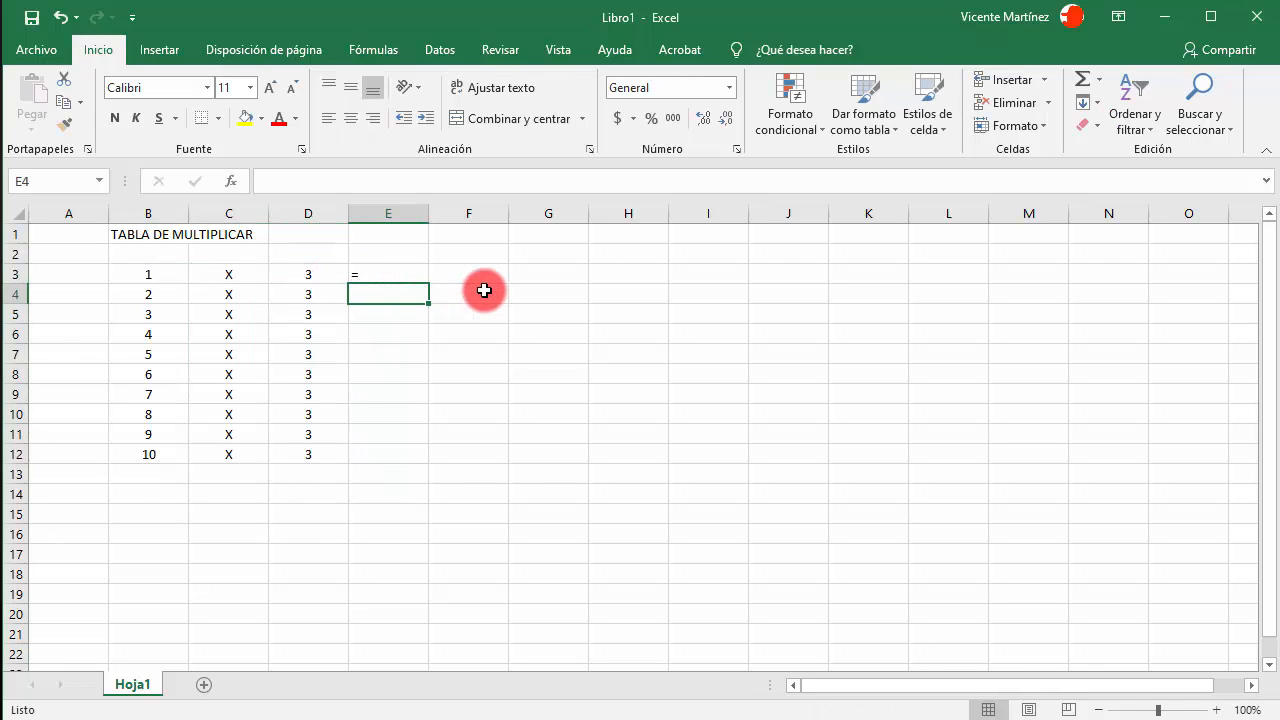
pyautogui.click(414, 273)
pyautogui.moveTo(433, 284); pyautogui.dragTo(412, 456)
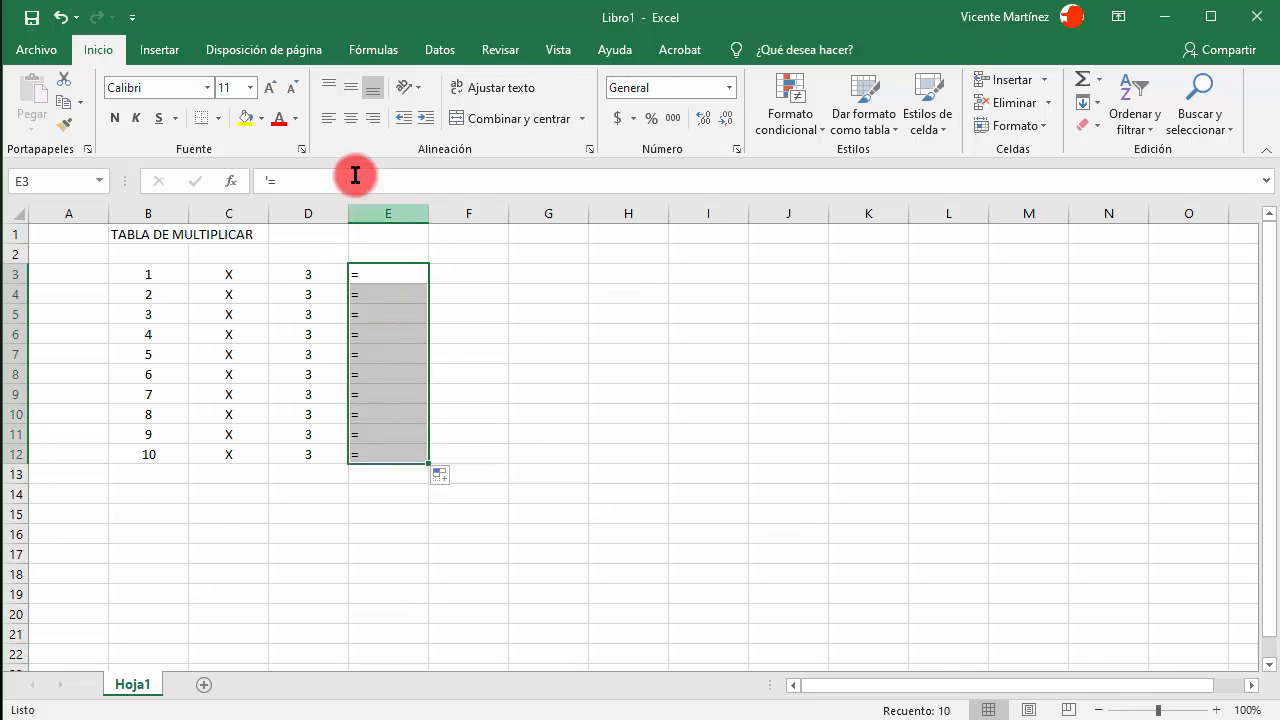
pyautogui.click(409, 271)
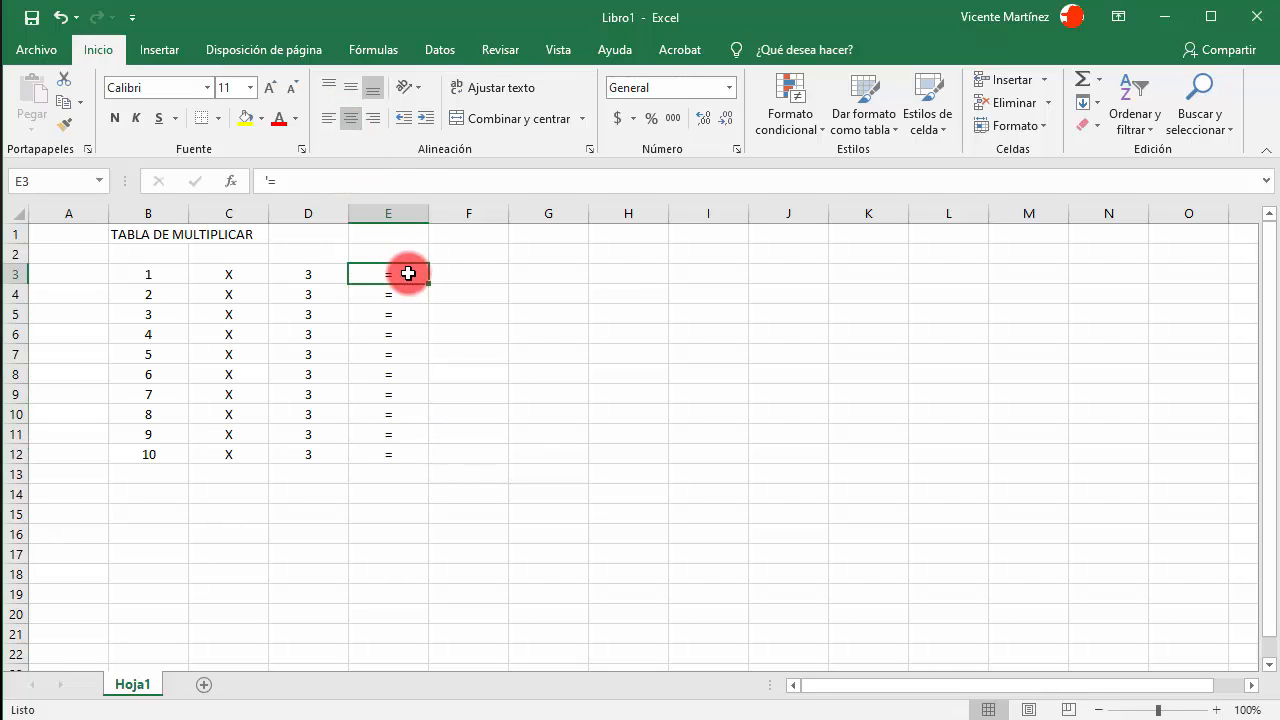
pyautogui.click(338, 186)
# Enter the product formula =B3*D3 in cell F3
pyautogui.click(463, 272)
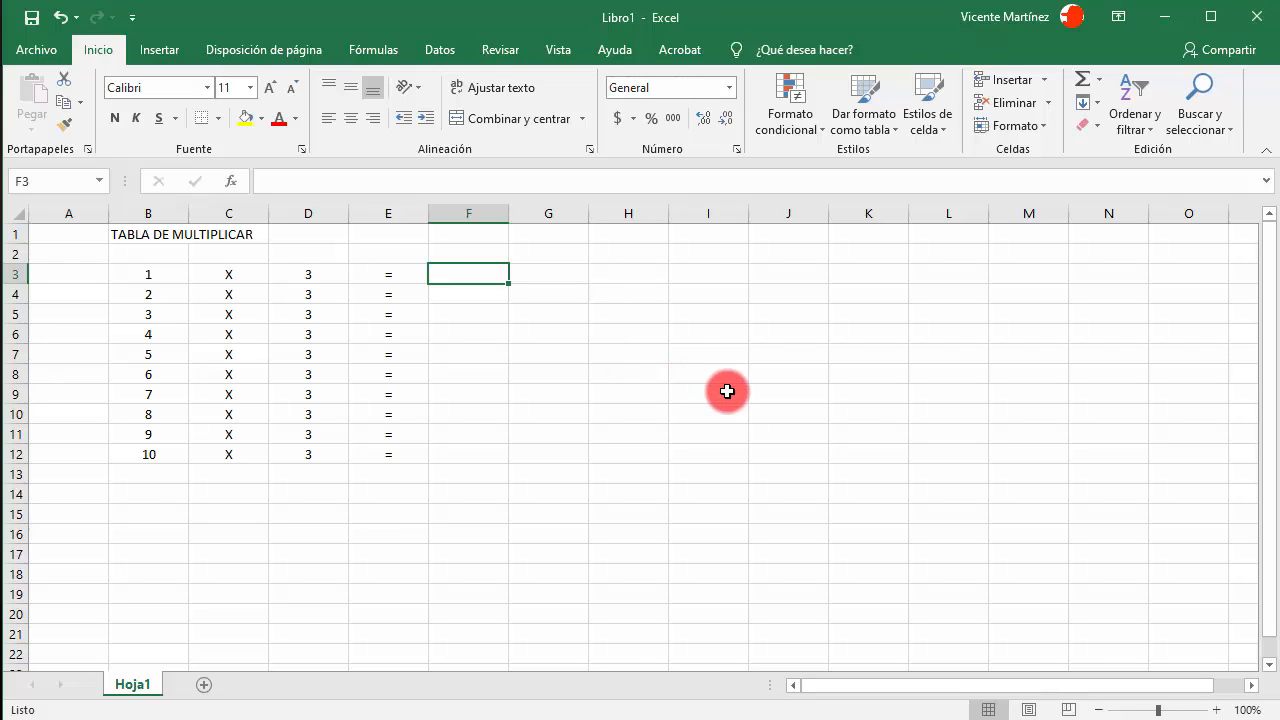
pyautogui.write('=')
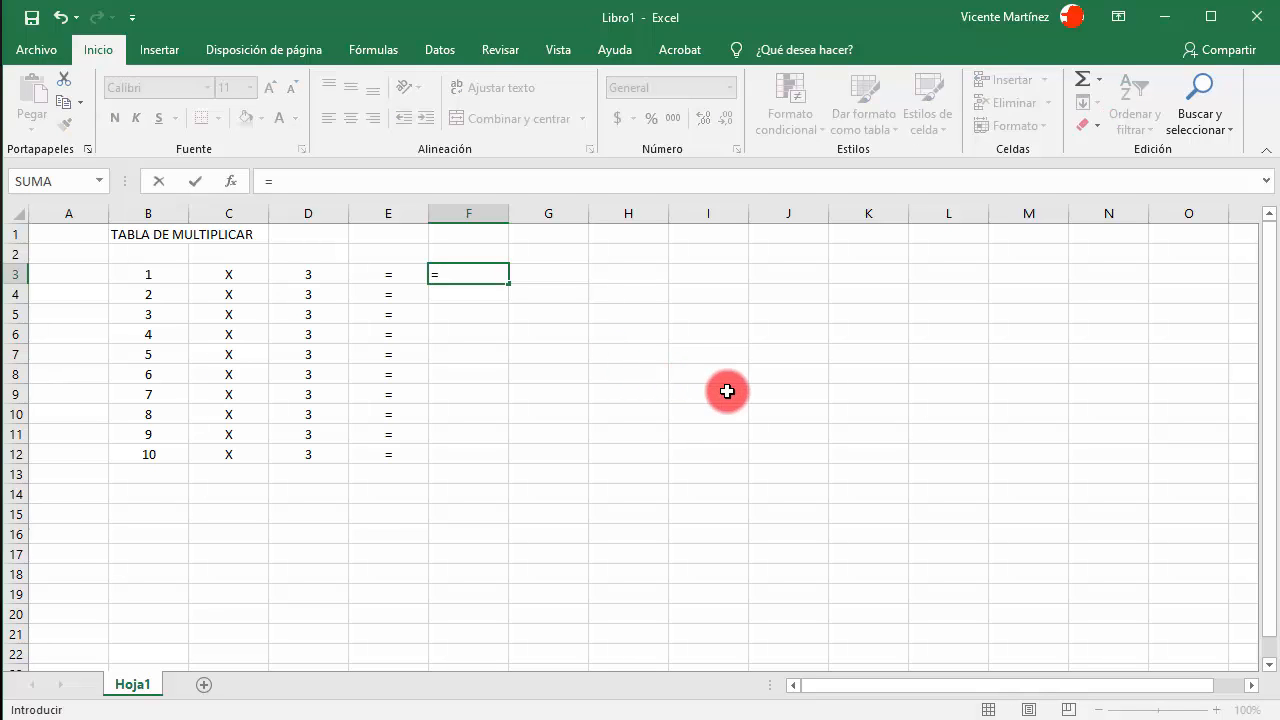
pyautogui.click(171, 268)
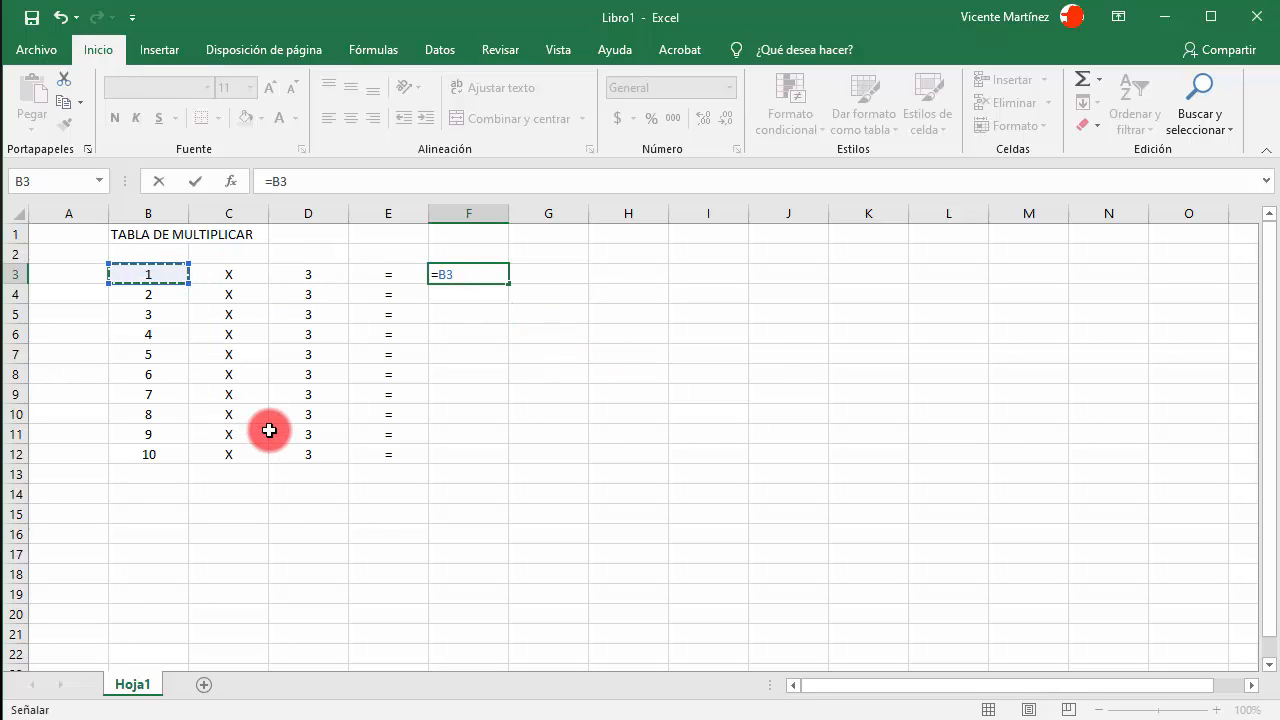
pyautogui.write('*')
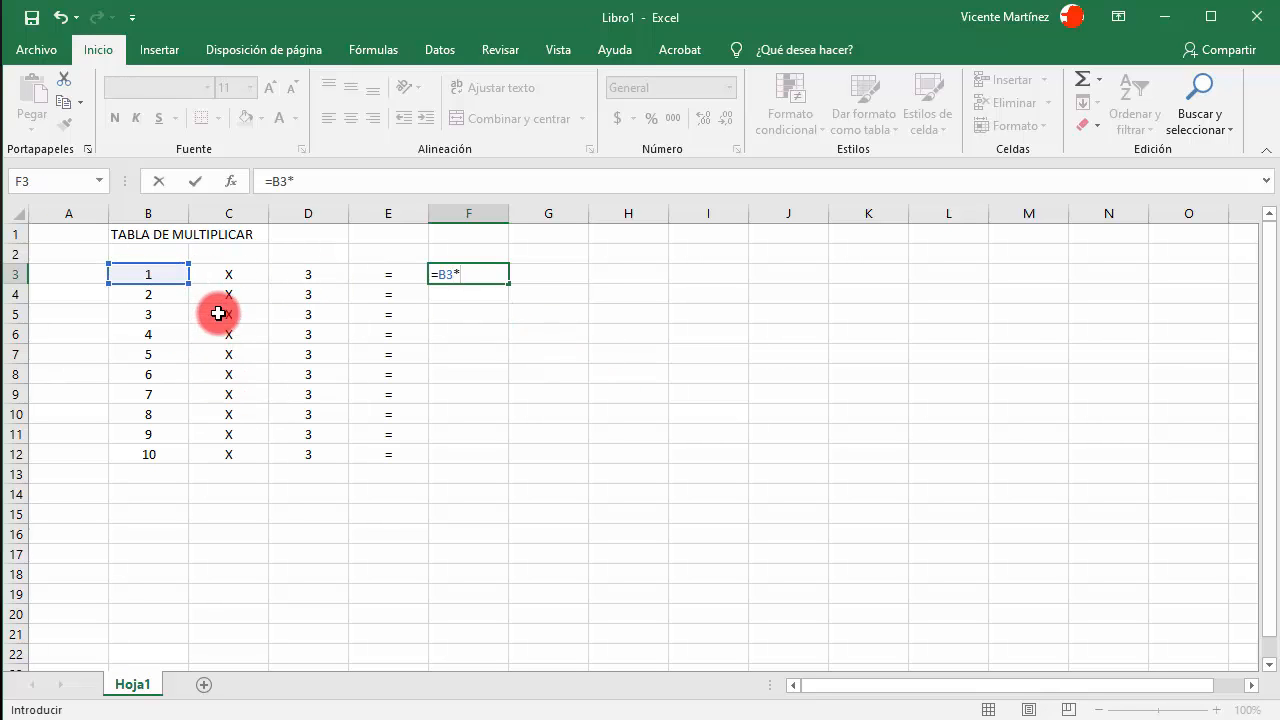
pyautogui.click(296, 276)
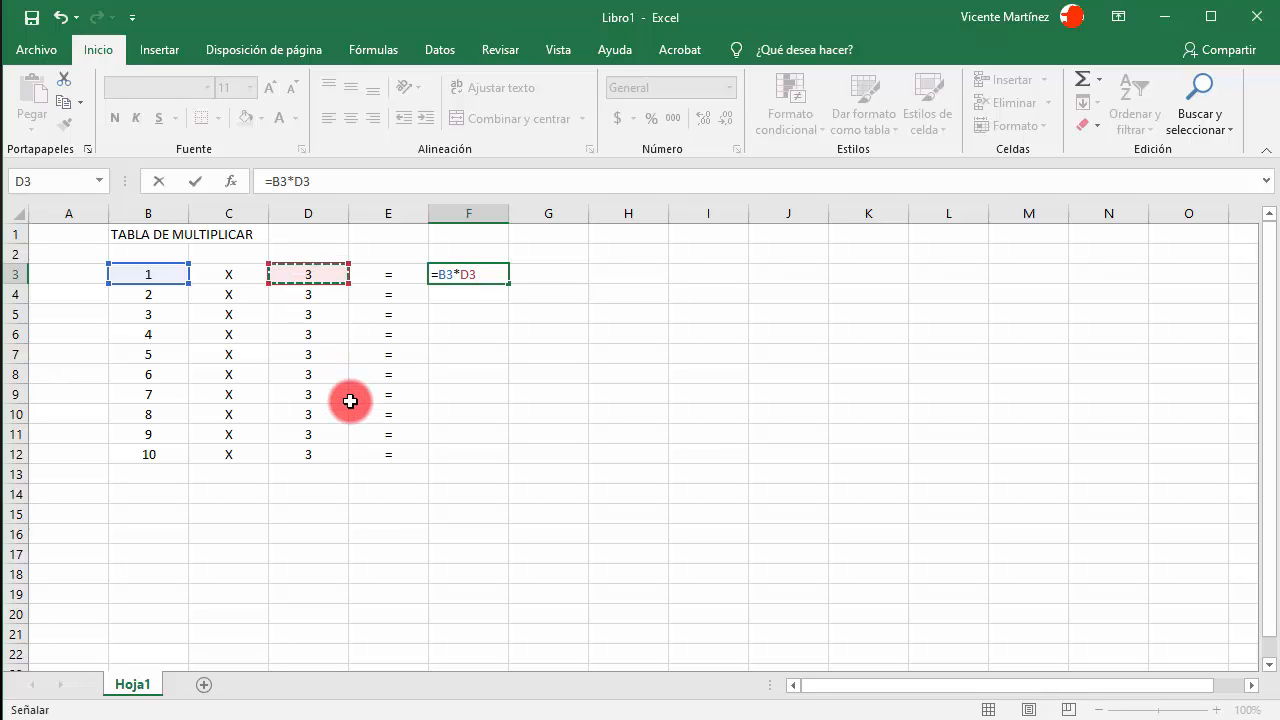
pyautogui.press('Return')
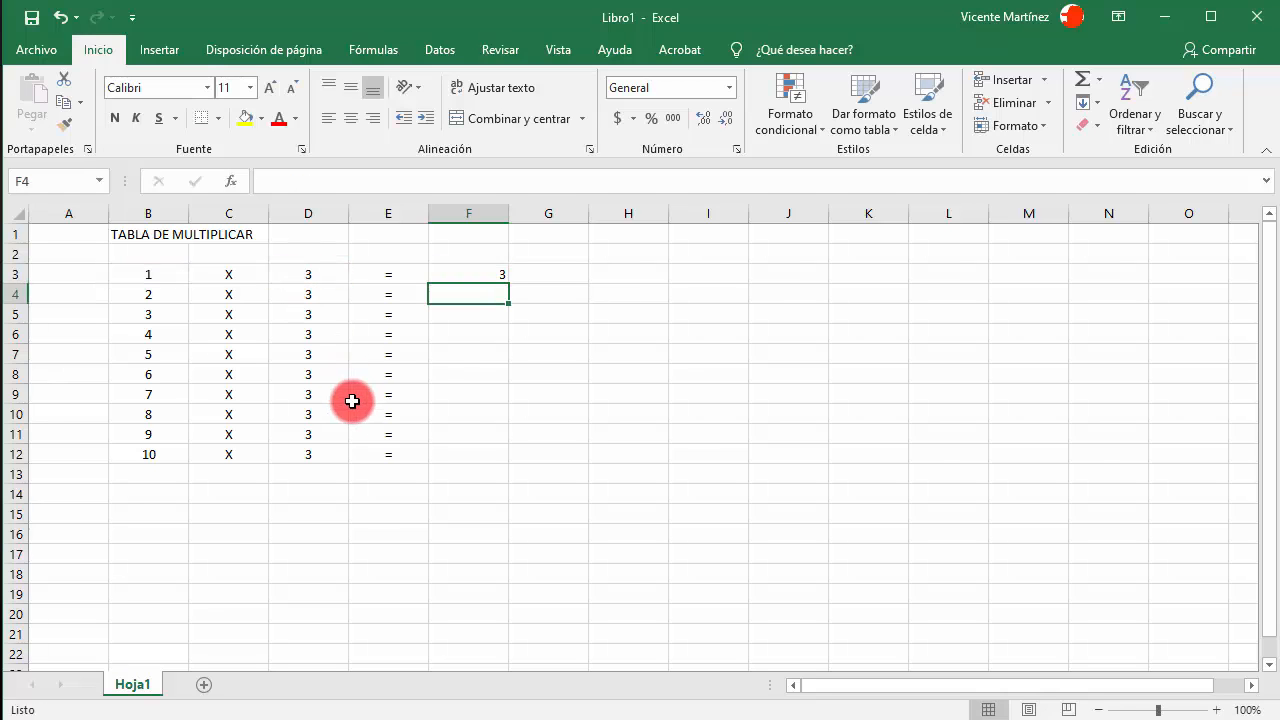
# Fill the F3 product formula down to F12 and centre the results
pyautogui.click(475, 276)
pyautogui.moveTo(505, 285); pyautogui.dragTo(497, 463)
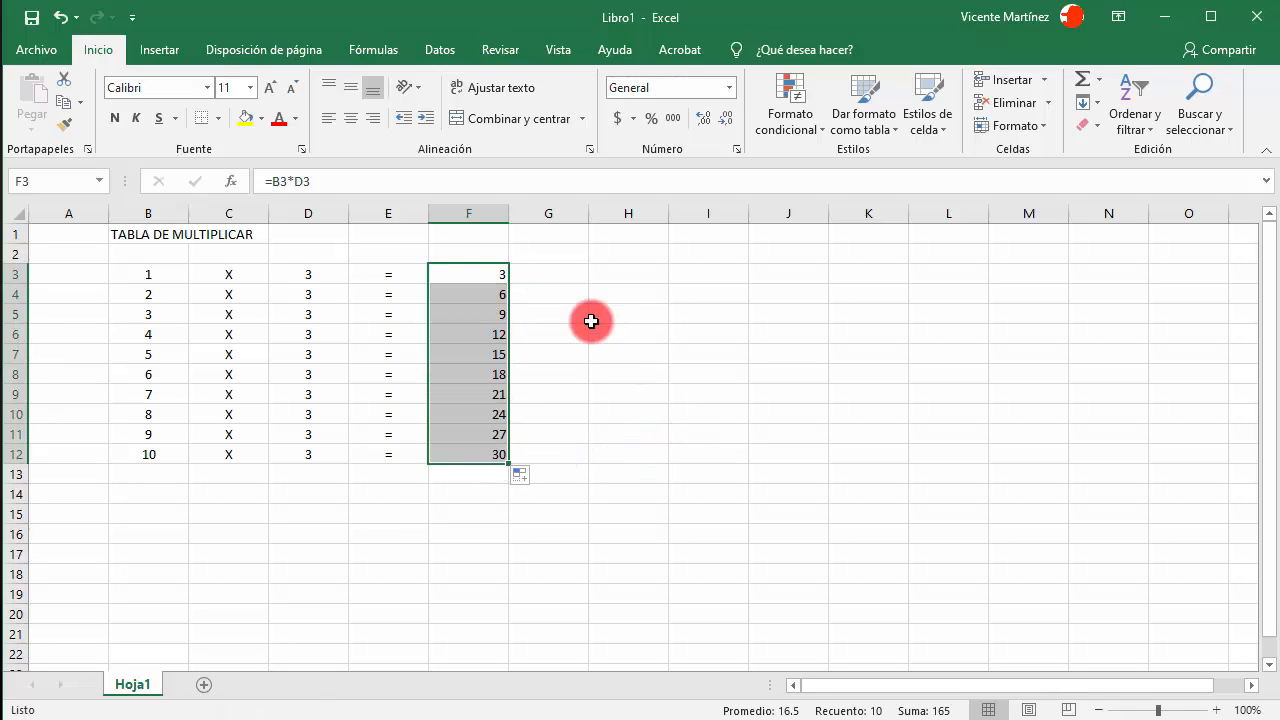
pyautogui.click(350, 119)
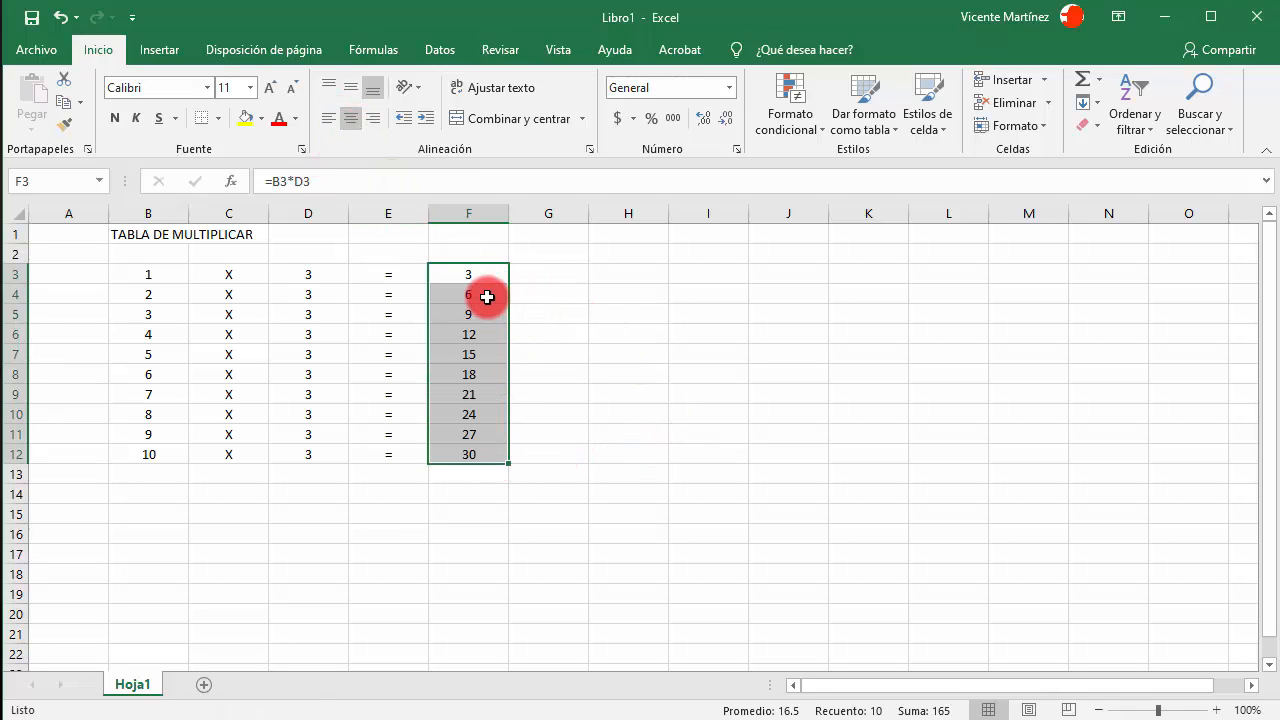
# Examine the copied formulas in F4 to F12 to check which cells each row multiplies
pyautogui.click(490, 294)
pyautogui.doubleClick(474, 295)
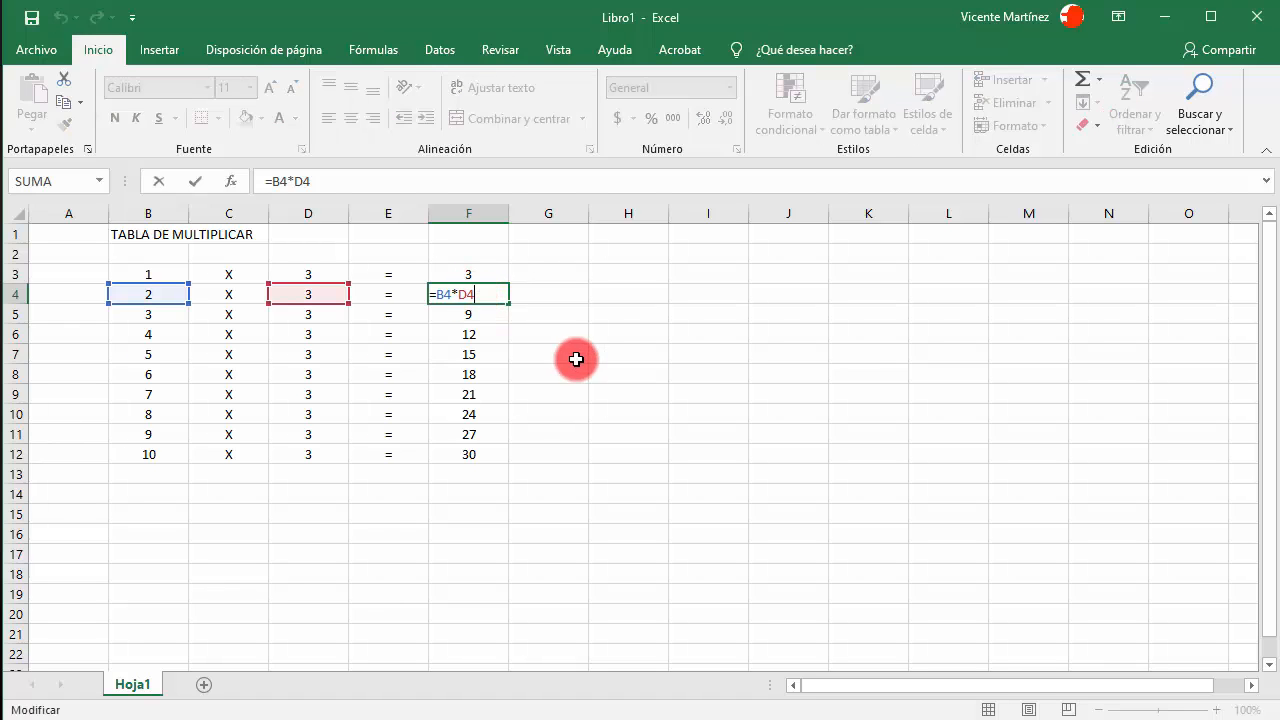
pyautogui.doubleClick(486, 313)
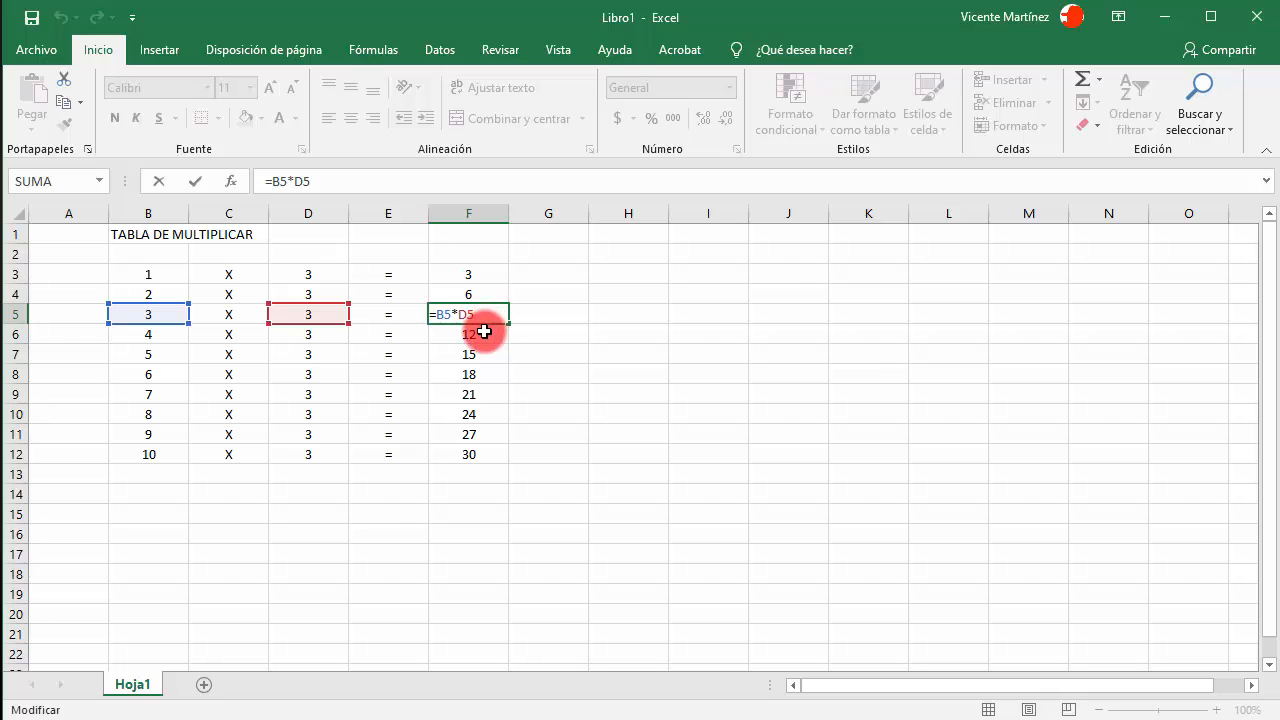
pyautogui.click(436, 315)
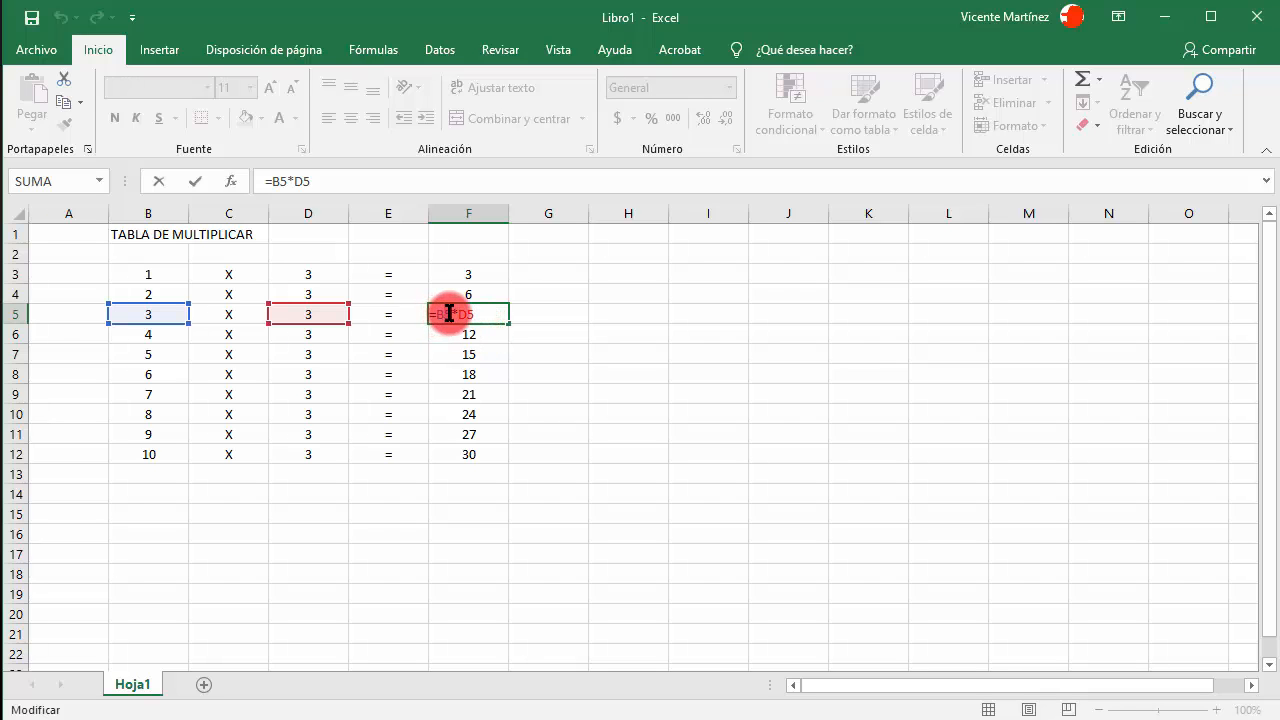
pyautogui.doubleClick(449, 314)
pyautogui.doubleClick(482, 332)
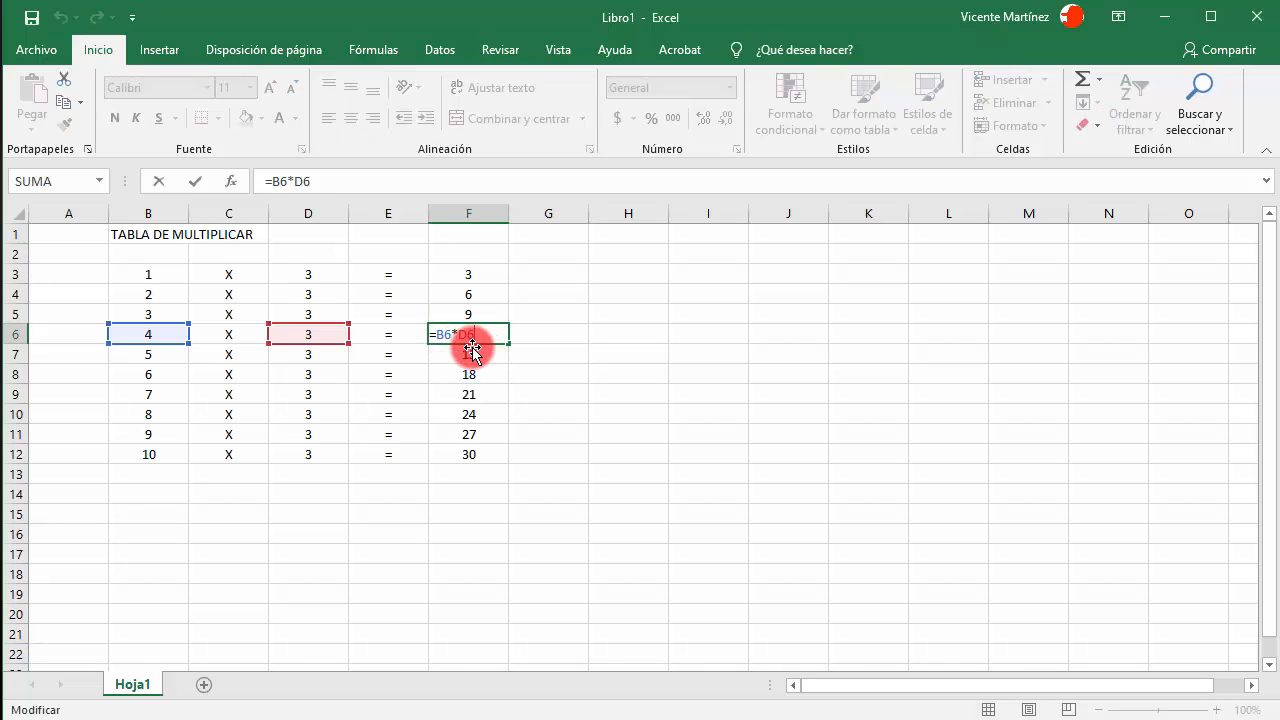
pyautogui.doubleClick(471, 350)
pyautogui.doubleClick(494, 376)
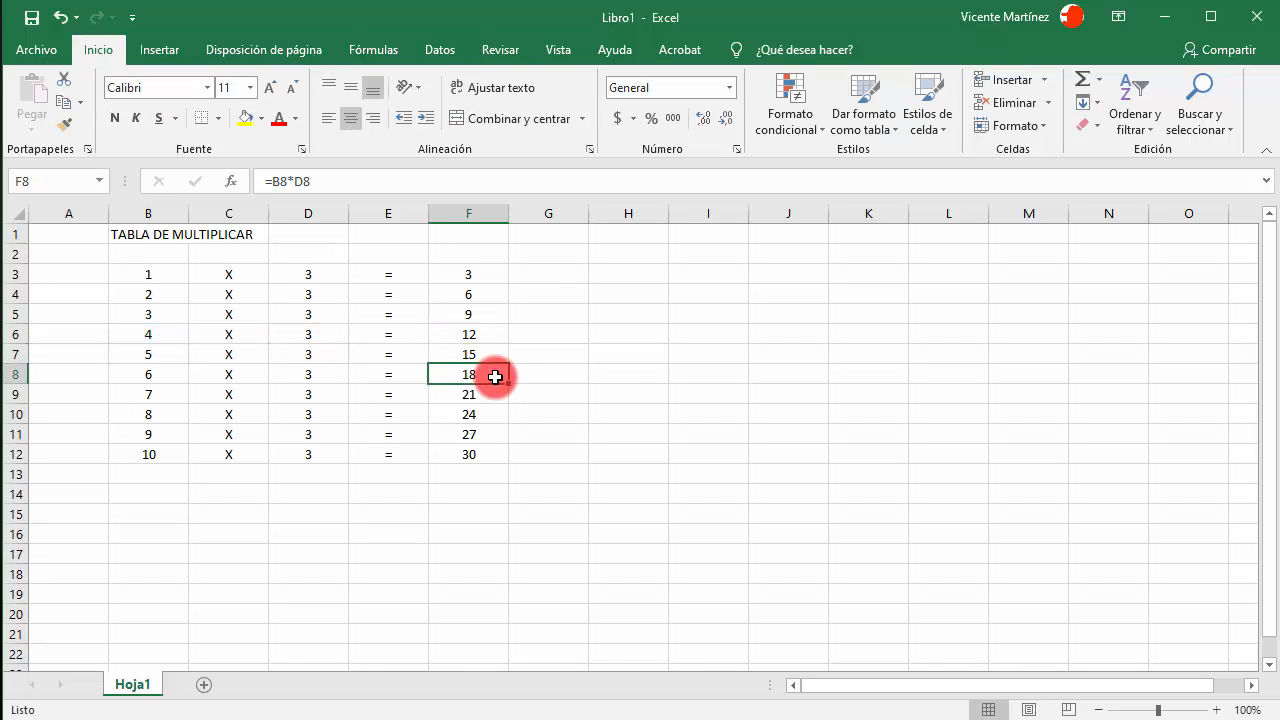
pyautogui.doubleClick(491, 394)
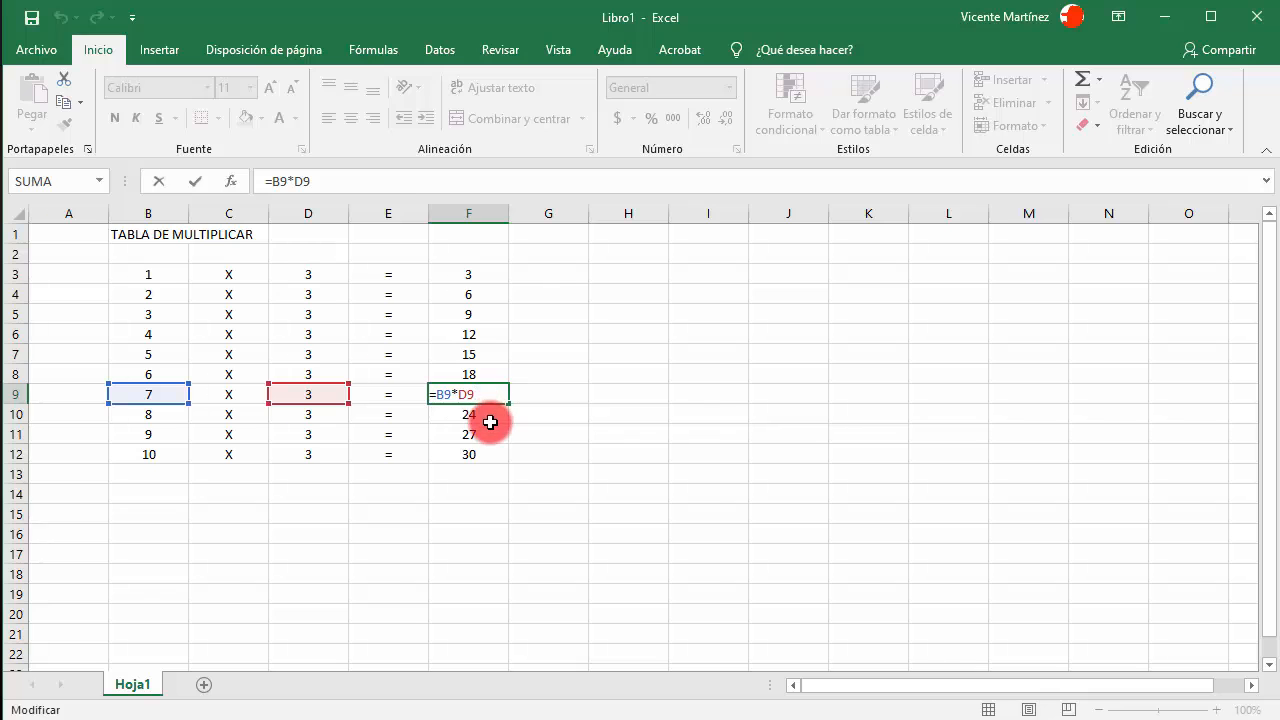
pyautogui.doubleClick(491, 417)
pyautogui.press('Escape')
pyautogui.doubleClick(484, 436)
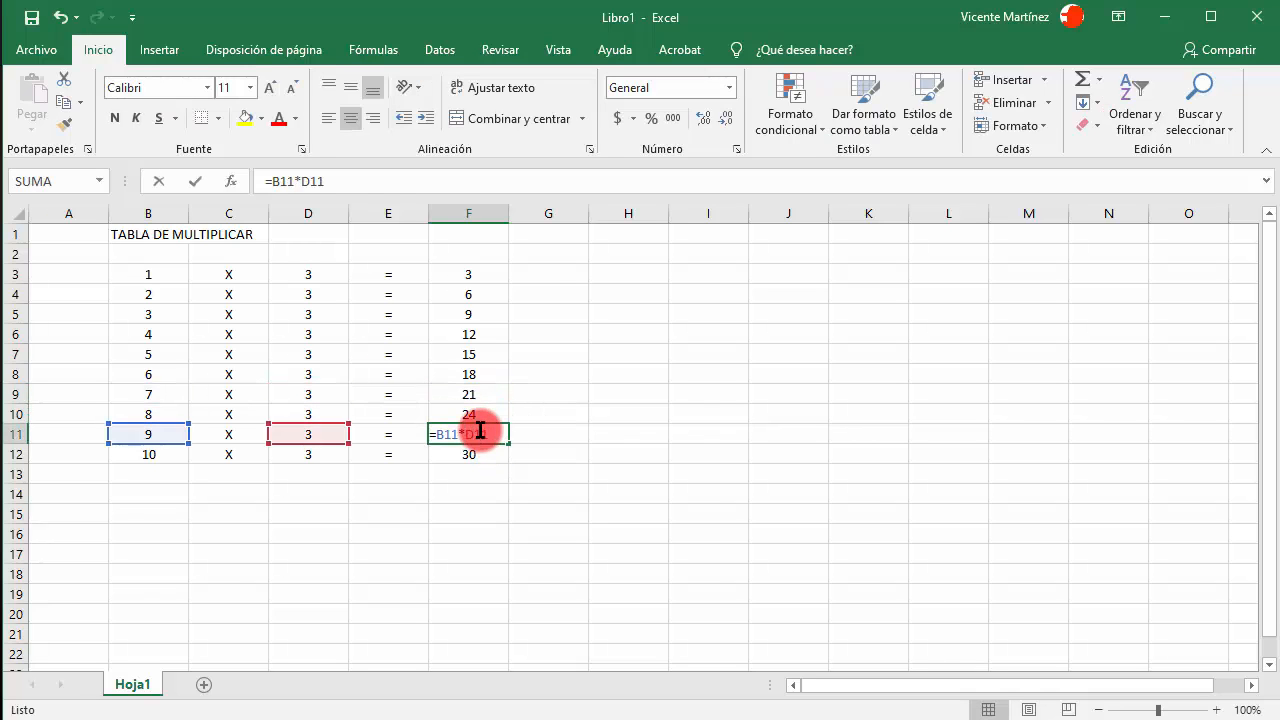
pyautogui.click(485, 456)
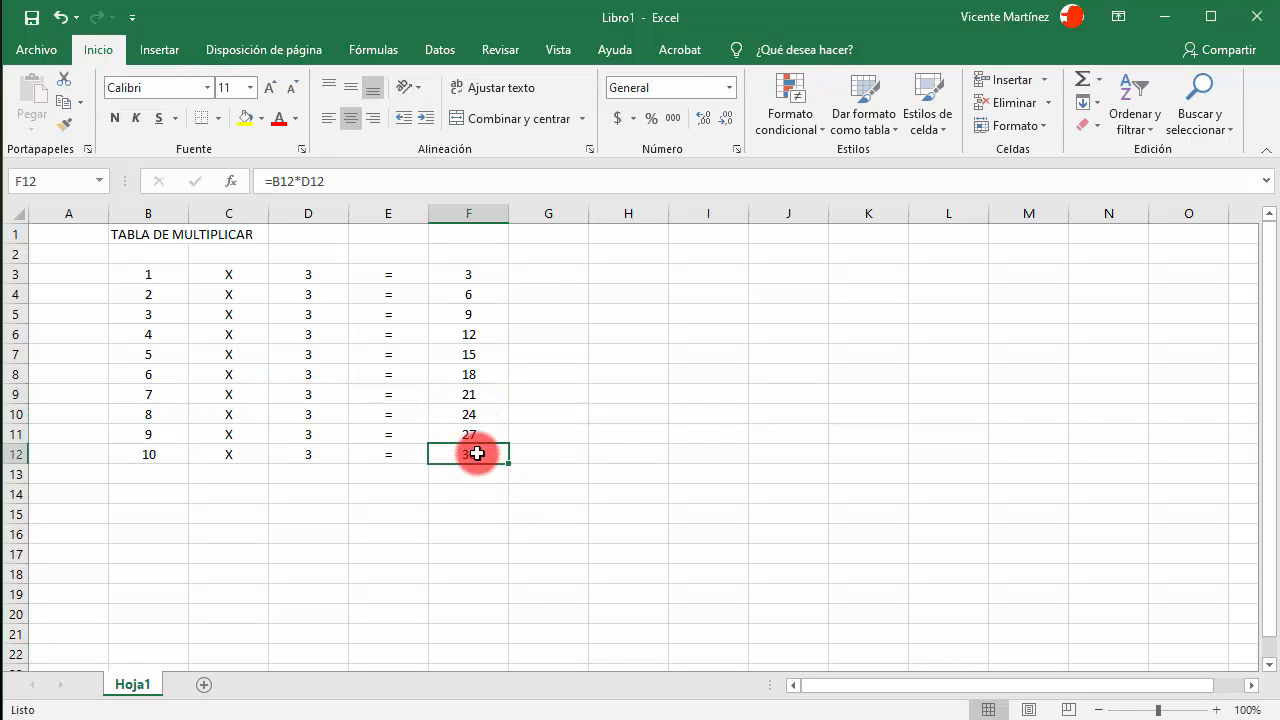
pyautogui.doubleClick(478, 454)
pyautogui.click(601, 421)
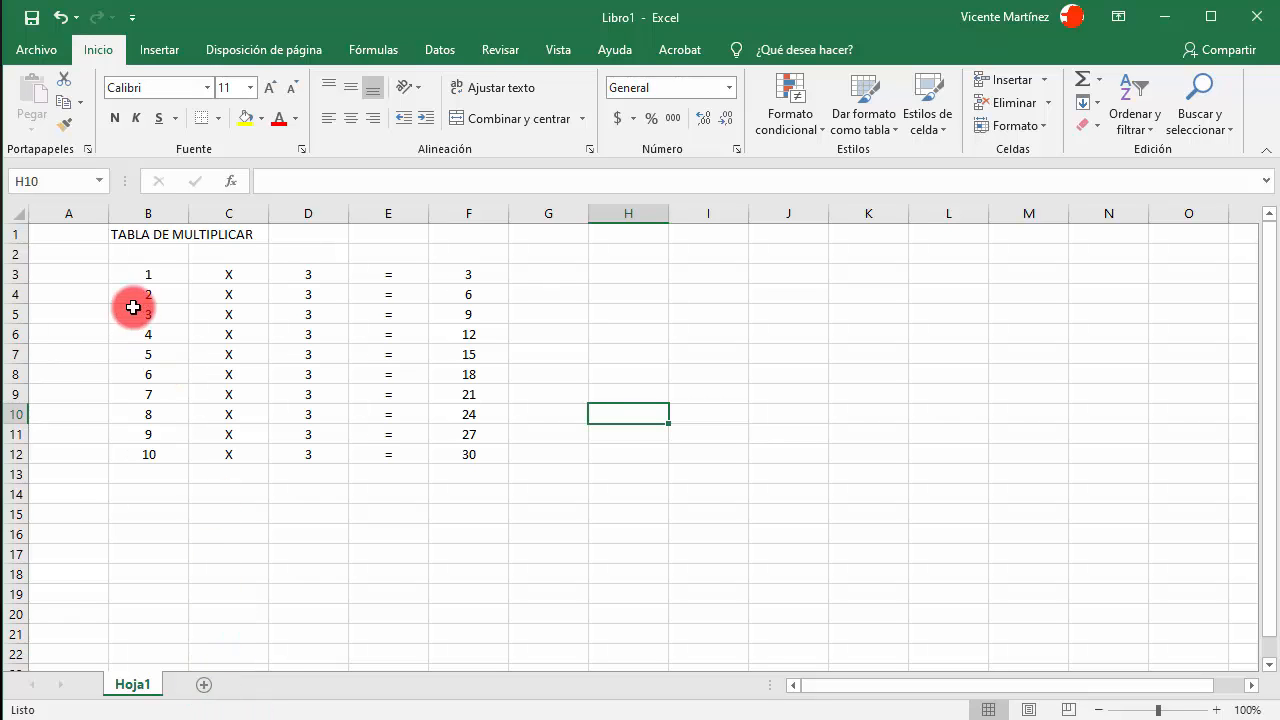
# Copy the multiplication table B1:F12 into a new worksheet, placing it at cell B3
pyautogui.moveTo(126, 231); pyautogui.dragTo(451, 450)
pyautogui.hotkey('ctrl', 'c')
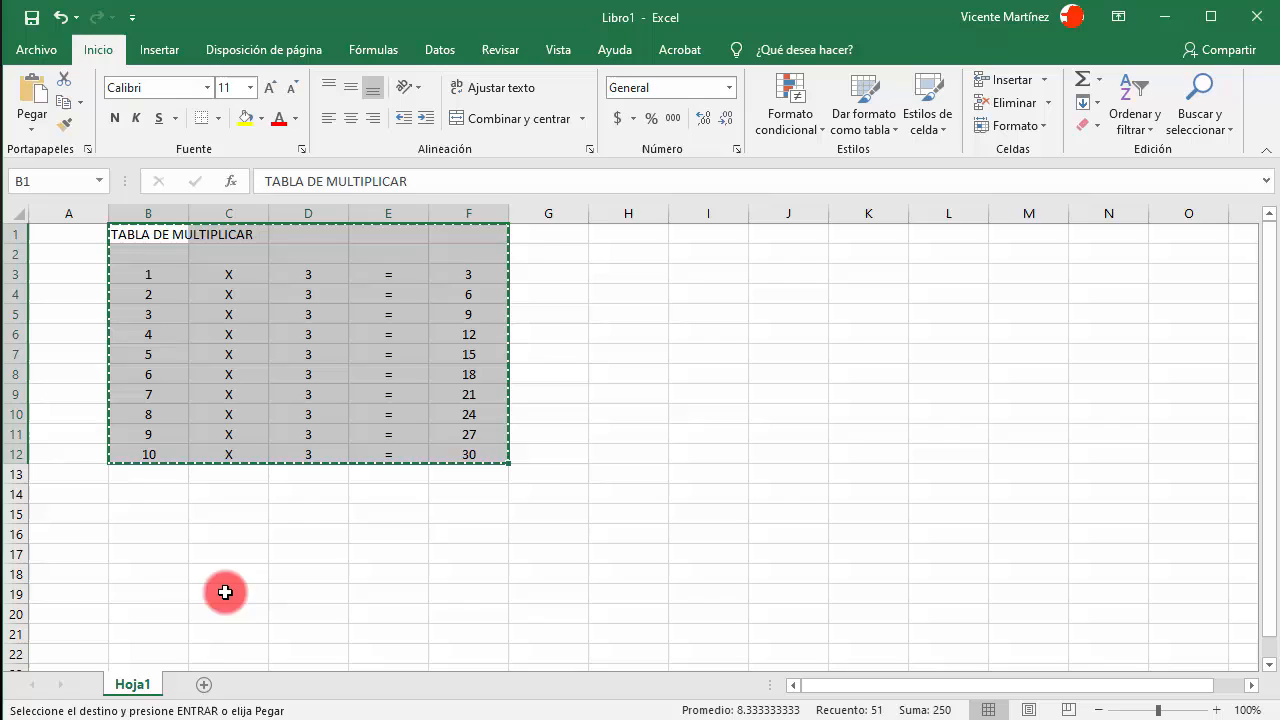
pyautogui.click(204, 684)
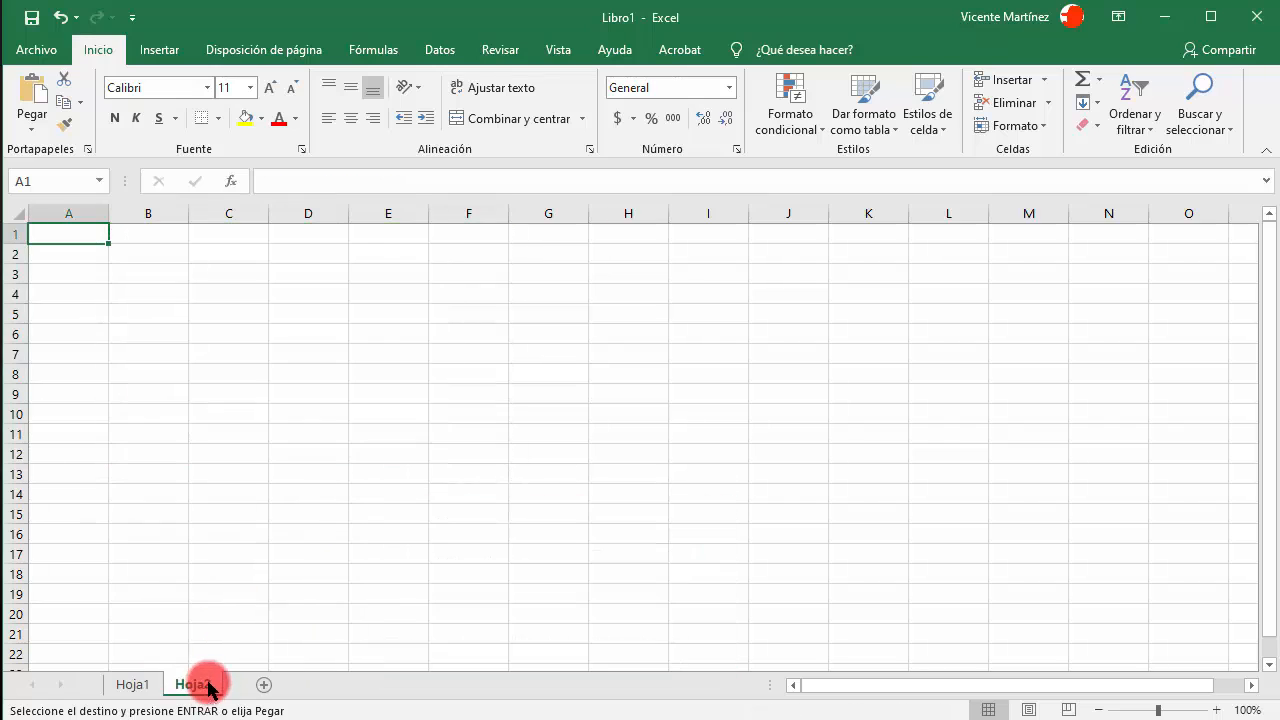
pyautogui.click(146, 273)
pyautogui.hotkey('ctrl', 'v')
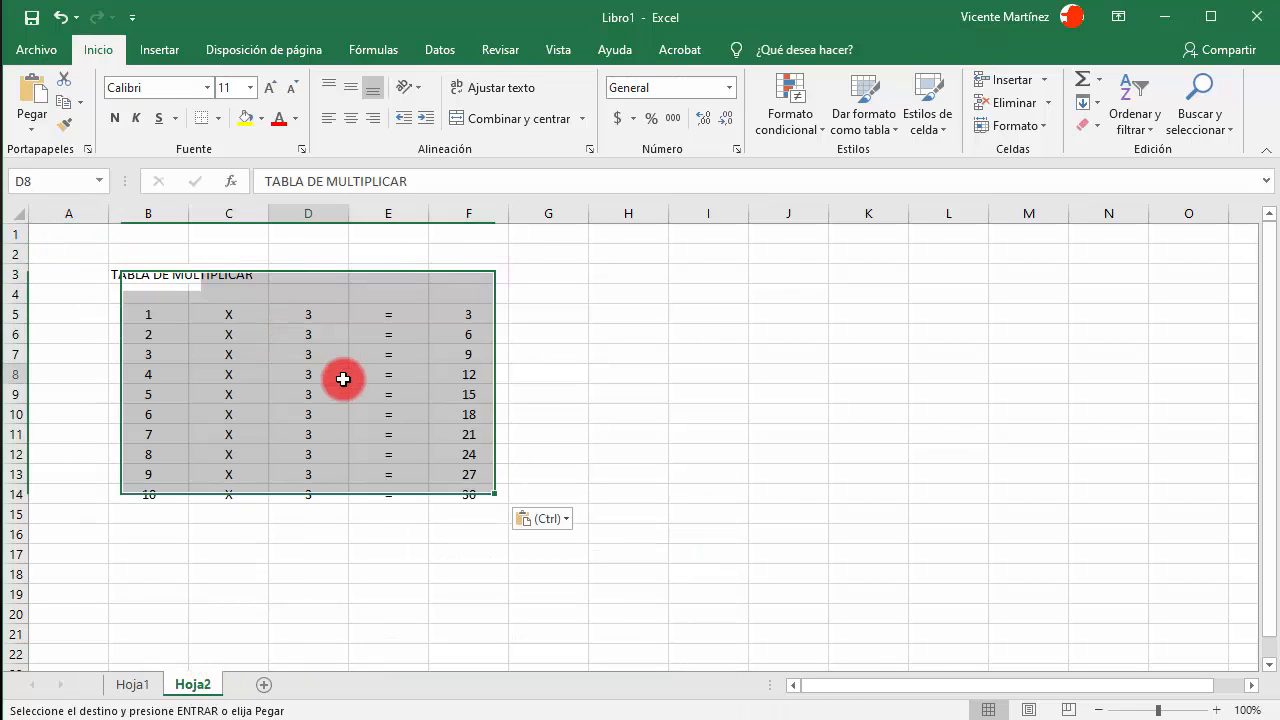
pyautogui.click(343, 377)
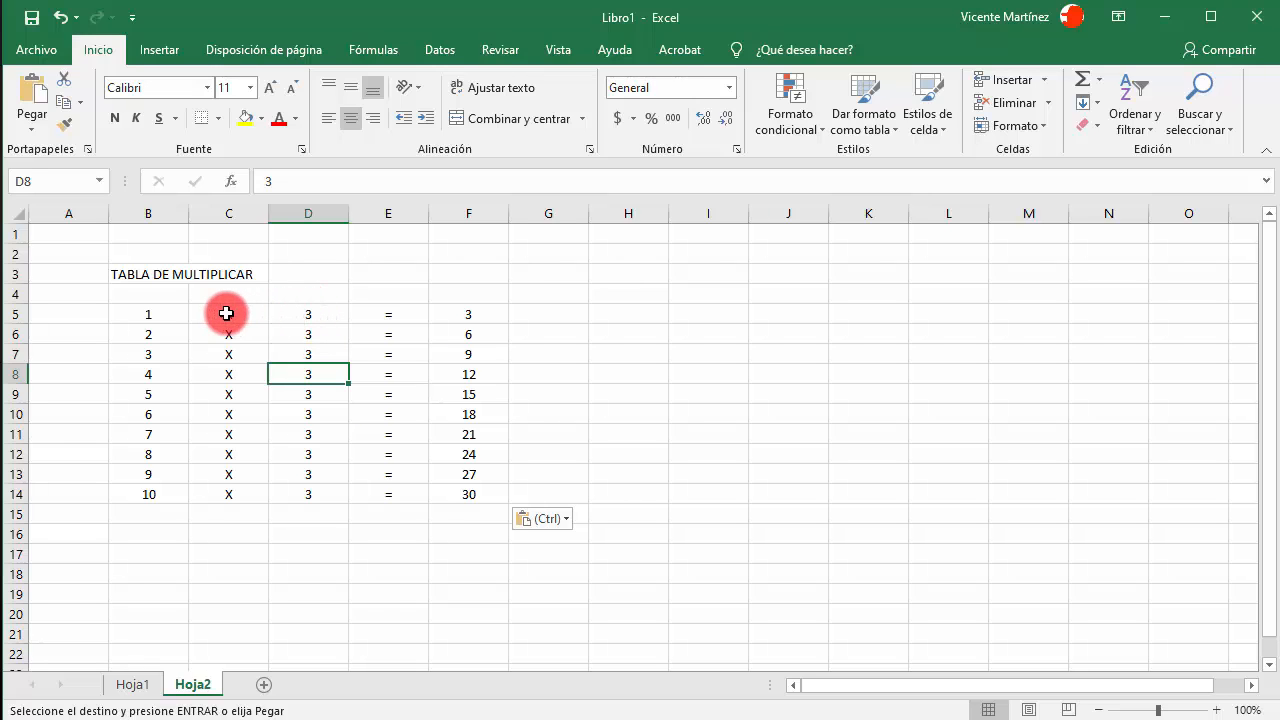
# Clear the range C5:F14 on the new sheet and enter 3 in cell D3 beside the title
pyautogui.moveTo(226, 313); pyautogui.dragTo(451, 497)
pyautogui.press('Delete')
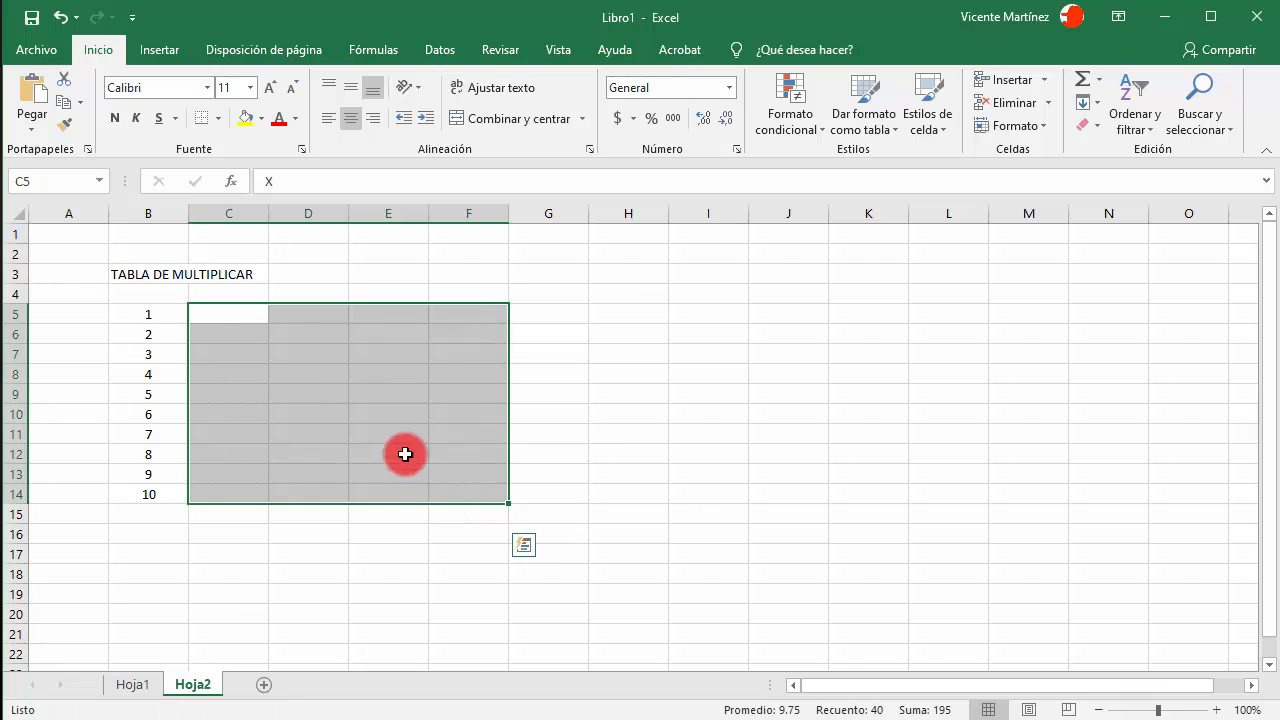
pyautogui.click(278, 276)
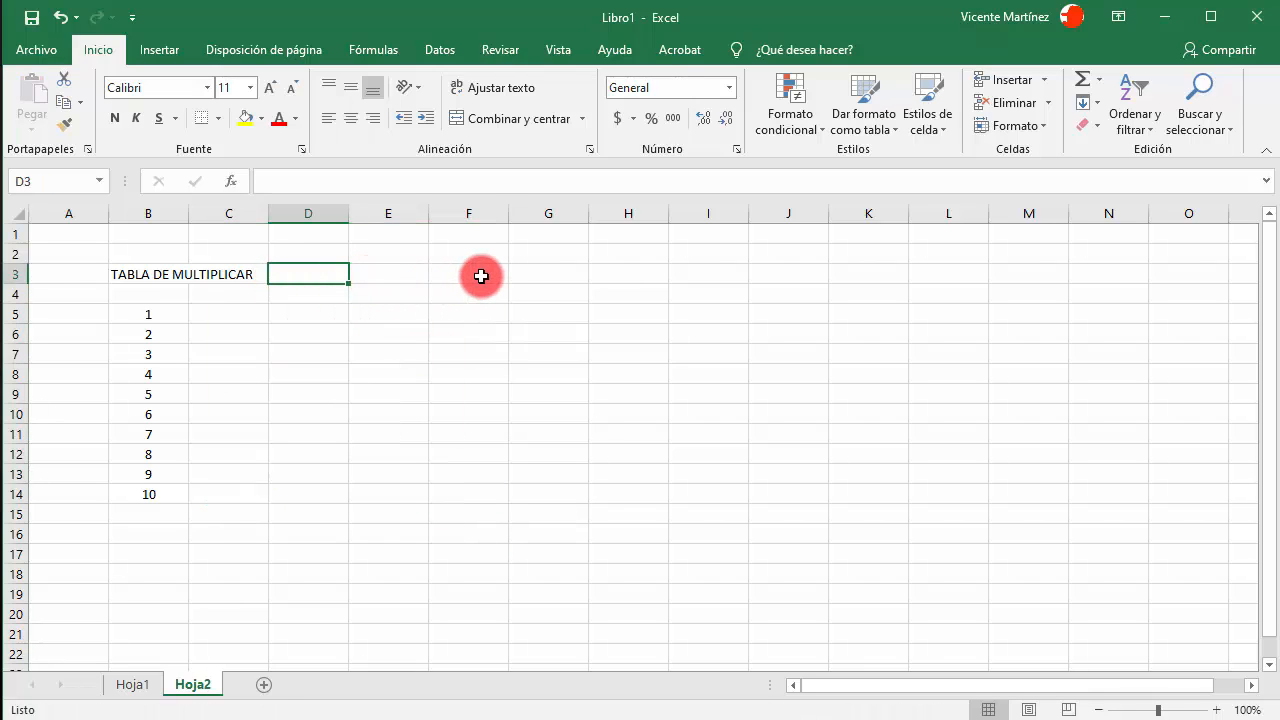
pyautogui.write('3')
pyautogui.press('Return')
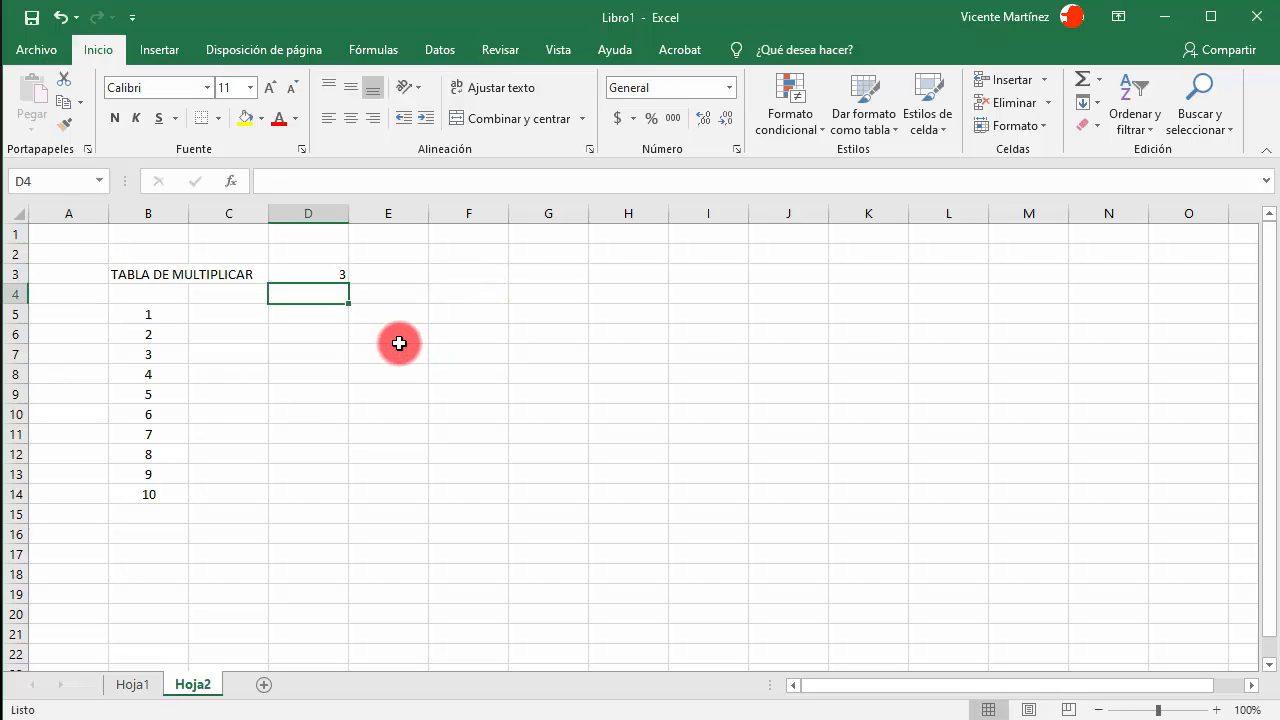
# Enter the product formula =B5*D3 in cell D5 and fill it down to D14
pyautogui.click(310, 314)
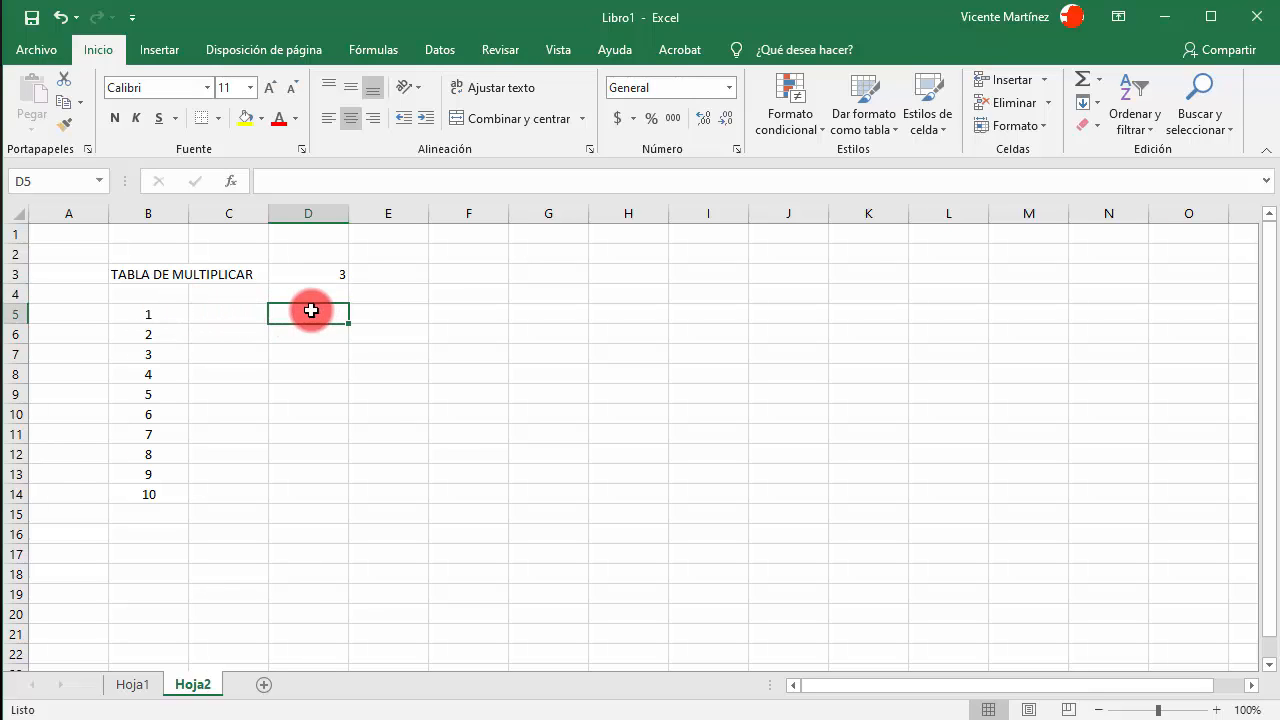
pyautogui.write('=')
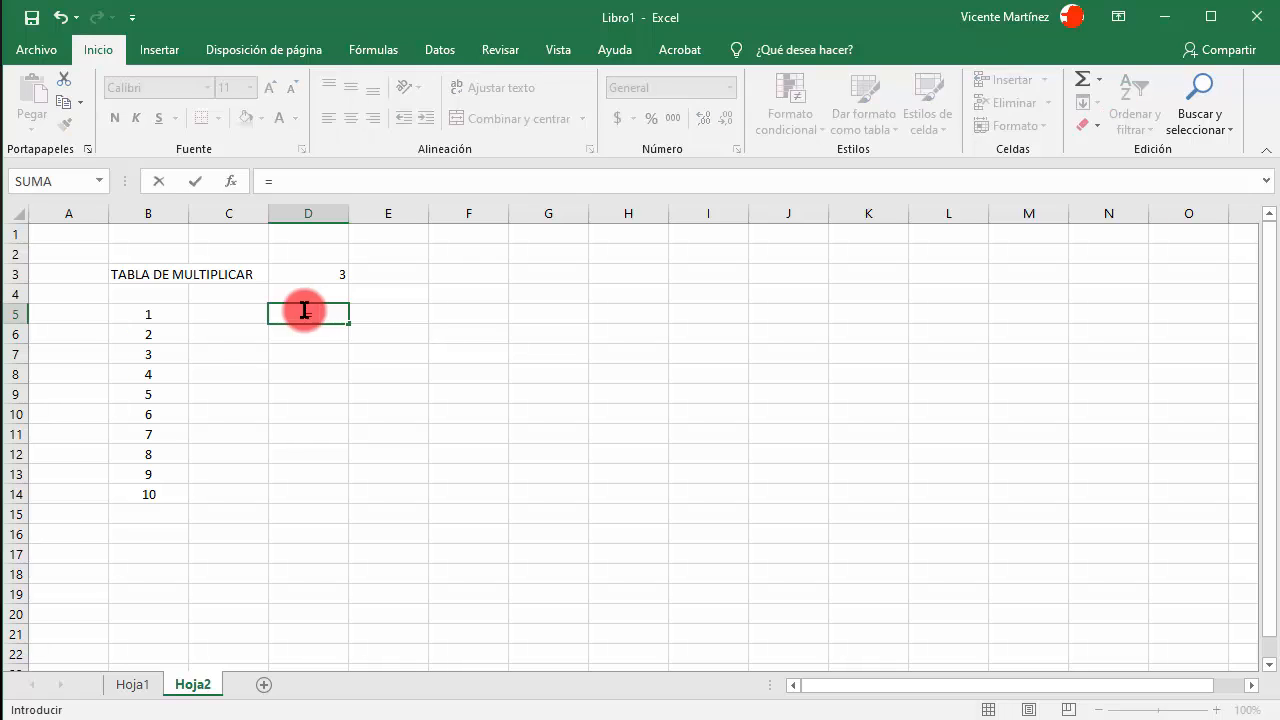
pyautogui.click(147, 320)
pyautogui.write('*')
pyautogui.click(300, 272)
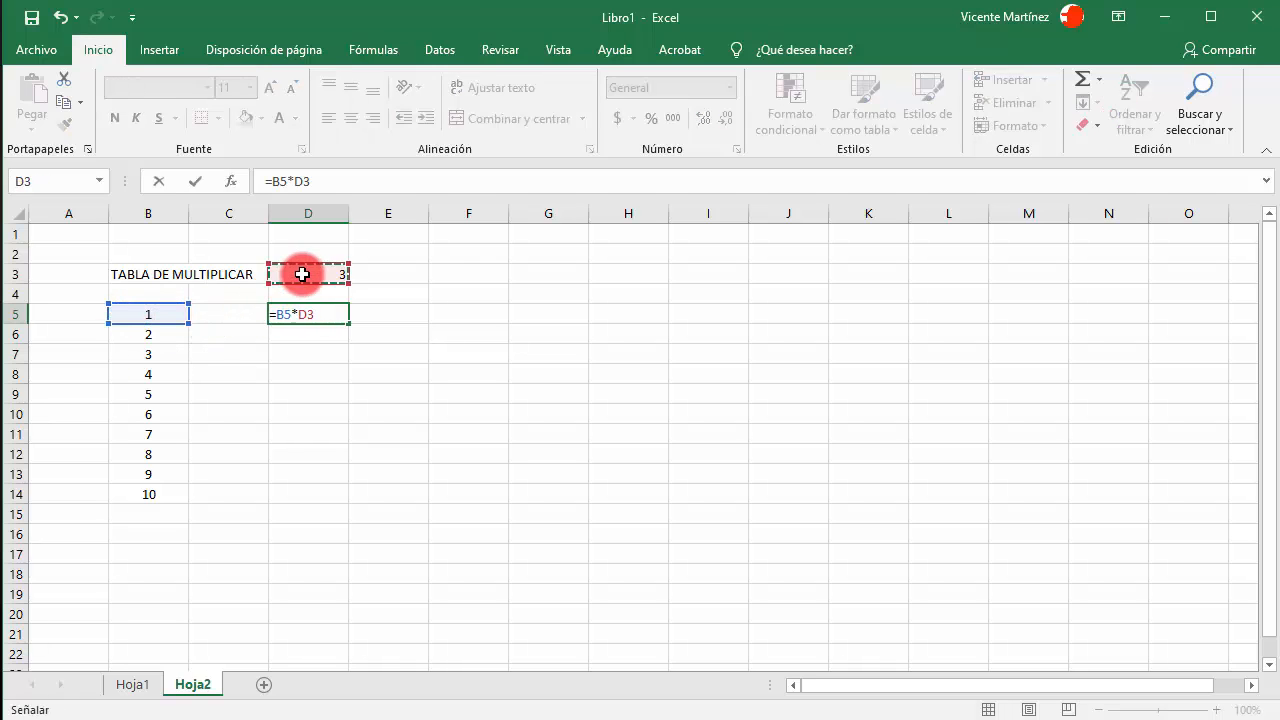
pyautogui.press('Return')
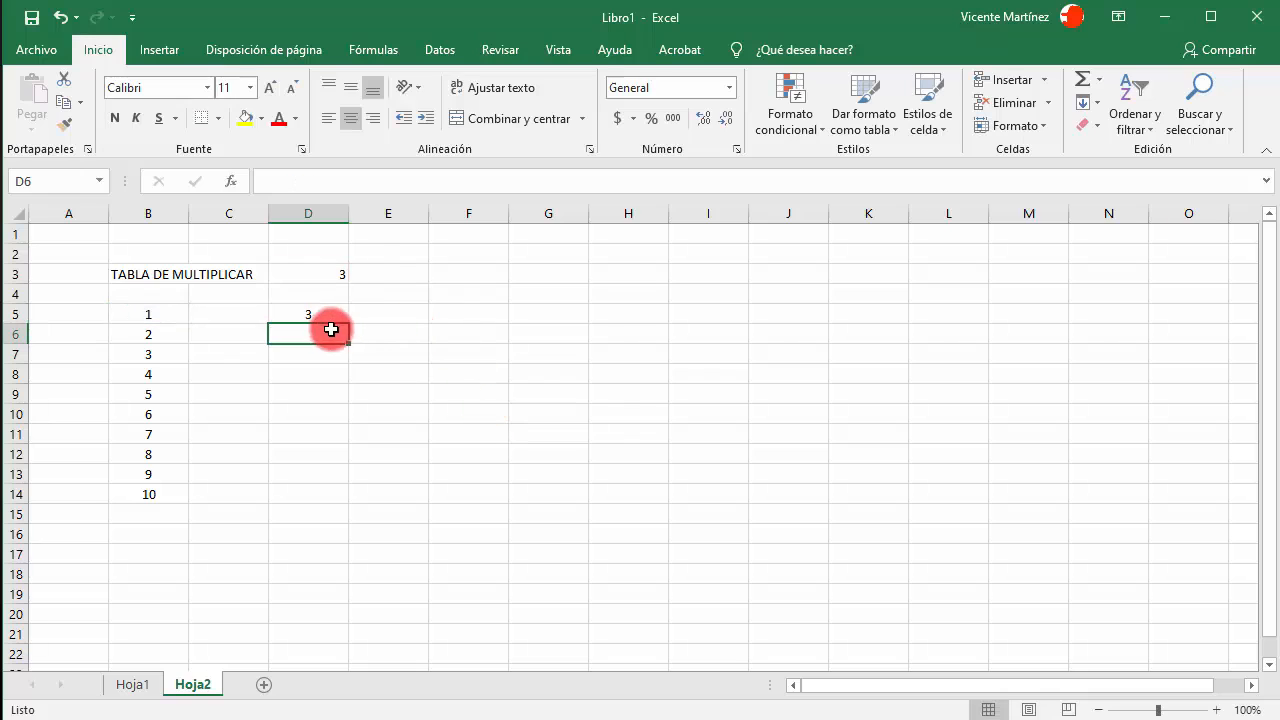
pyautogui.click(306, 313)
pyautogui.moveTo(351, 321); pyautogui.dragTo(340, 506)
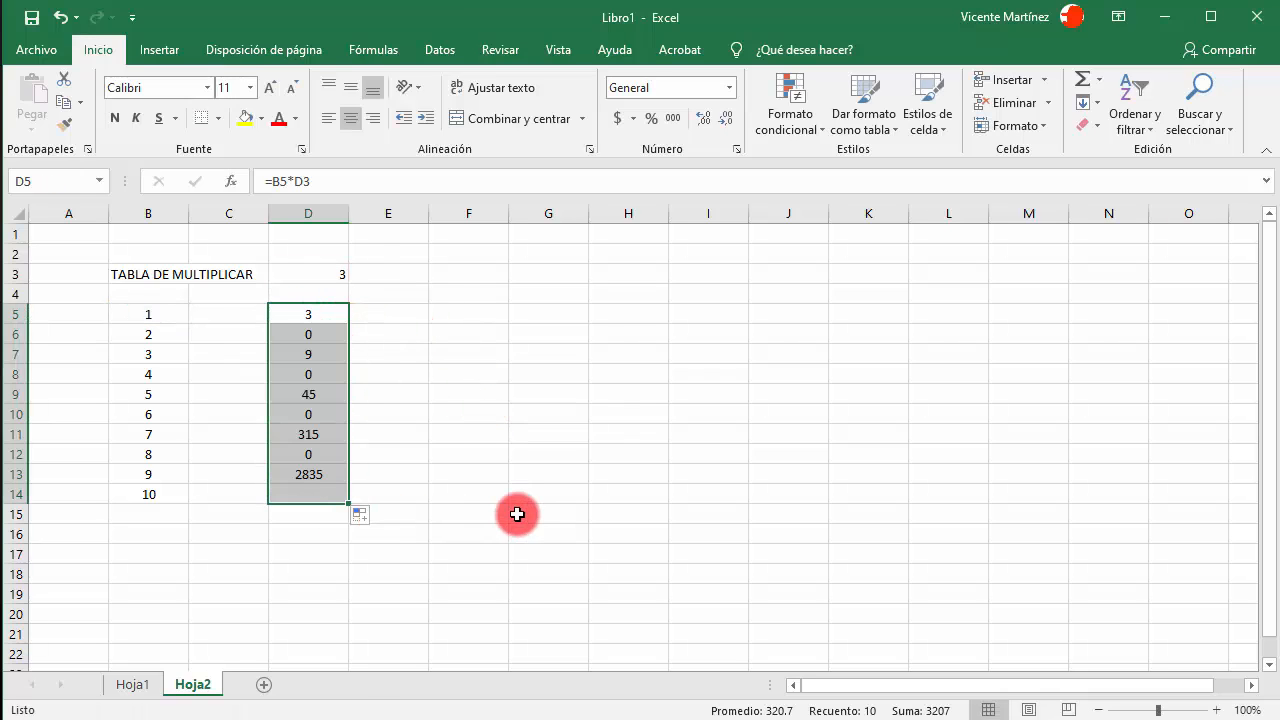
# Examine the filled formulas in D5 to D9 to check which cells each row multiplies
pyautogui.click(320, 334)
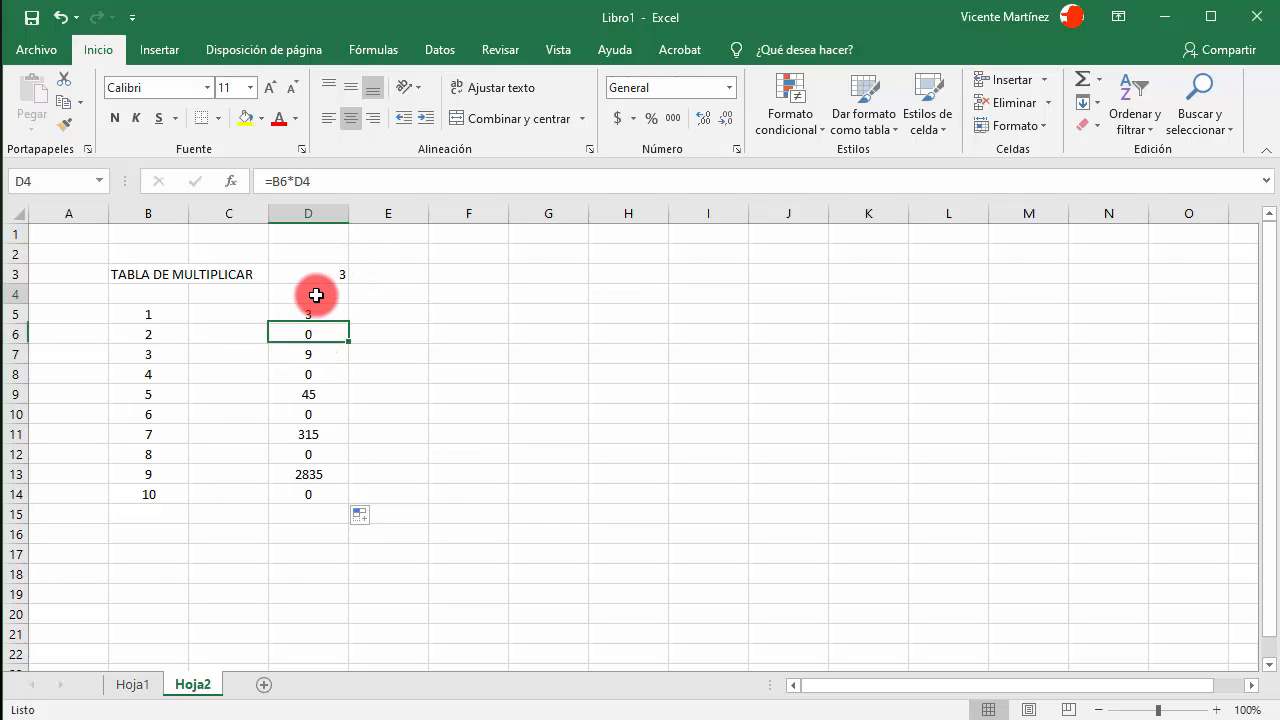
pyautogui.click(314, 315)
pyautogui.click(316, 332)
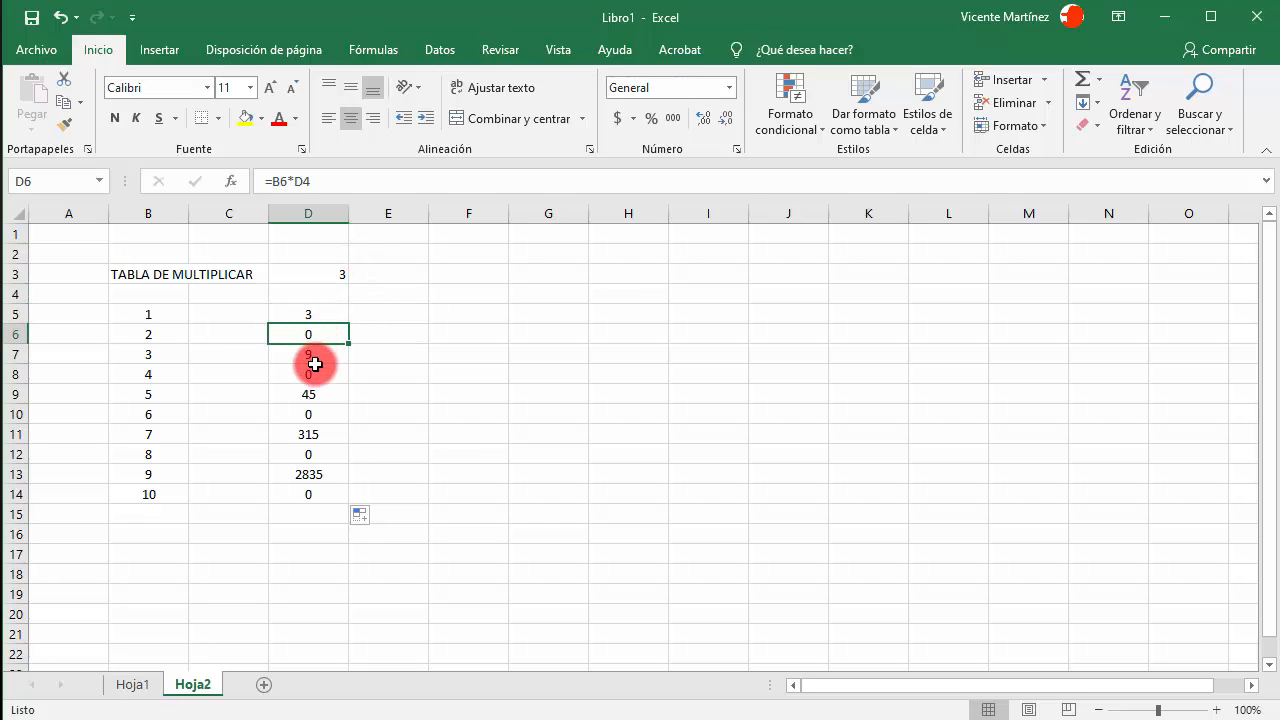
pyautogui.click(316, 355)
pyautogui.click(315, 376)
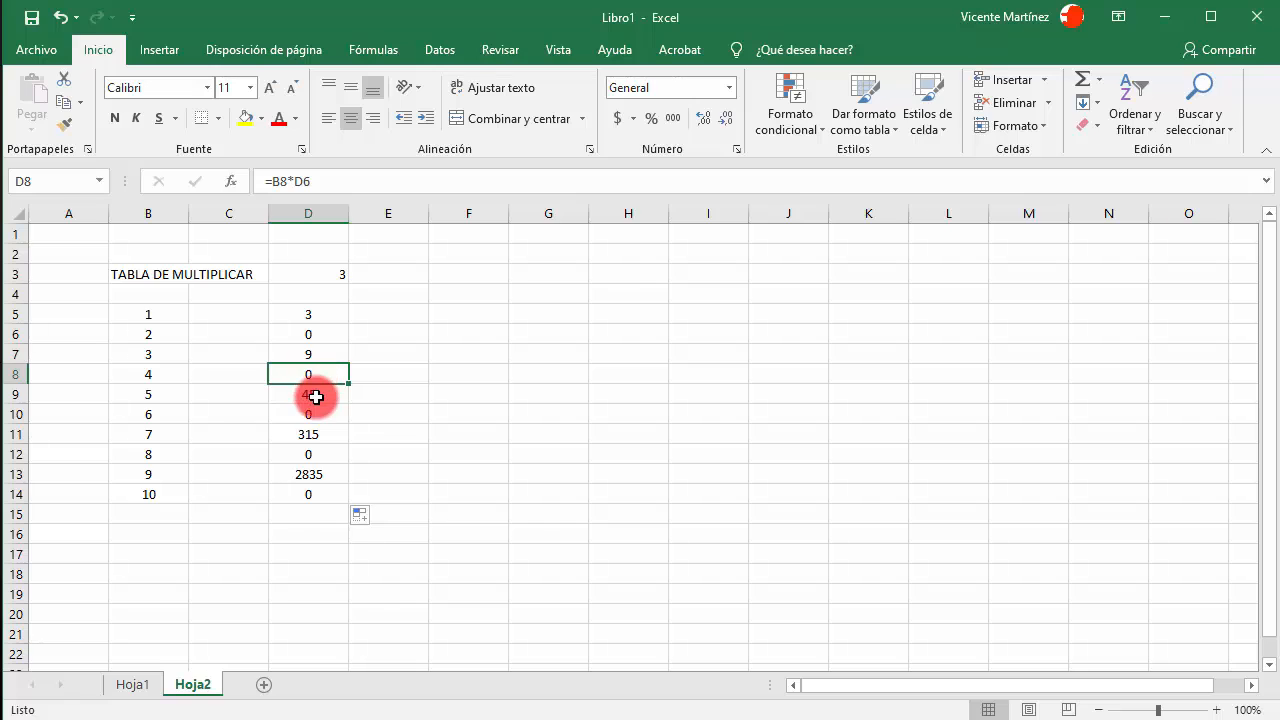
pyautogui.click(320, 394)
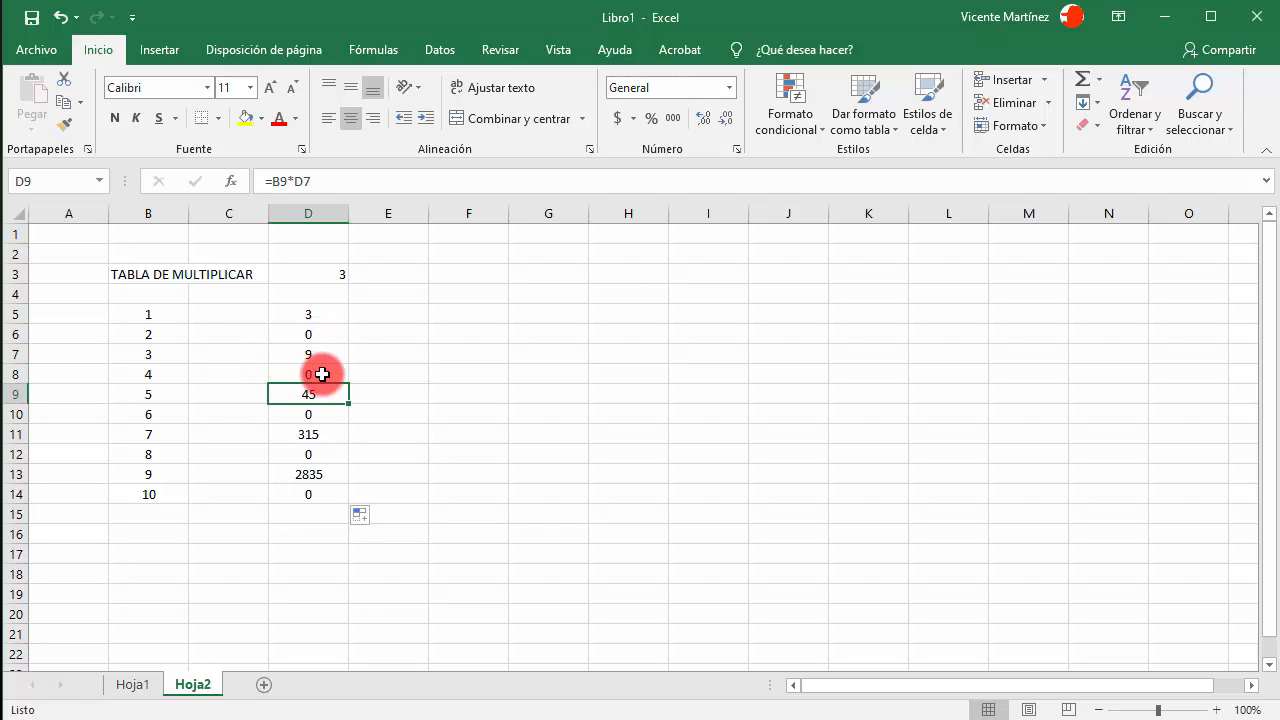
pyautogui.click(315, 316)
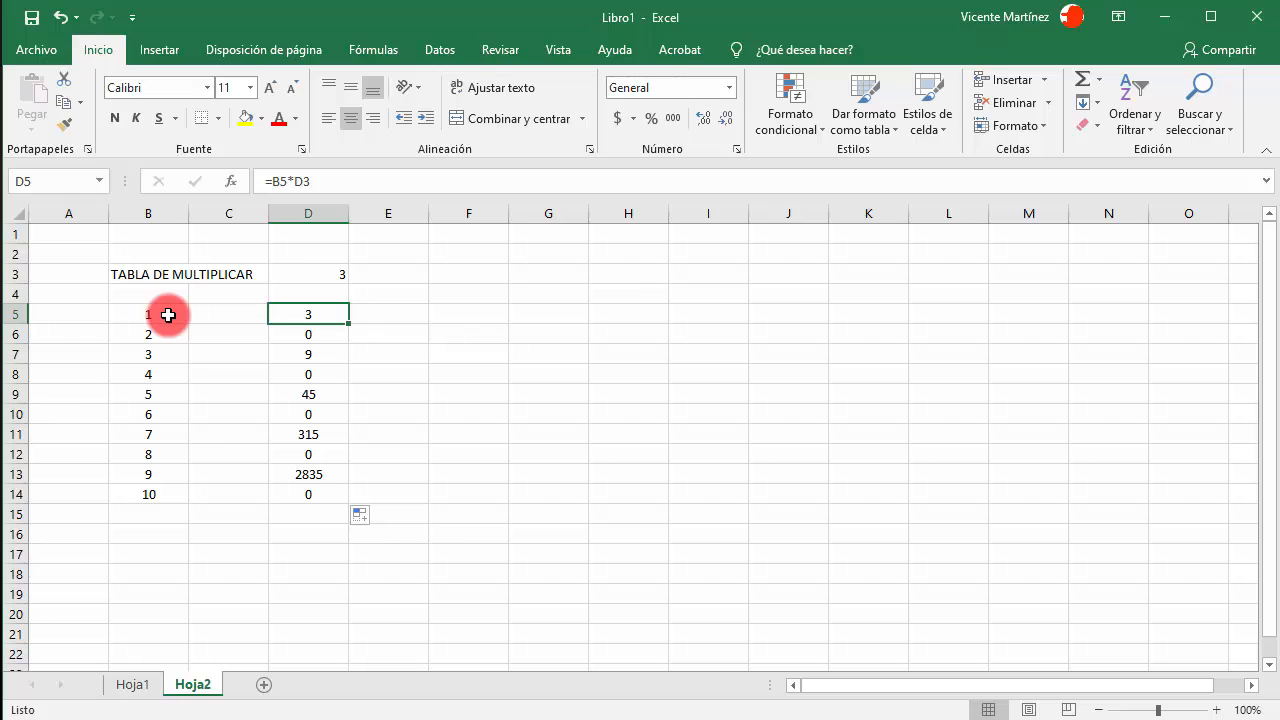
# Trace how each number in B5:B14 should be paired with the single multiplier in D3
pyautogui.click(168, 315)
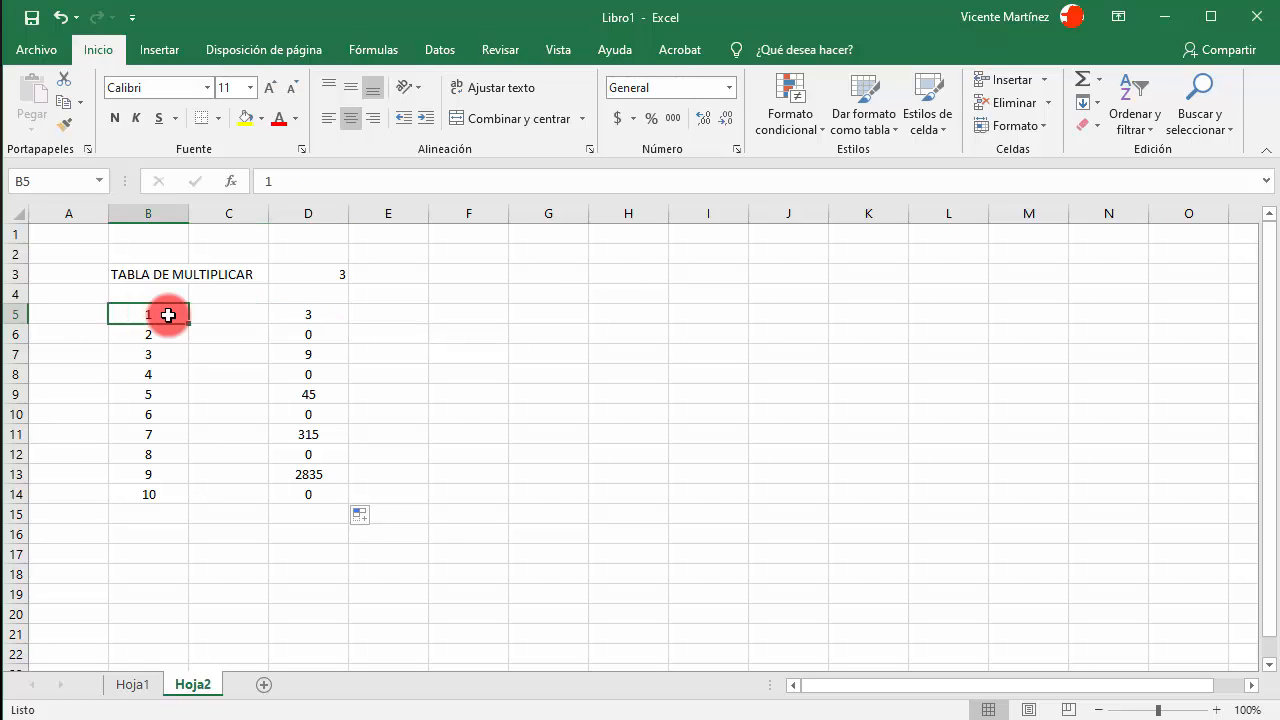
pyautogui.click(311, 272)
pyautogui.click(150, 335)
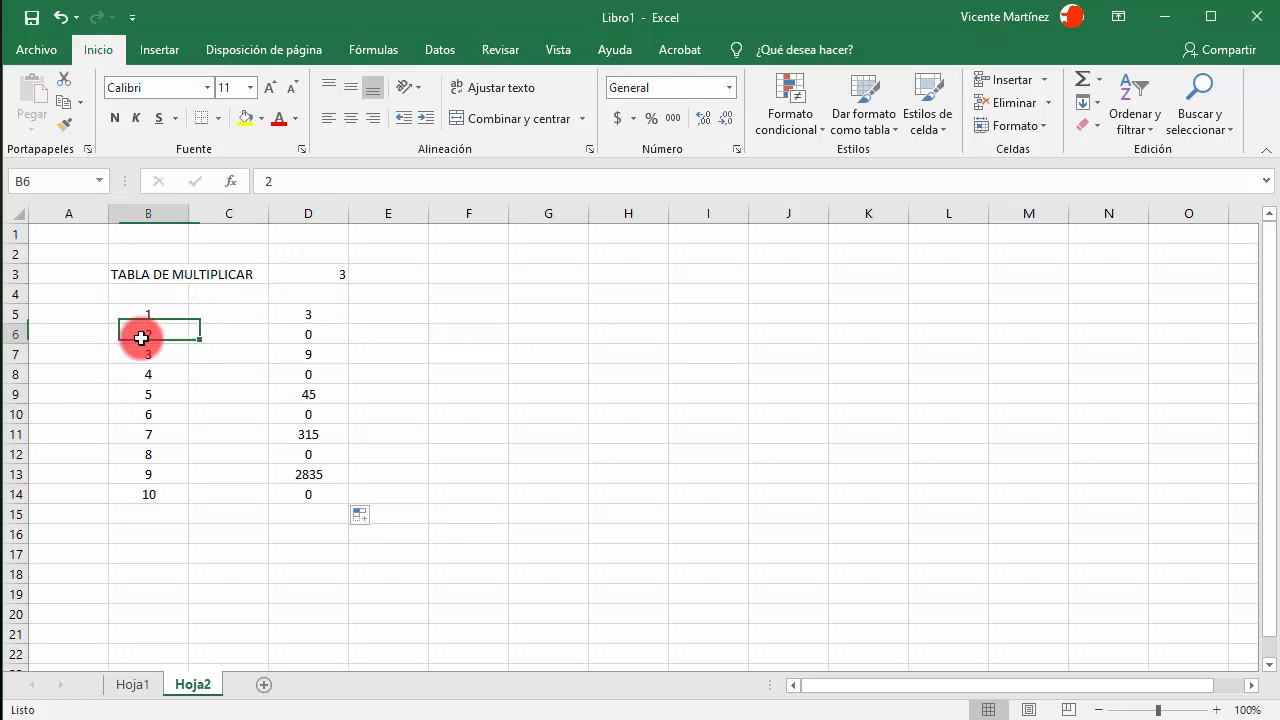
pyautogui.click(336, 274)
pyautogui.click(162, 353)
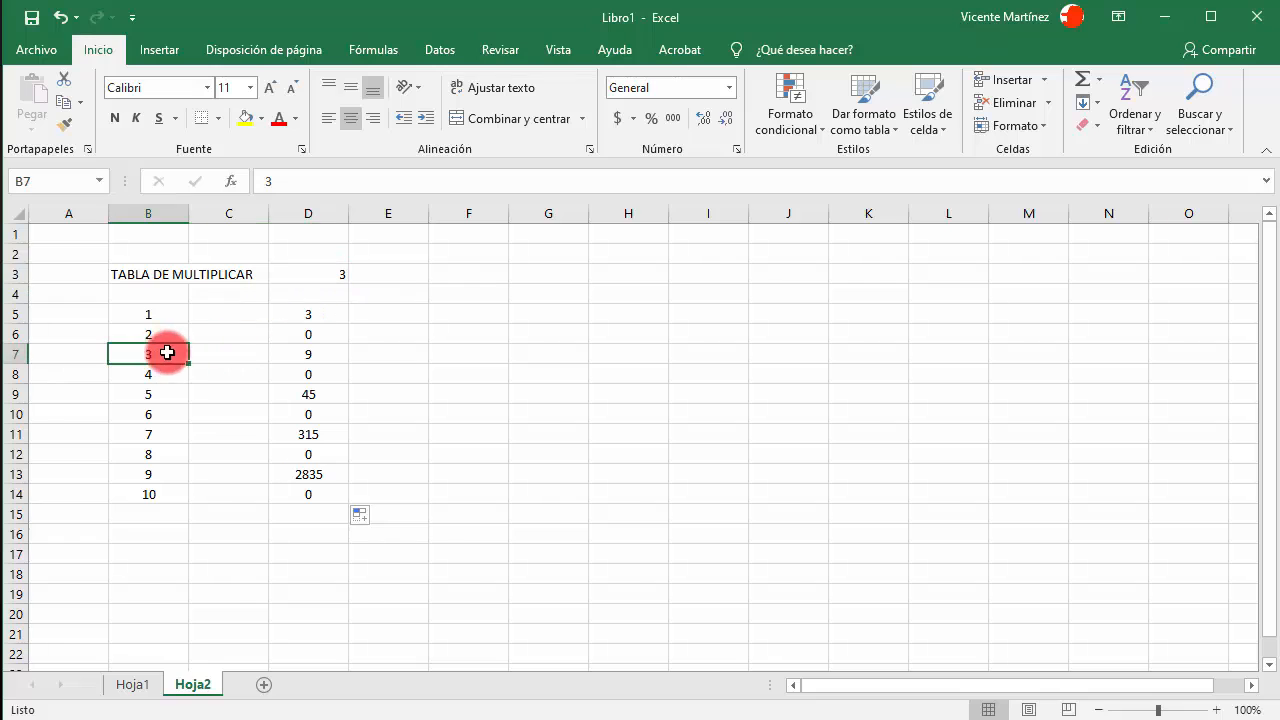
pyautogui.click(323, 274)
pyautogui.click(157, 313)
pyautogui.moveTo(157, 313); pyautogui.dragTo(149, 492)
pyautogui.click(322, 274)
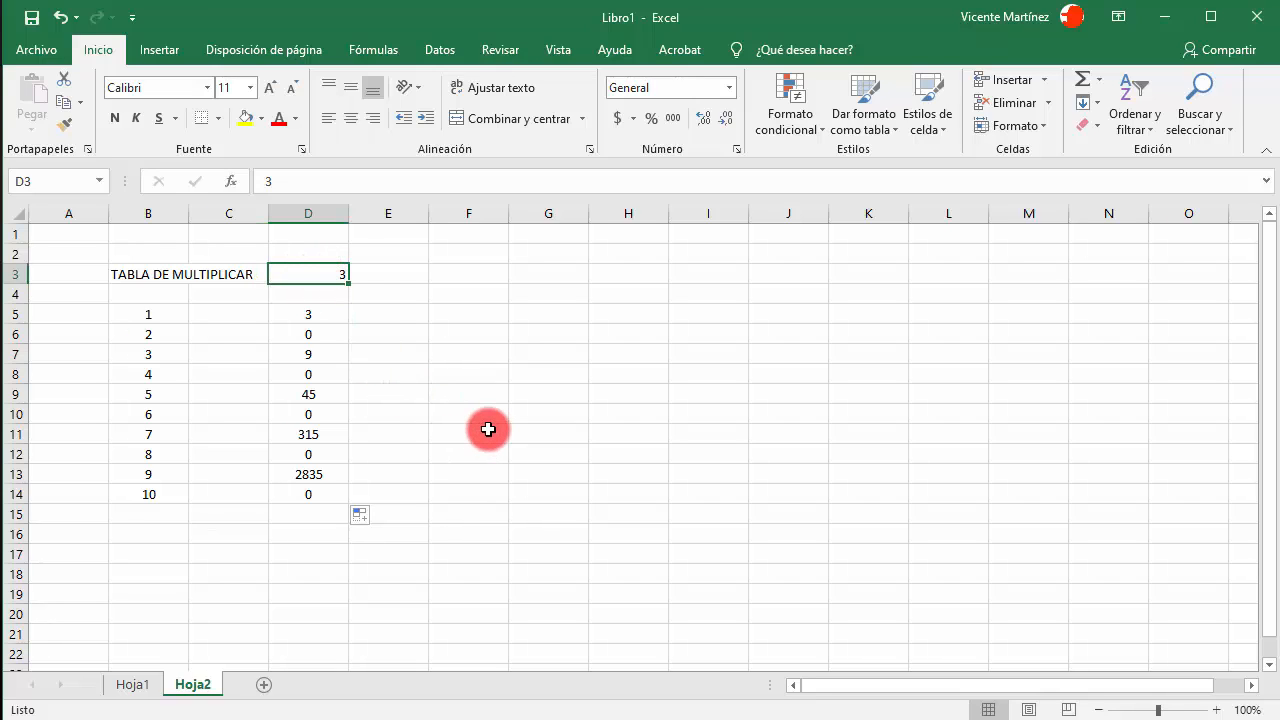
# Change the D5 formula to =B5*$D$3 with an absolute reference and fill it down to D14
pyautogui.click(309, 314)
pyautogui.click(1214, 705)
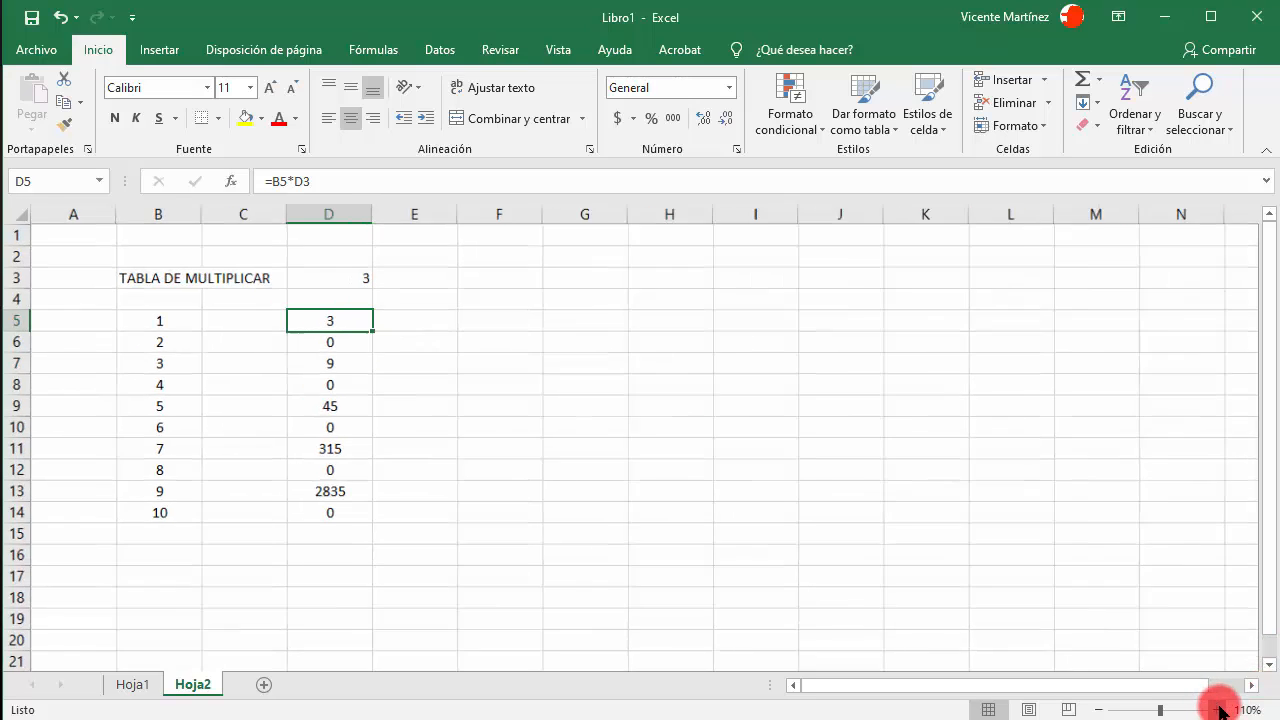
pyautogui.click(1214, 705)
pyautogui.click(1214, 705)
pyautogui.click(1214, 705)
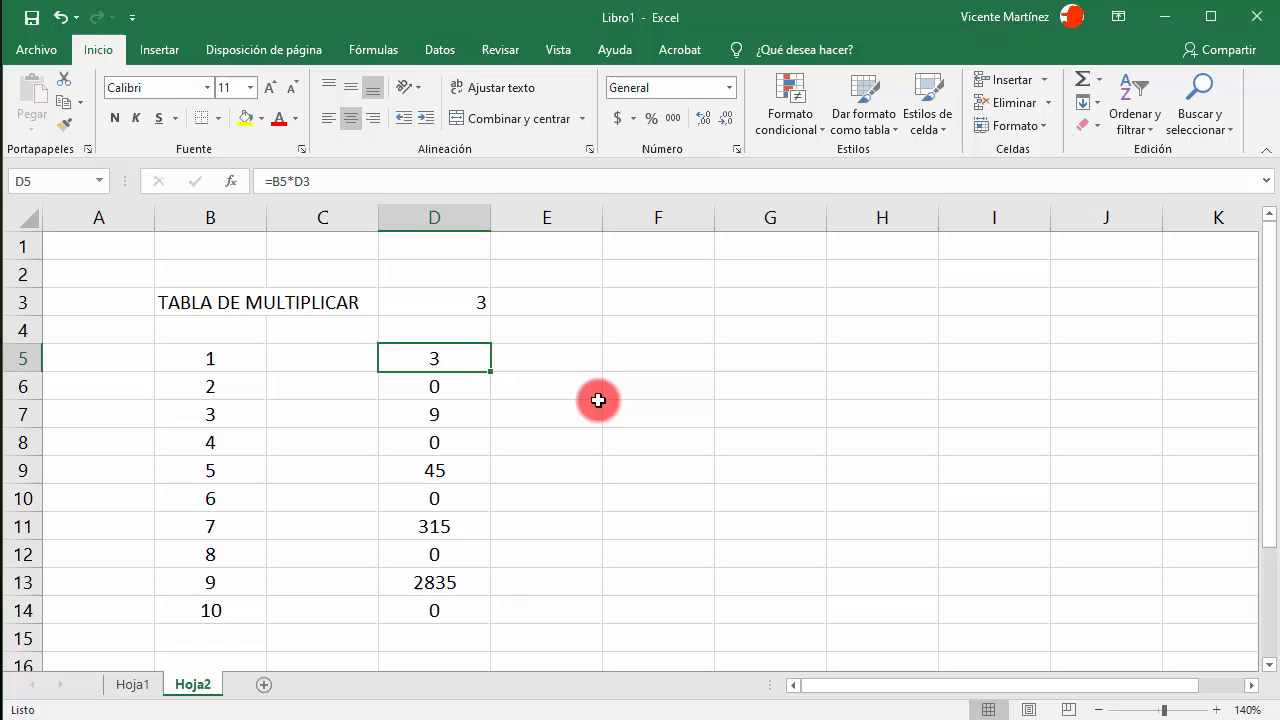
pyautogui.doubleClick(419, 356)
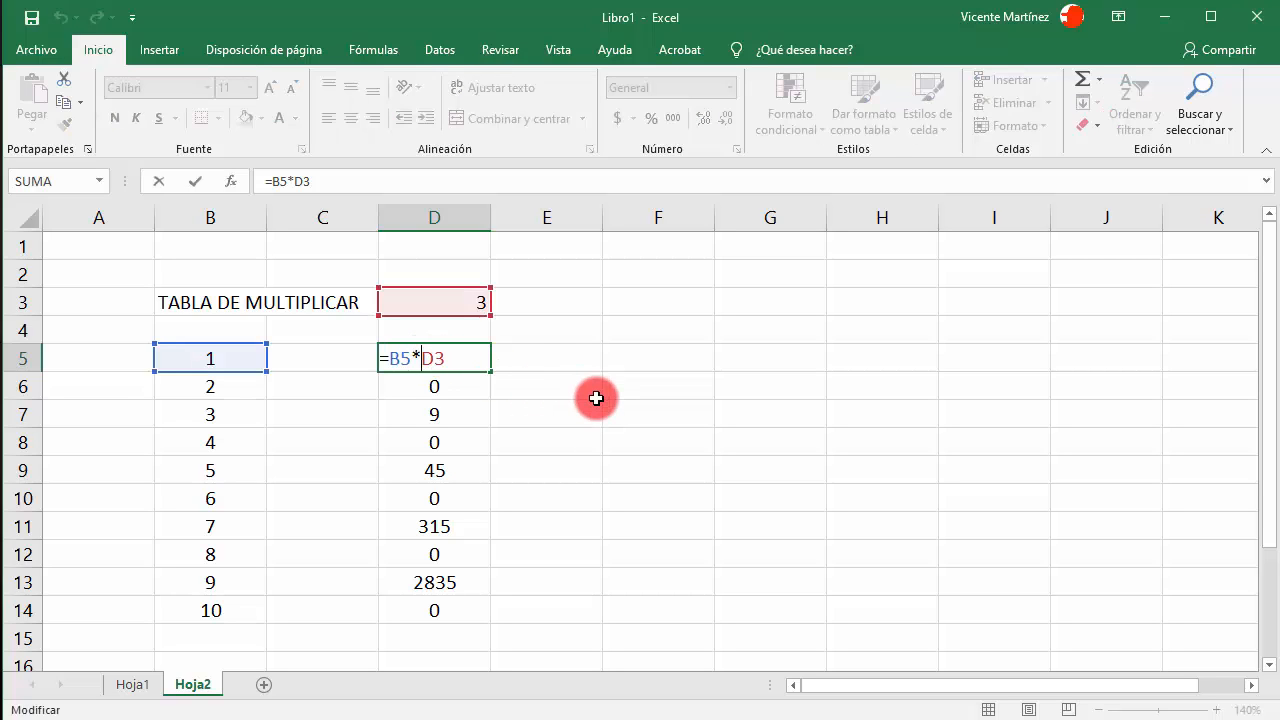
pyautogui.click(431, 358)
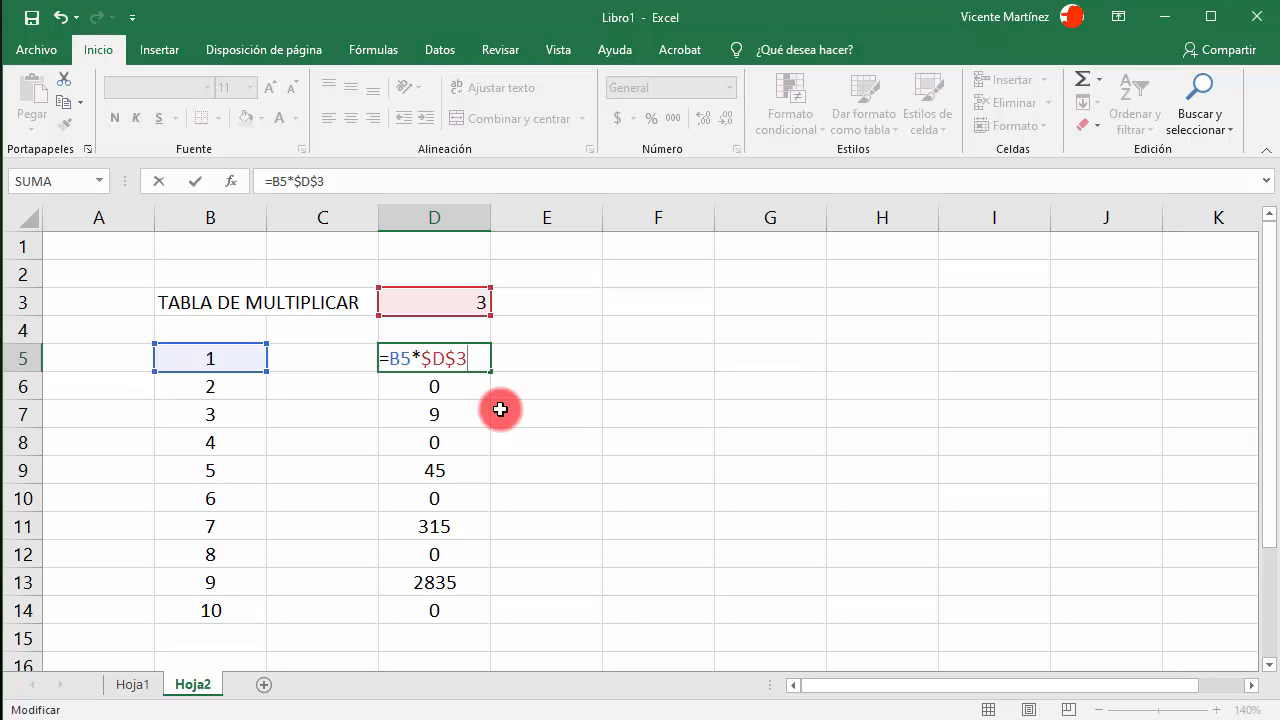
pyautogui.press('Return')
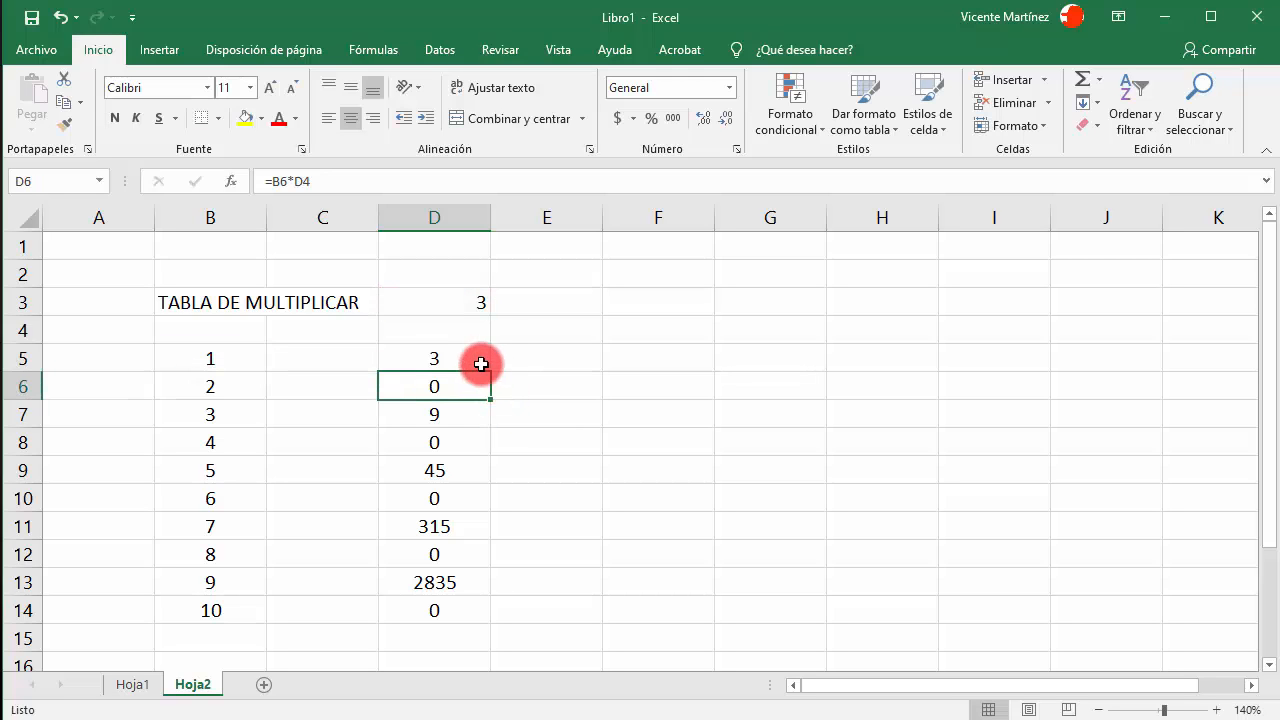
pyautogui.click(470, 357)
pyautogui.moveTo(487, 390); pyautogui.dragTo(489, 612)
# Inspect the formulas between D5 and D14, comparing the relative column B reference with the absolute $D$3 reference
pyautogui.doubleClick(444, 356)
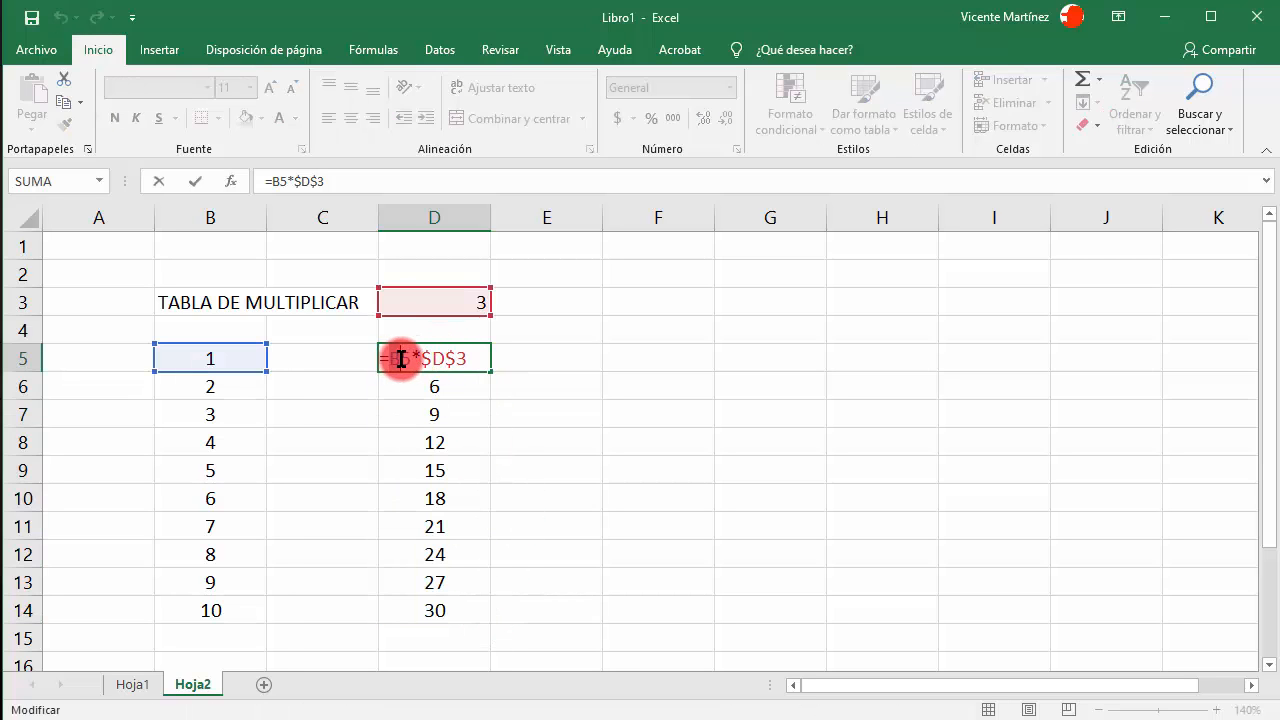
pyautogui.doubleClick(401, 358)
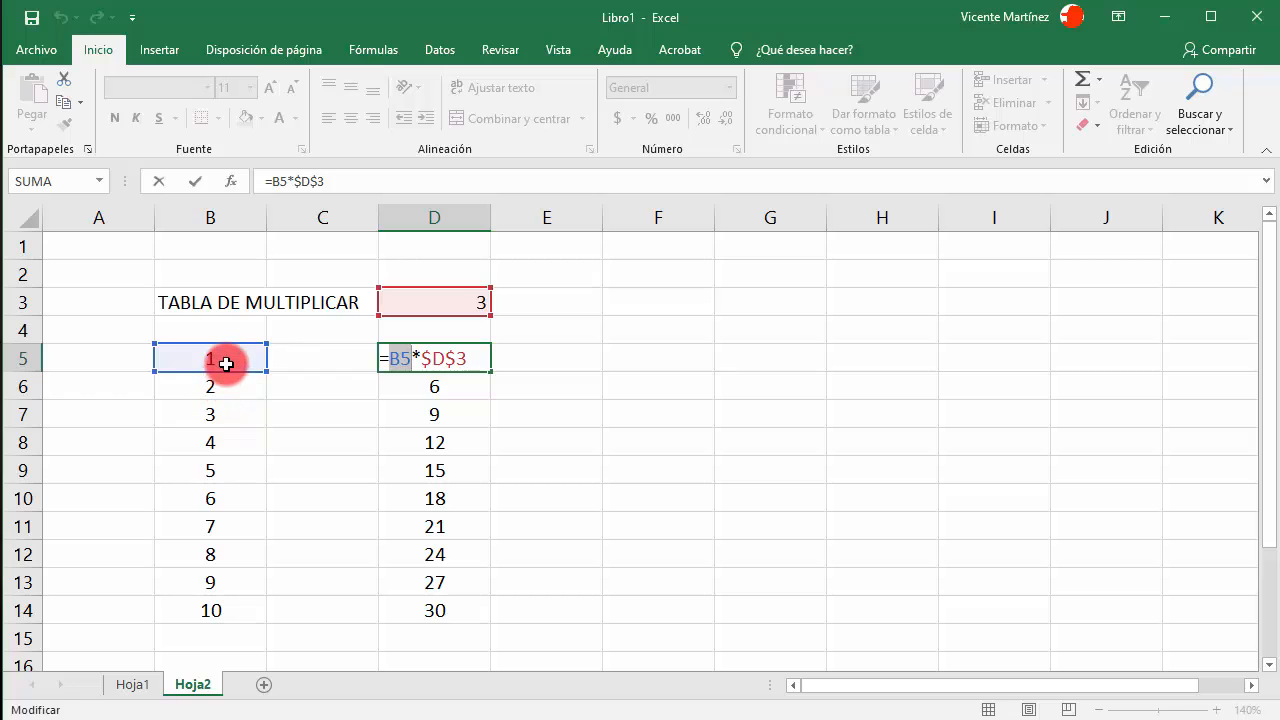
pyautogui.moveTo(221, 358); pyautogui.dragTo(215, 610)
pyautogui.click(429, 340)
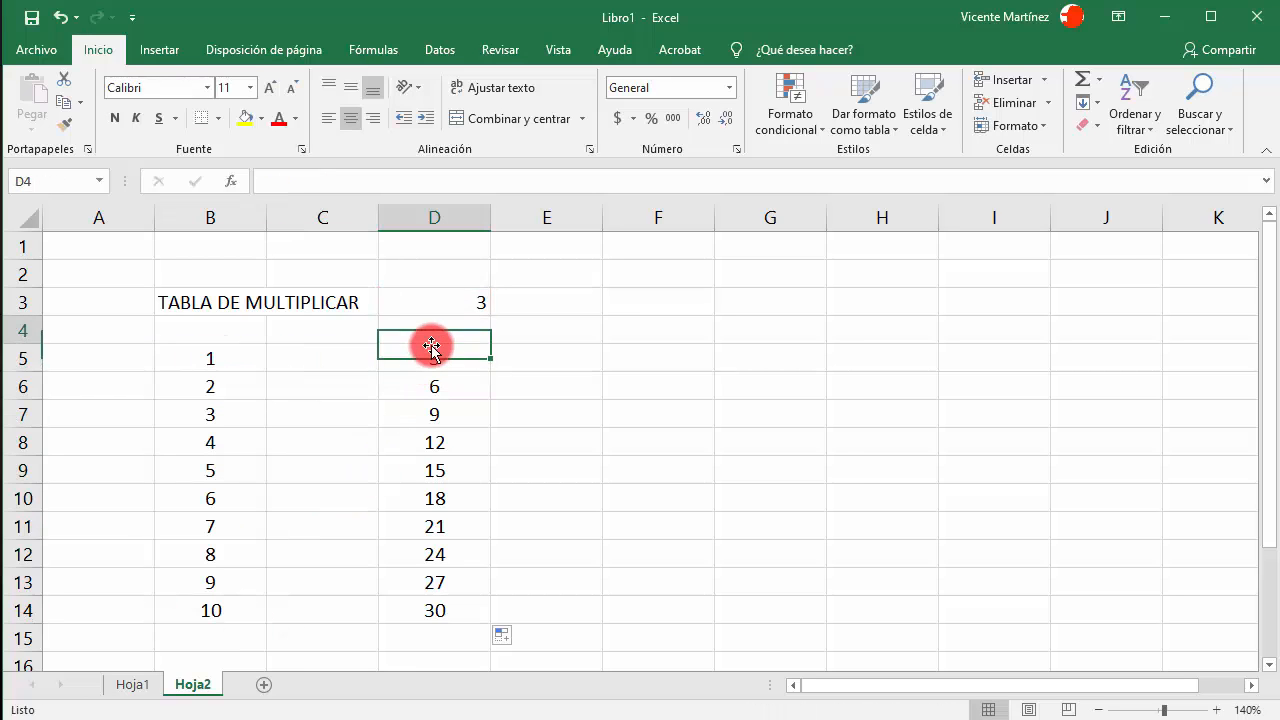
pyautogui.doubleClick(440, 358)
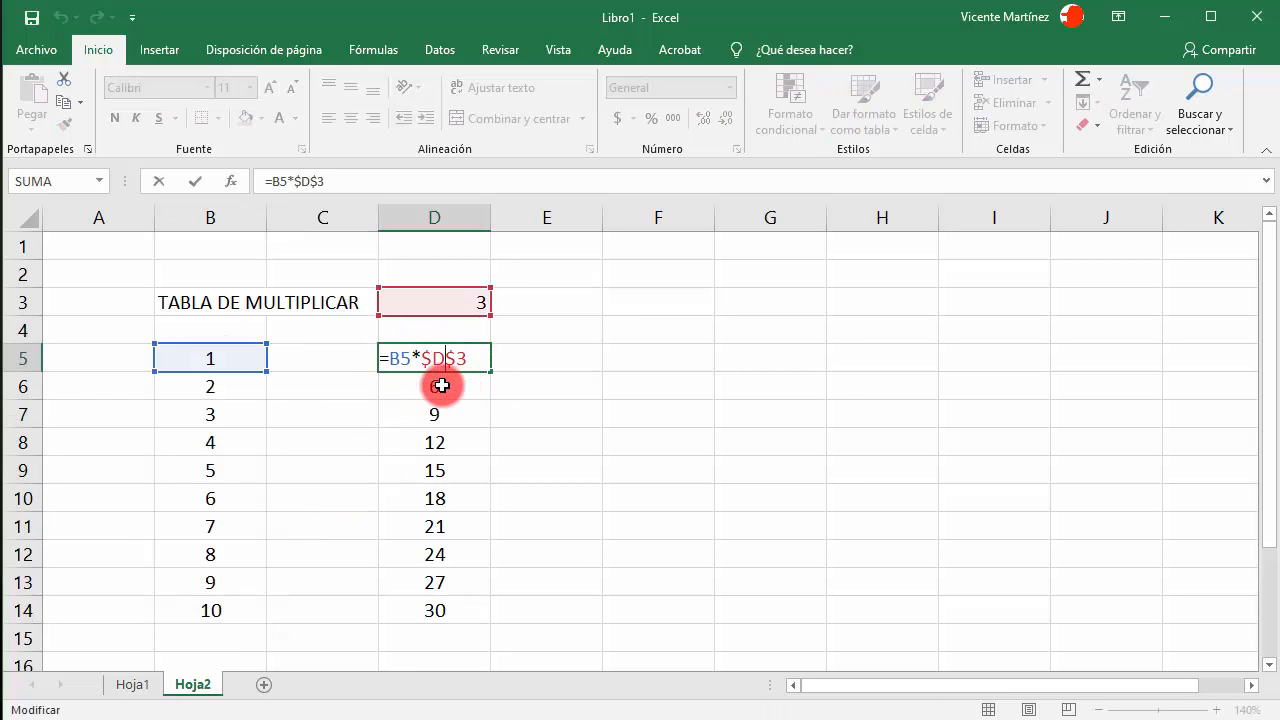
pyautogui.doubleClick(443, 386)
pyautogui.click(444, 415)
pyautogui.doubleClick(444, 415)
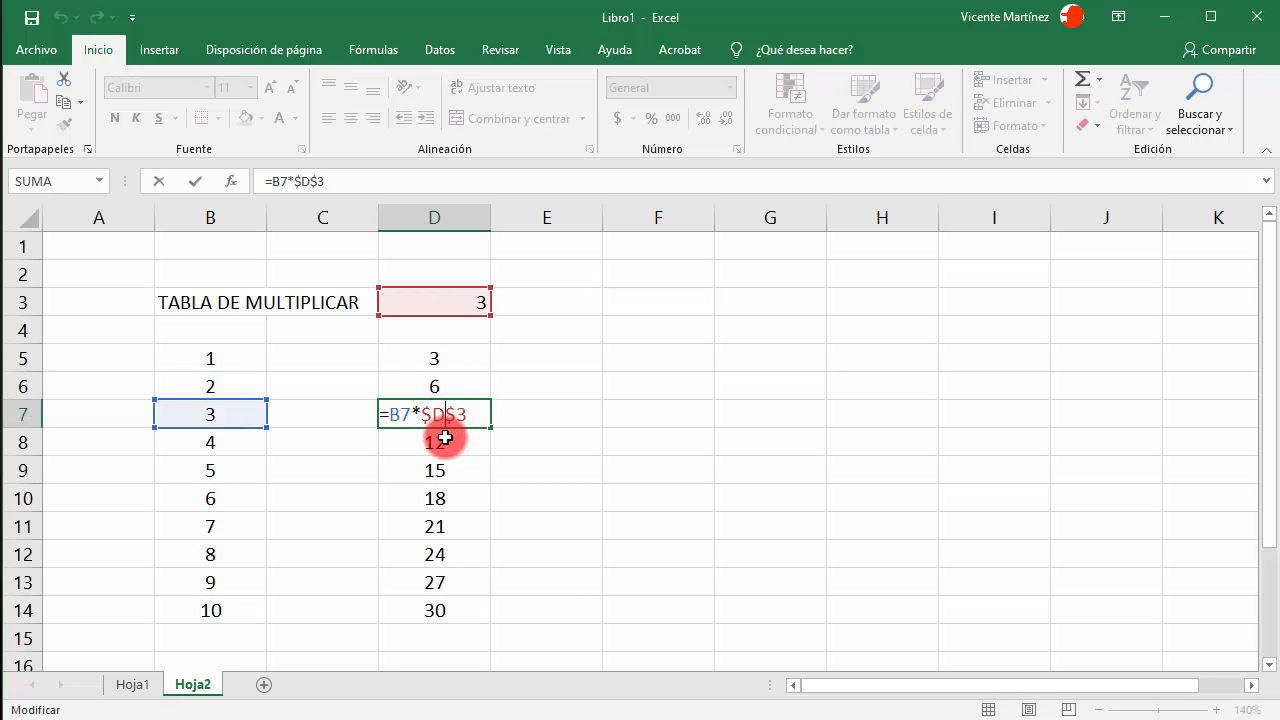
pyautogui.doubleClick(446, 449)
pyautogui.doubleClick(452, 478)
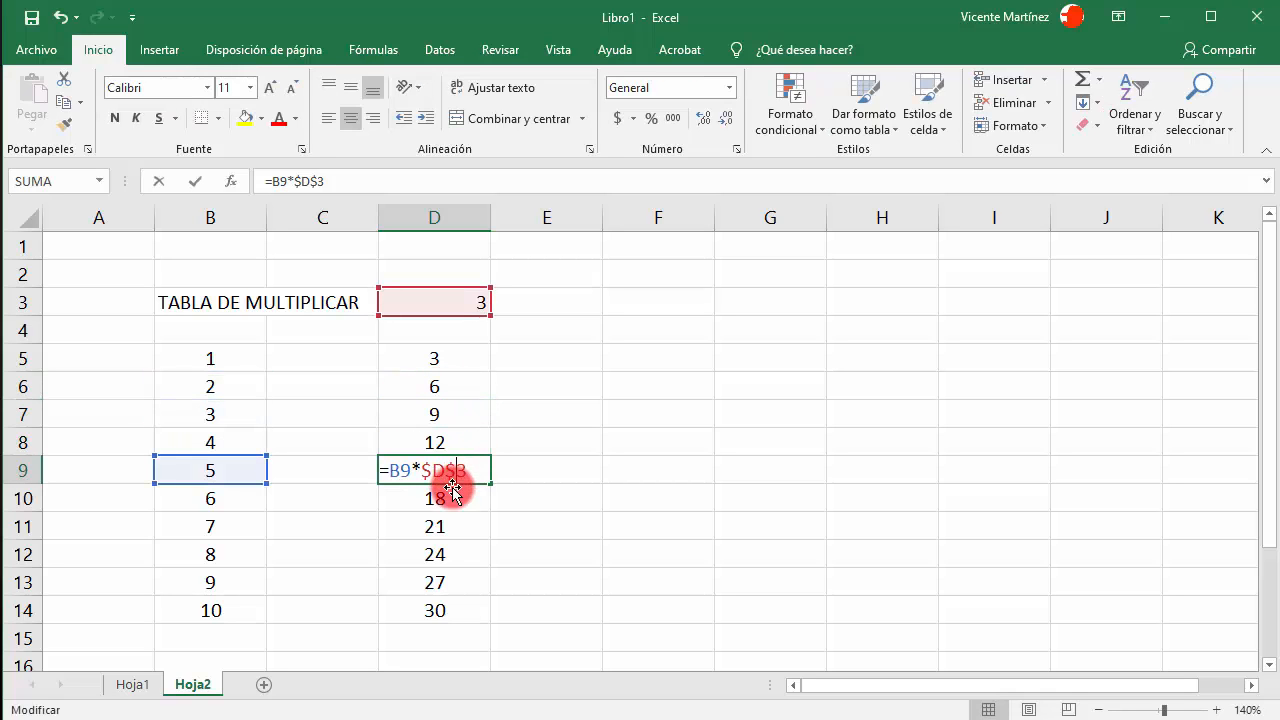
pyautogui.click(455, 553)
pyautogui.doubleClick(455, 553)
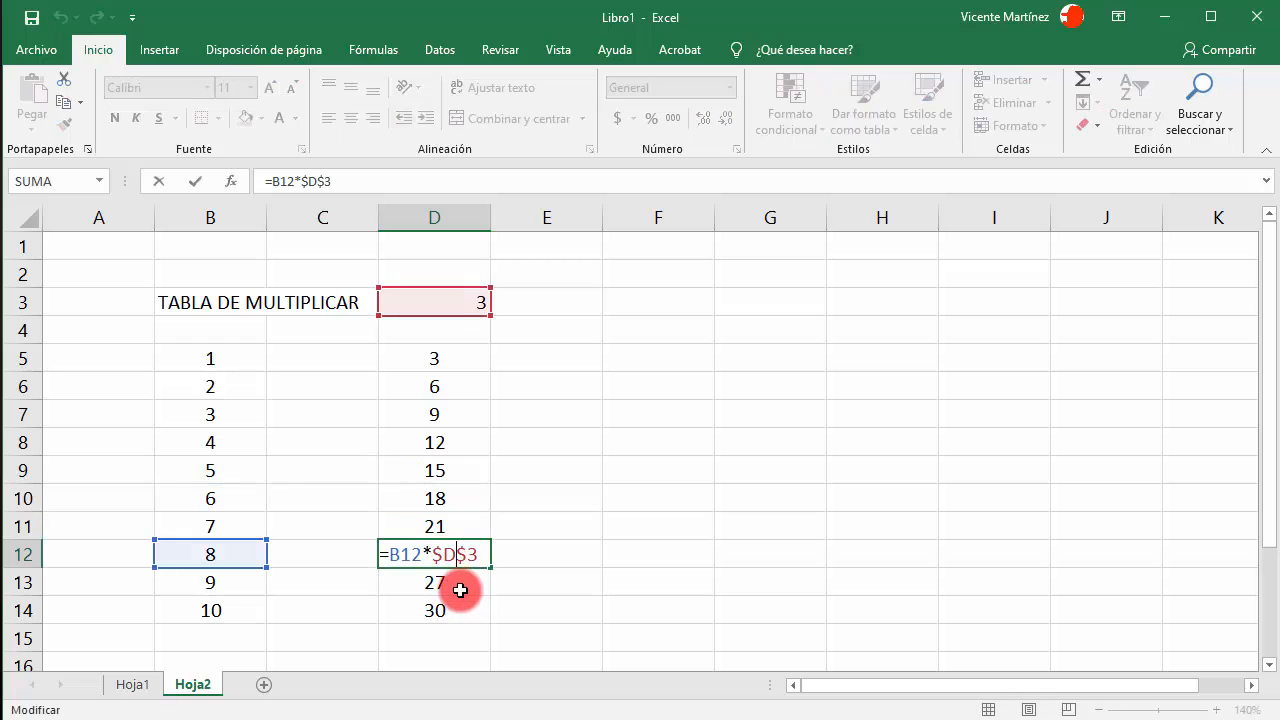
pyautogui.moveTo(435, 551); pyautogui.dragTo(474, 554)
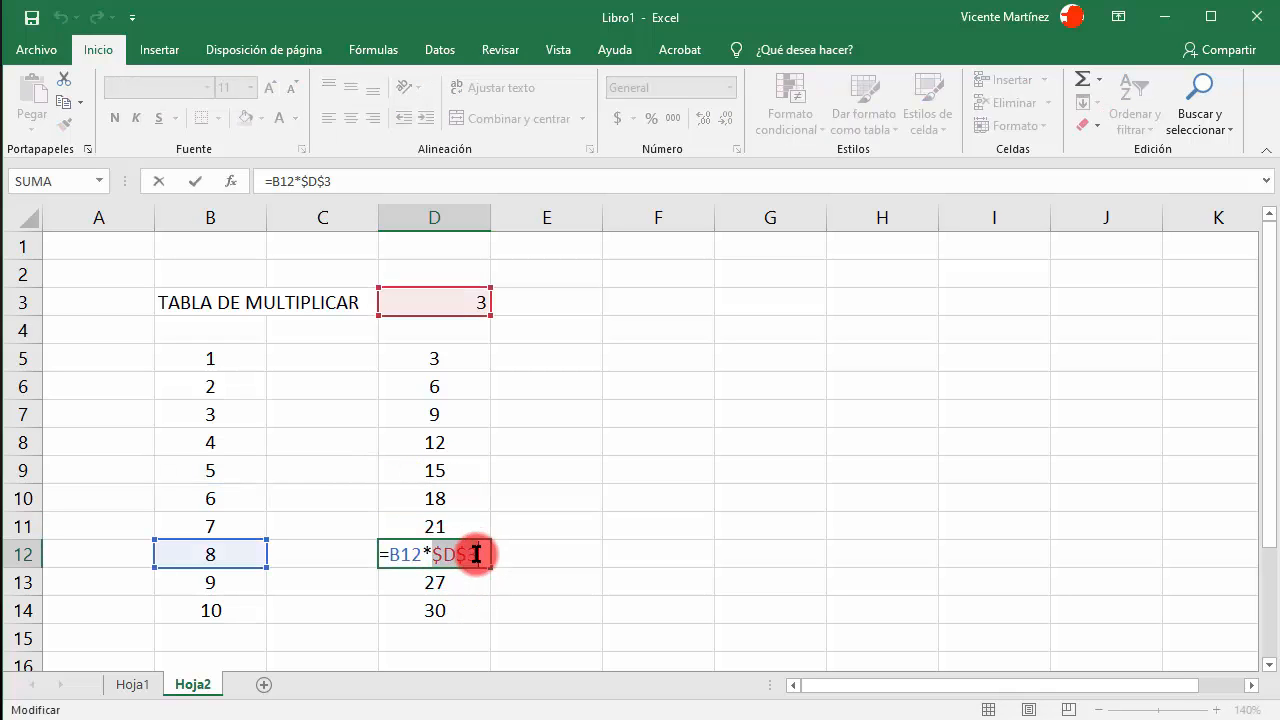
pyautogui.press('Return')
pyautogui.doubleClick(457, 608)
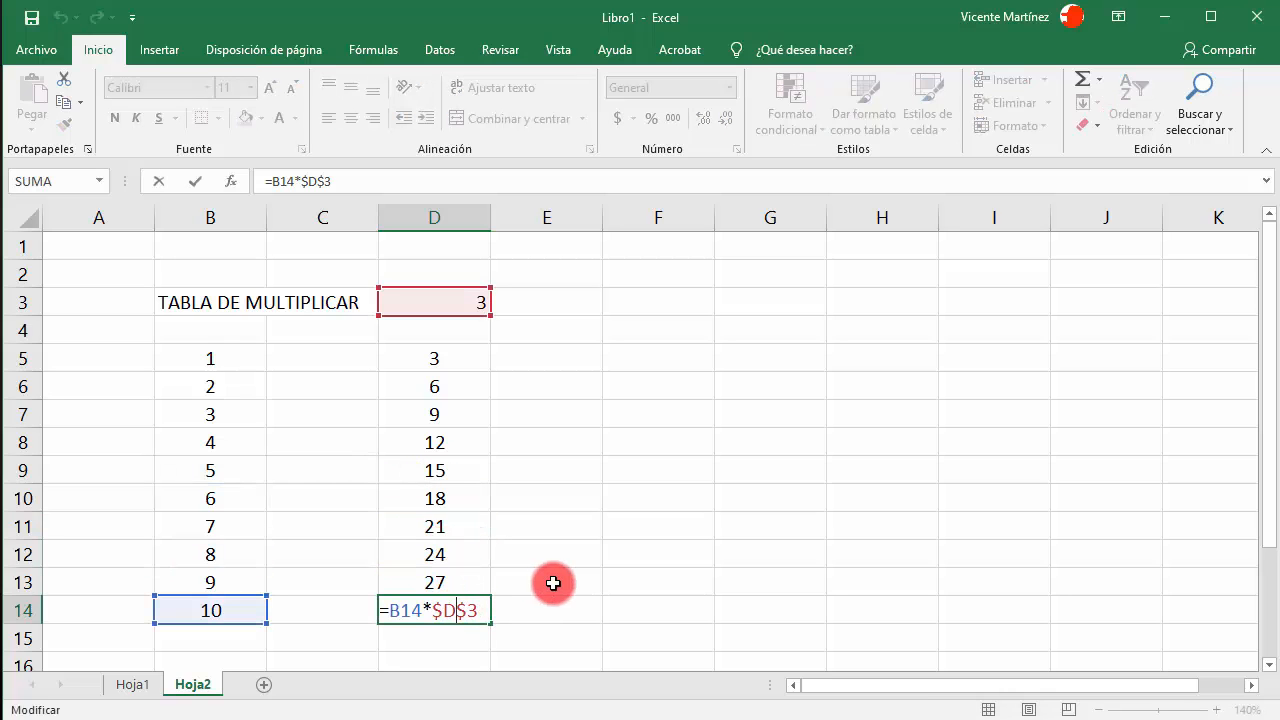
# Close the D14 formula without changing it and add a new worksheet
pyautogui.hotkey('ctrl', 'Return')
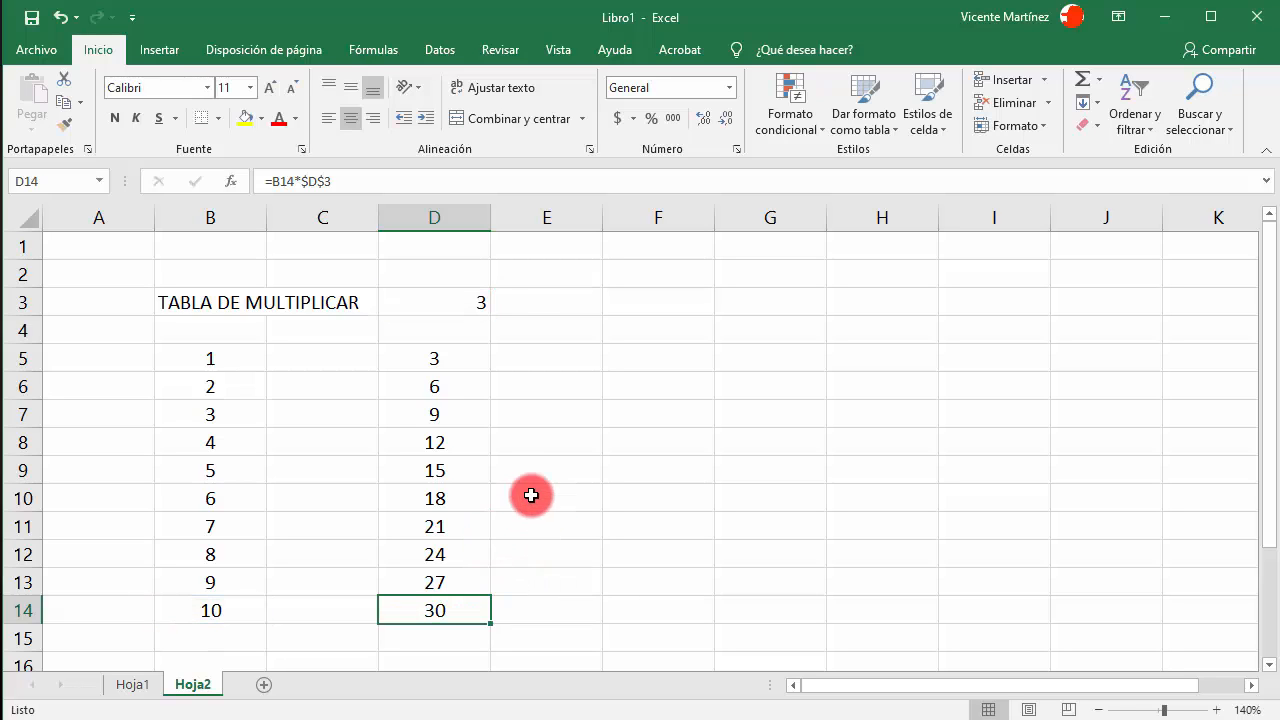
pyautogui.click(418, 385)
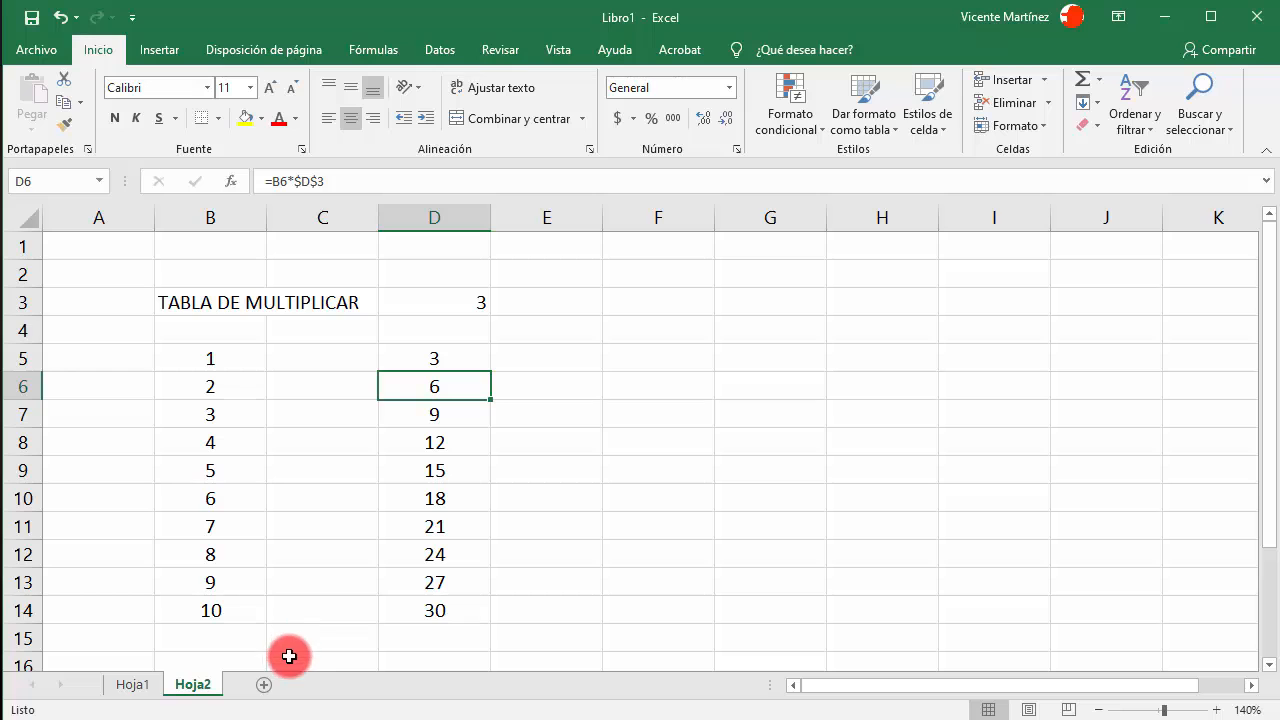
pyautogui.click(264, 685)
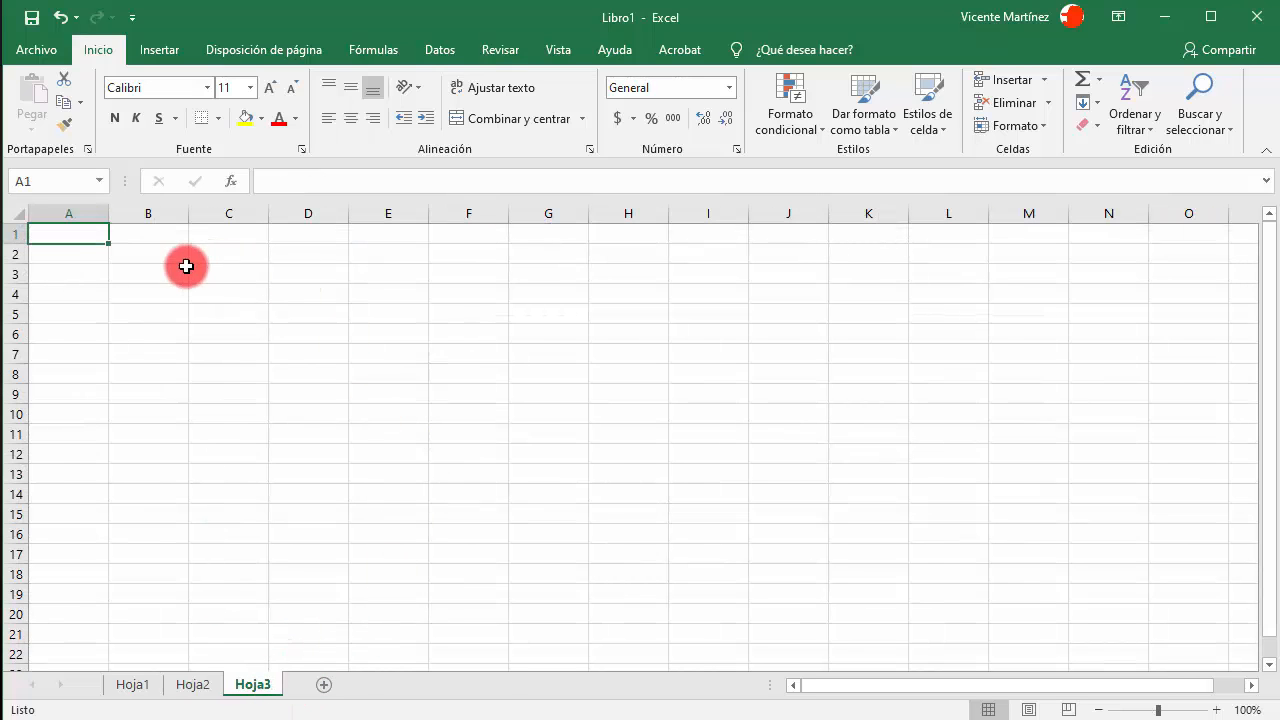
# Enter 1 in B1 and 2 in C1 to start the multiplication grid's header row
pyautogui.click(138, 231)
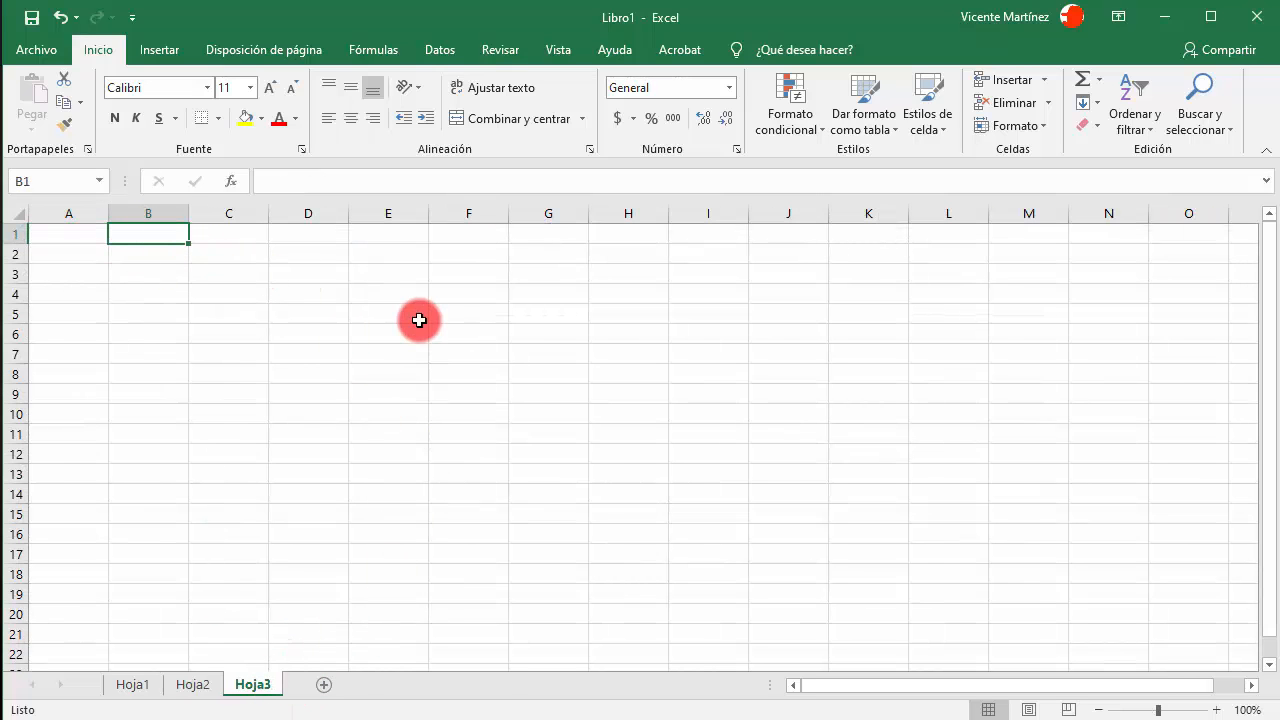
pyautogui.write('1')
pyautogui.press('Return')
pyautogui.write('2')
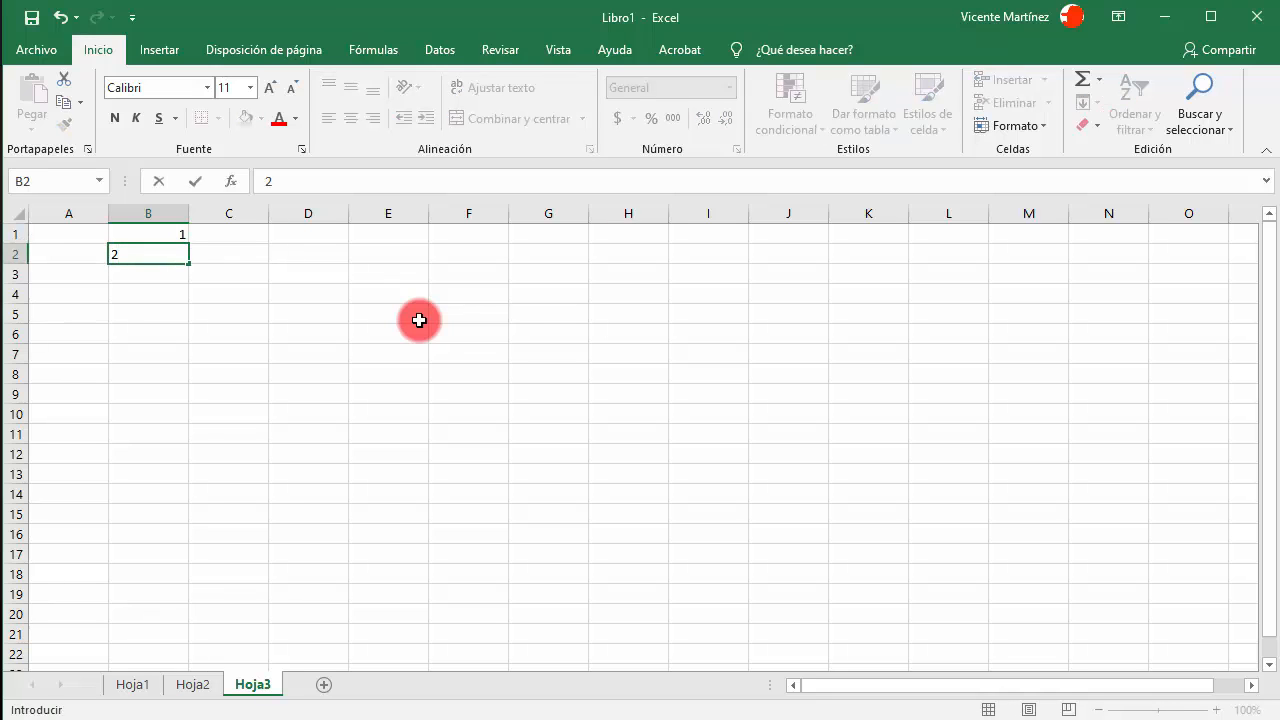
pyautogui.press('Up')
pyautogui.press('Right')
pyautogui.write('3')
pyautogui.press('BackSpace')
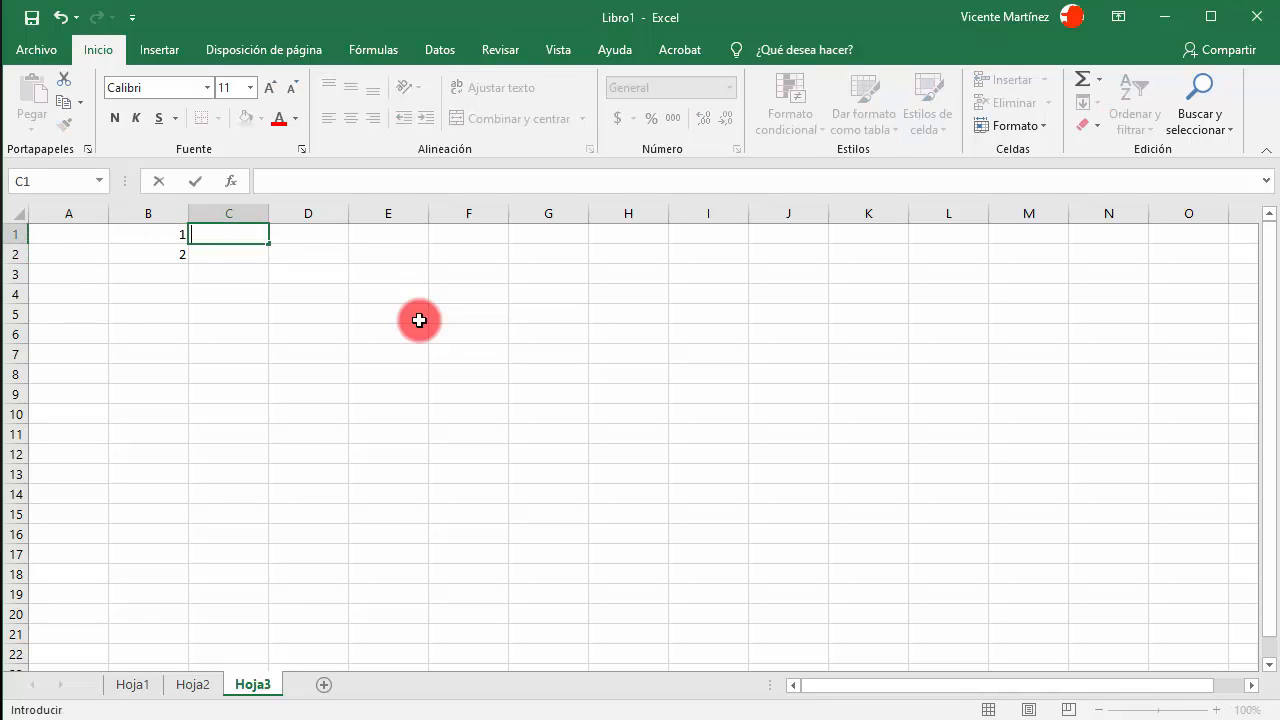
pyautogui.press('Tab')
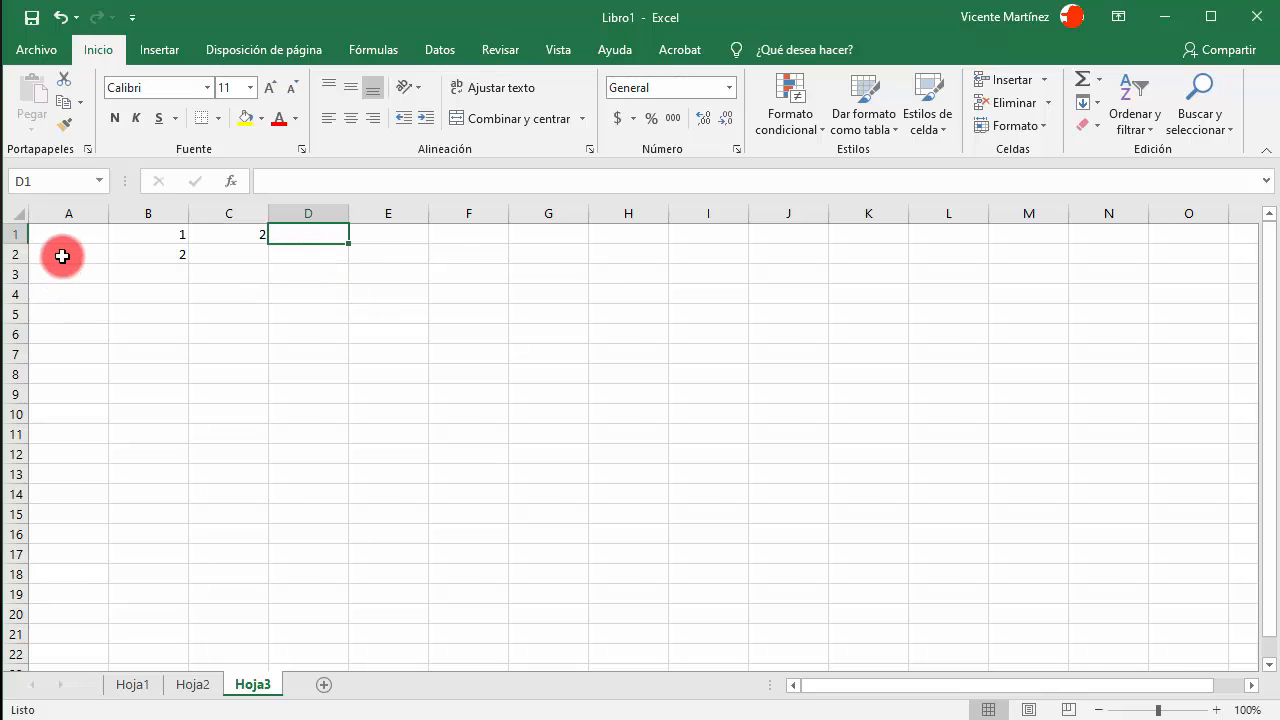
# Enter 1 in A2 and 2 in A3 to start the header column, and clear the stray value in B2
pyautogui.click(57, 251)
pyautogui.write('1')
pyautogui.press('Return')
pyautogui.write('2')
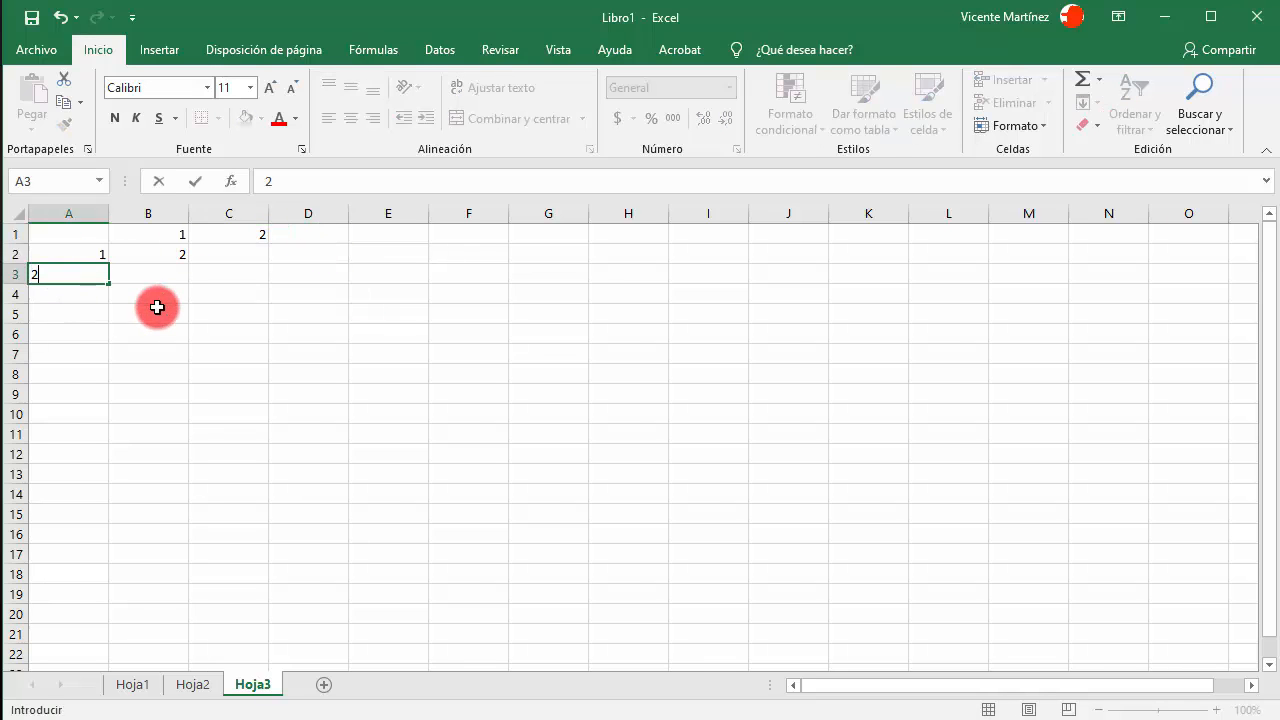
pyautogui.press('Return')
pyautogui.click(171, 251)
pyautogui.press('Delete')
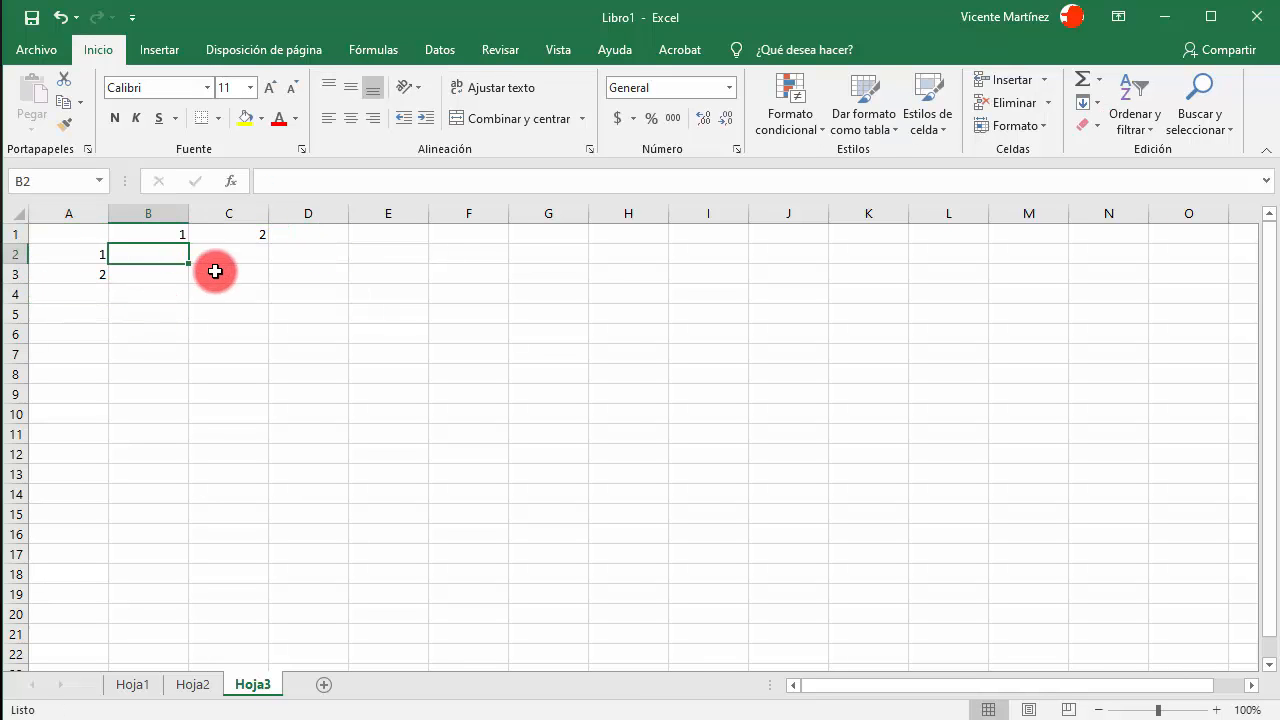
# Extend both header series to 10, across B1:K1 and down A2:A11
pyautogui.moveTo(166, 234); pyautogui.dragTo(893, 232)
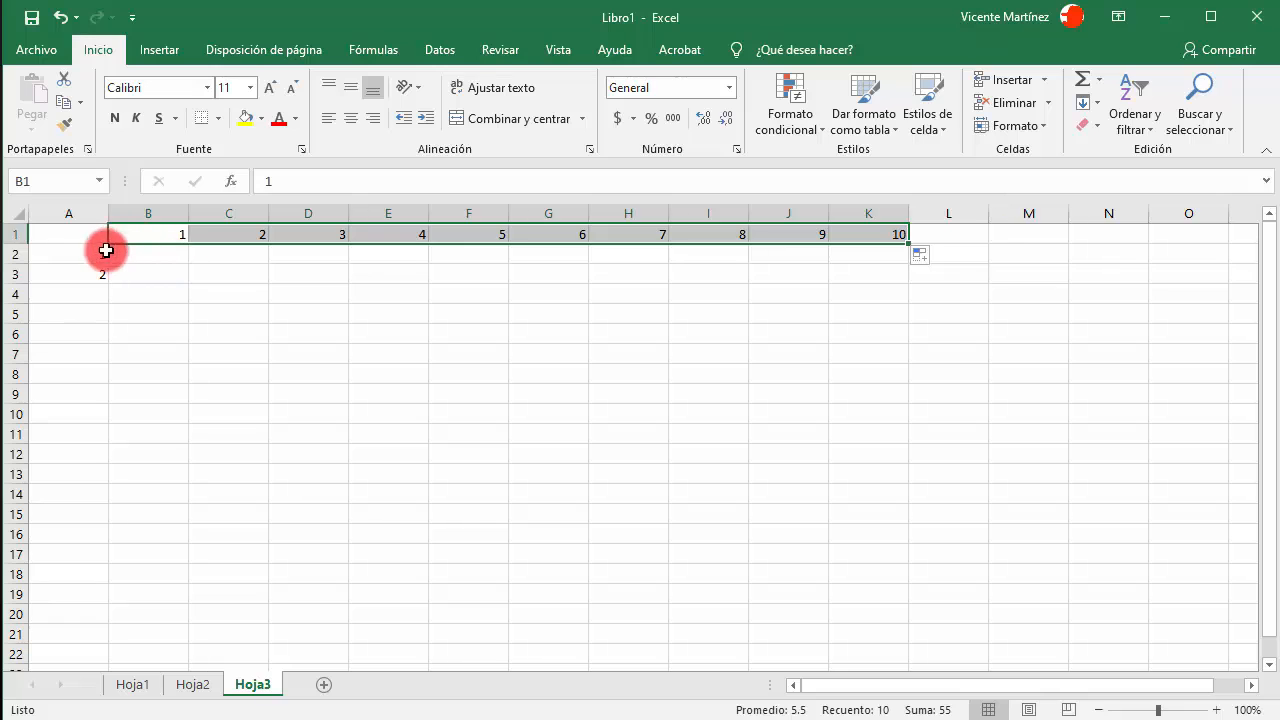
pyautogui.moveTo(100, 253); pyautogui.dragTo(102, 445)
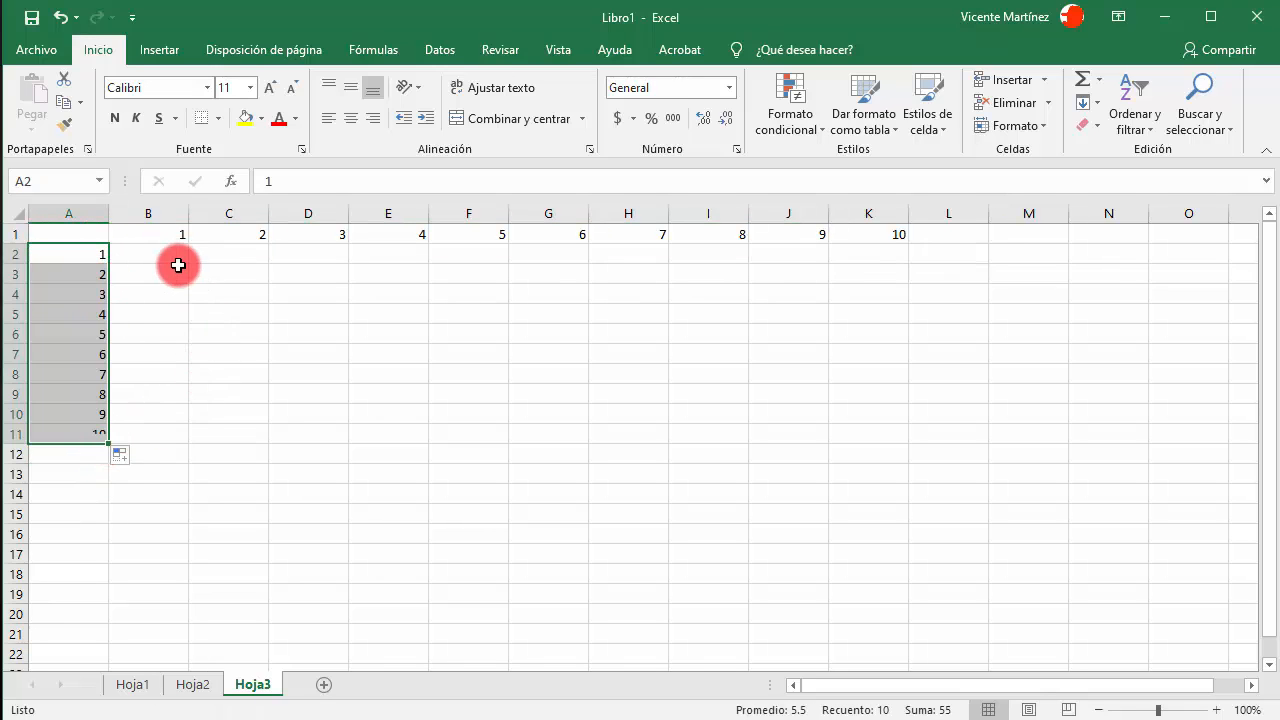
# Narrow columns A through K to one uniform column width that just fits the numbers
pyautogui.moveTo(77, 212); pyautogui.dragTo(880, 209)
pyautogui.rightClick(880, 210)
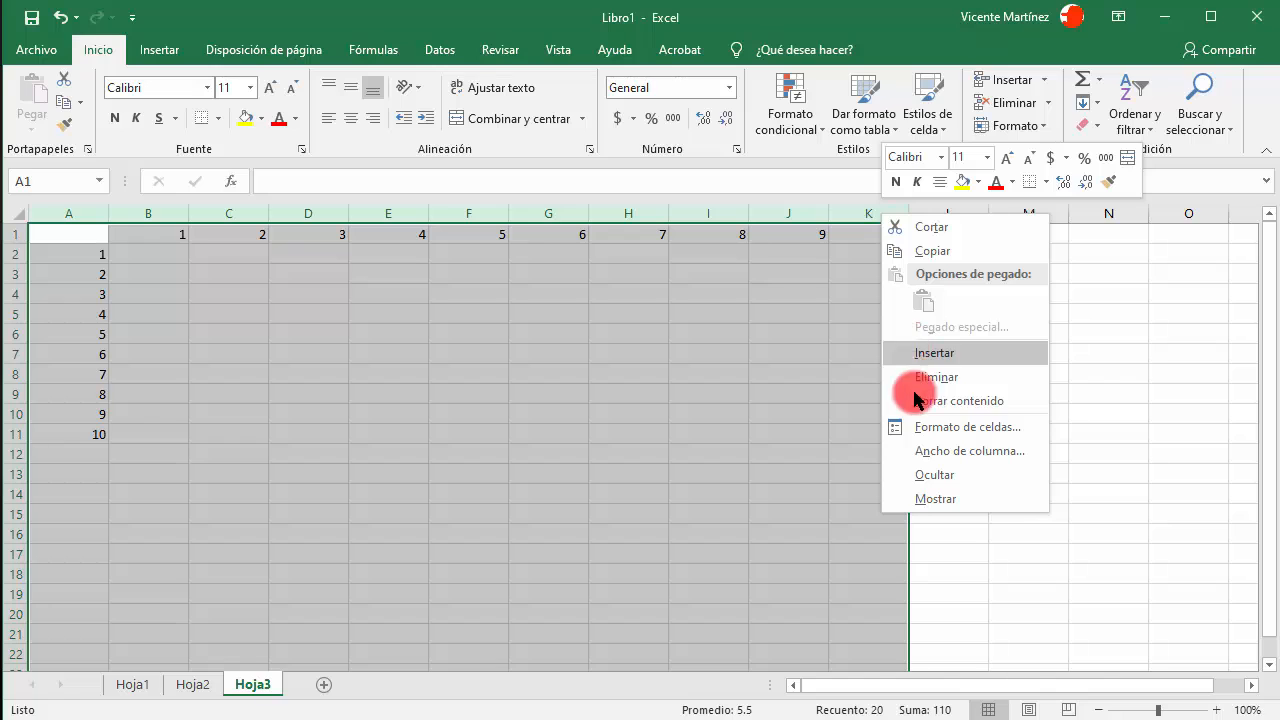
pyautogui.click(916, 451)
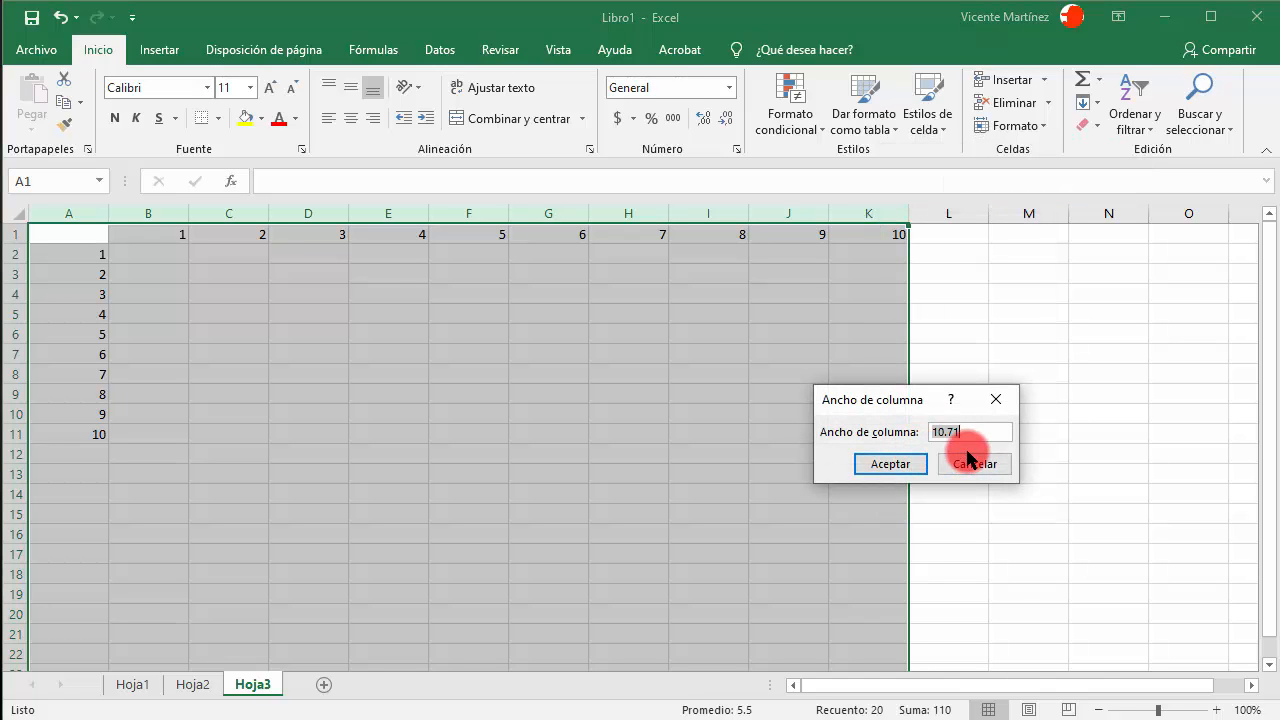
pyautogui.click(918, 464)
pyautogui.click(193, 294)
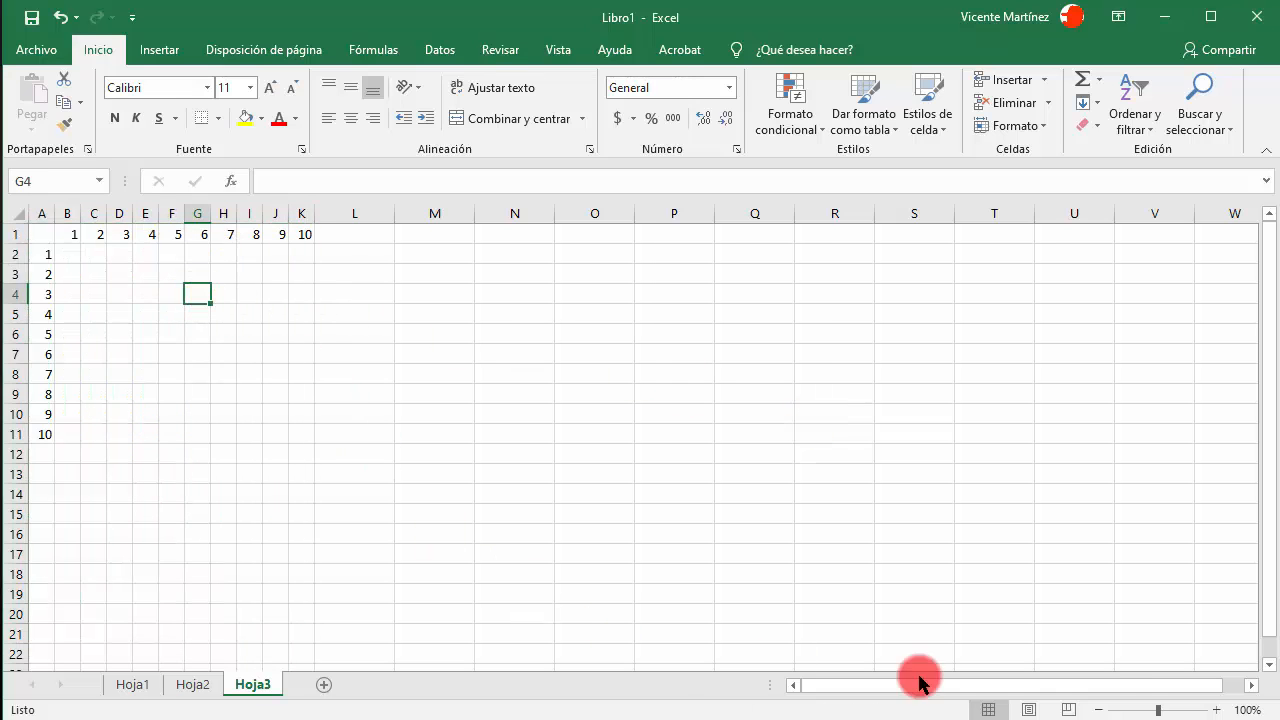
# Fill A2 with yellow and trace the header numbers in B1:K1 that it multiplies
pyautogui.click(1218, 710)
pyautogui.click(1218, 710)
pyautogui.click(1218, 710)
pyautogui.click(1218, 710)
pyautogui.click(1218, 710)
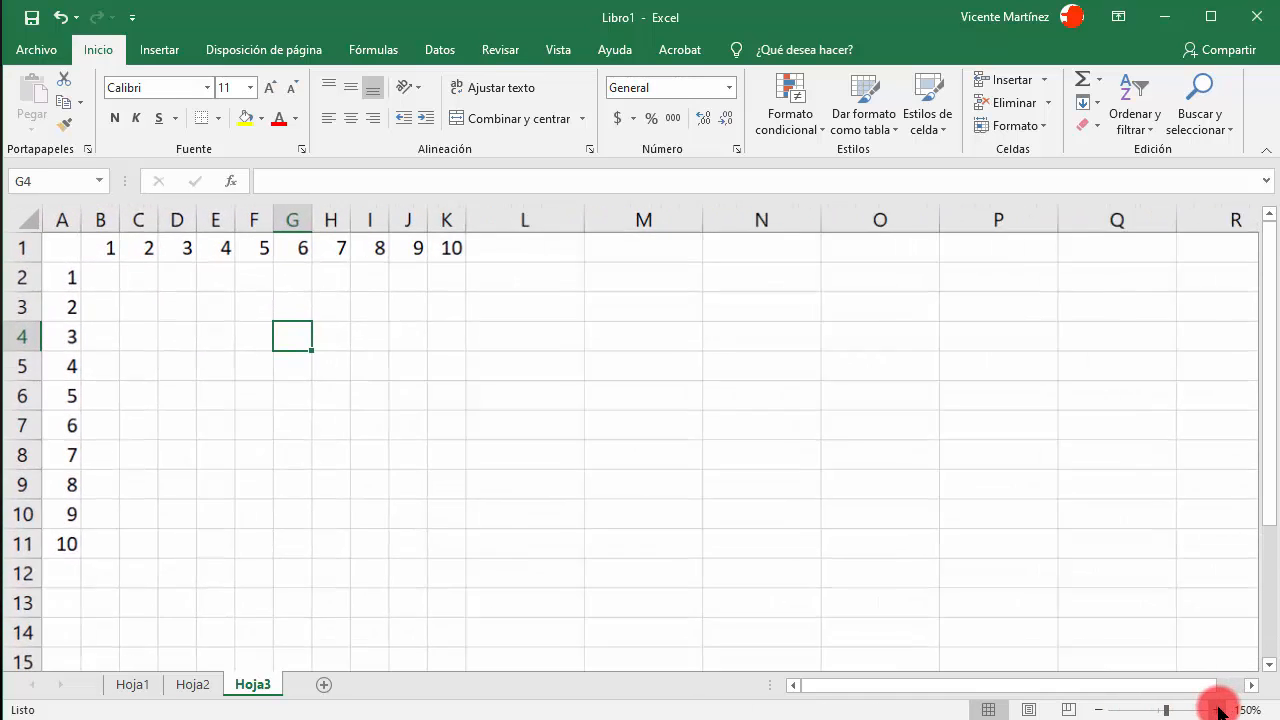
pyautogui.click(1218, 710)
pyautogui.click(1218, 710)
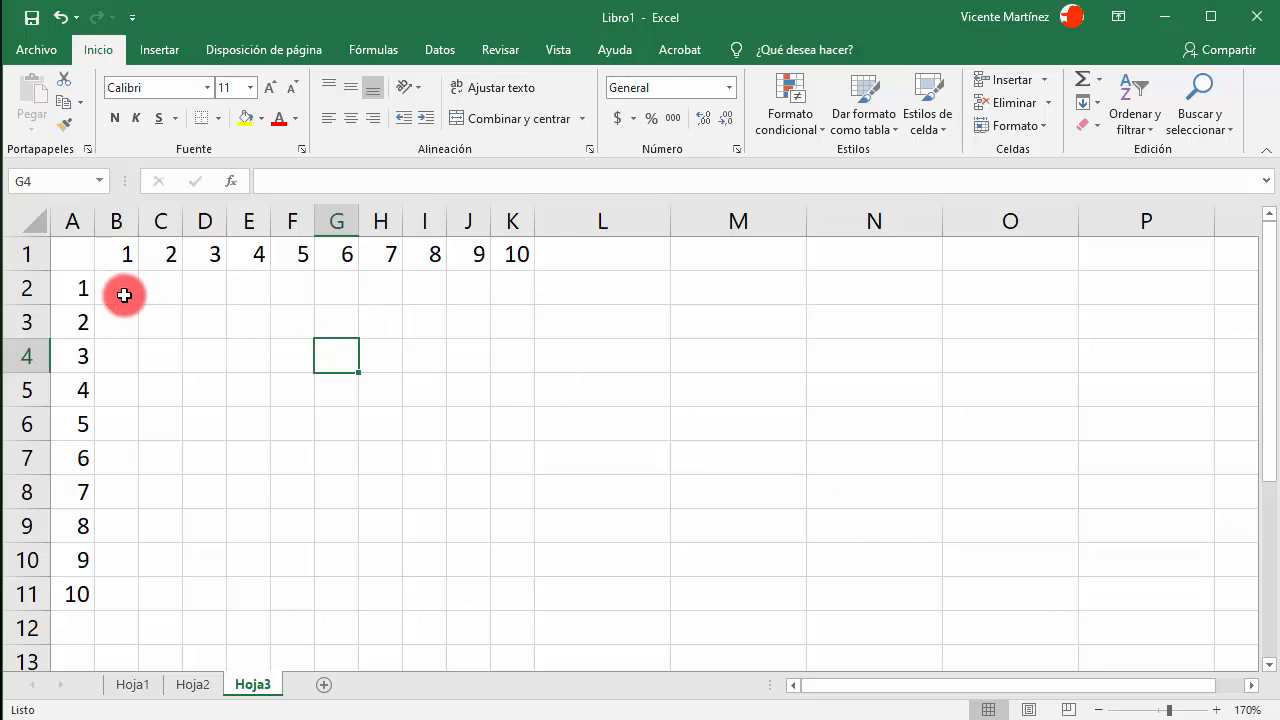
pyautogui.click(121, 291)
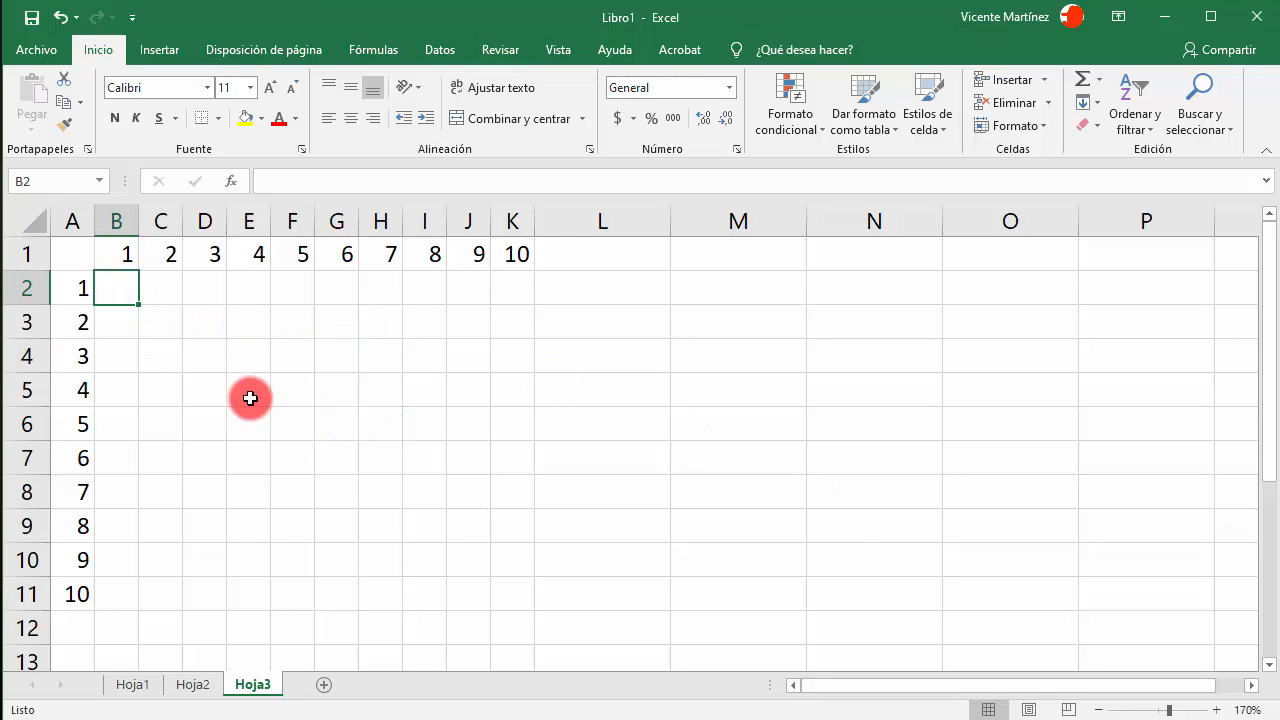
pyautogui.click(65, 283)
pyautogui.click(245, 118)
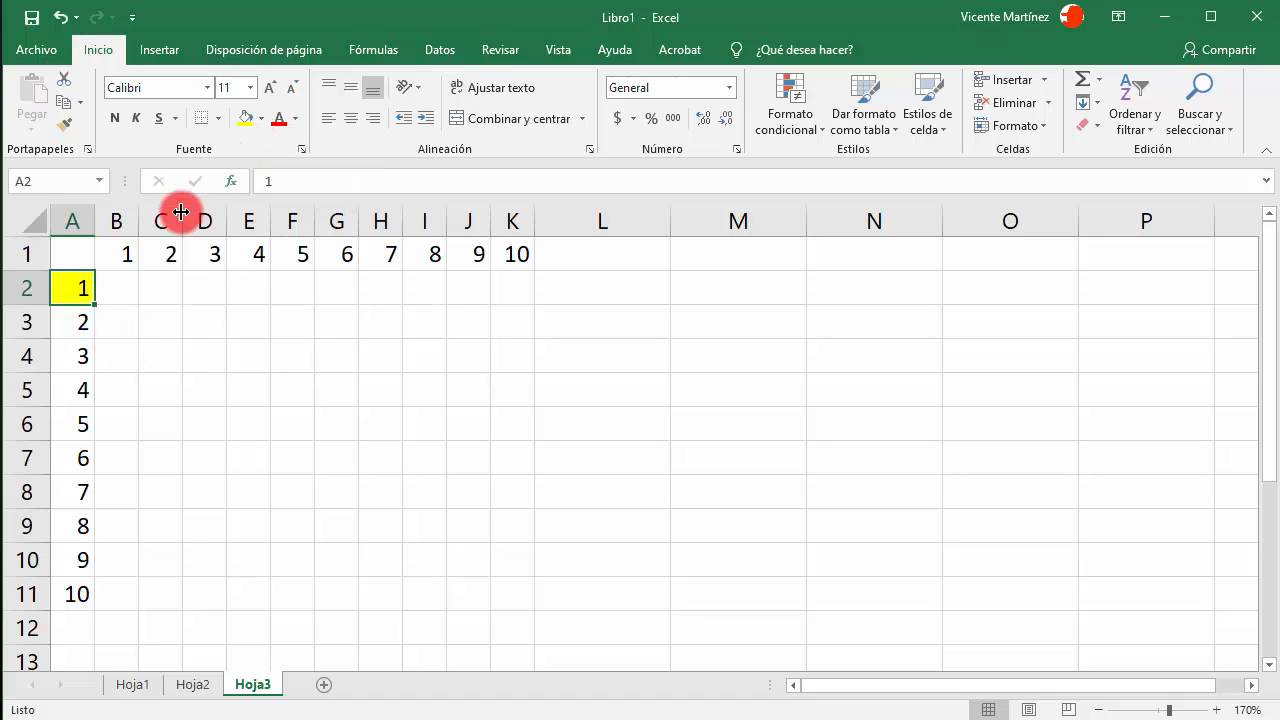
pyautogui.moveTo(116, 254); pyautogui.dragTo(511, 260)
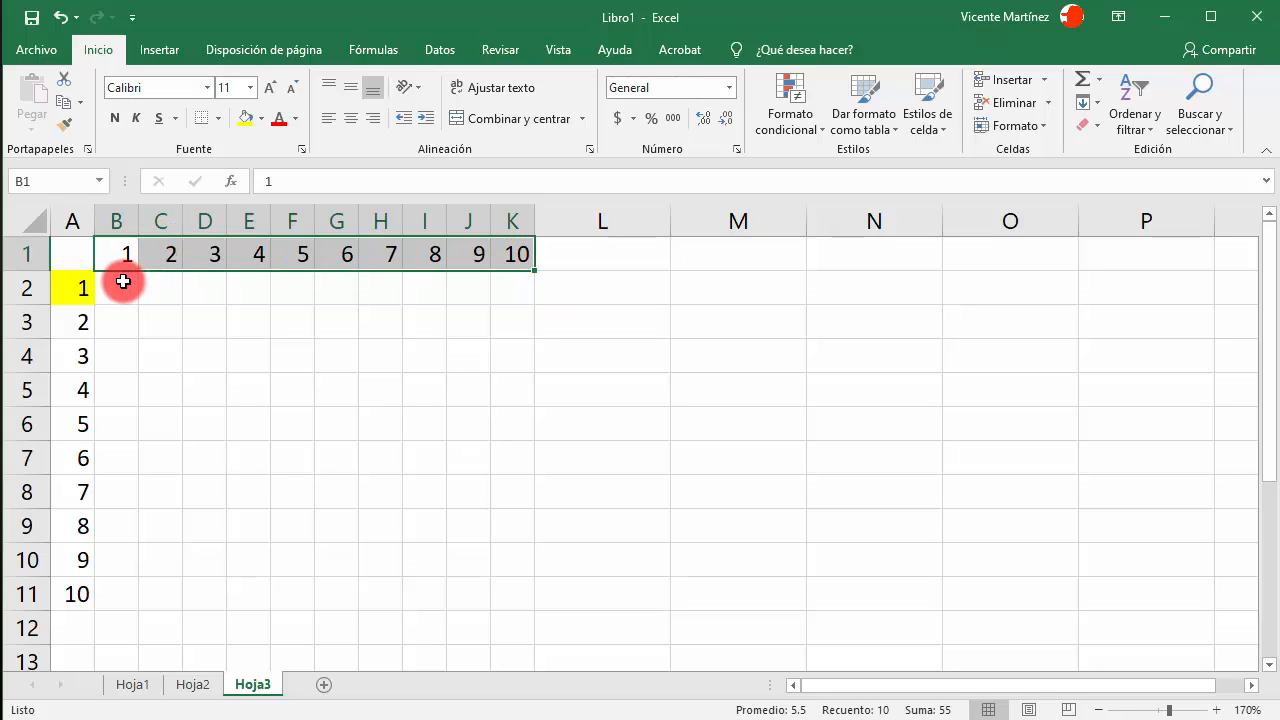
# Fill A3 with light blue and trace the header numbers in B1:K1 that it multiplies
pyautogui.click(87, 318)
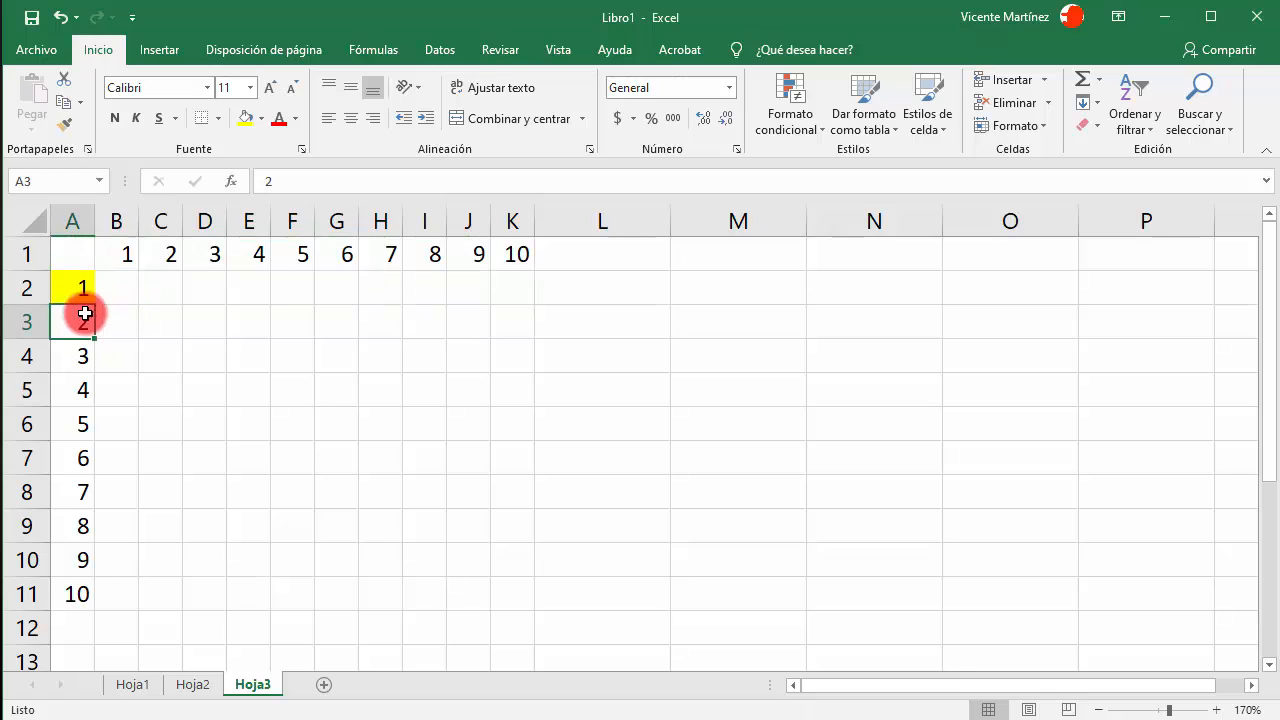
pyautogui.click(261, 118)
pyautogui.click(303, 191)
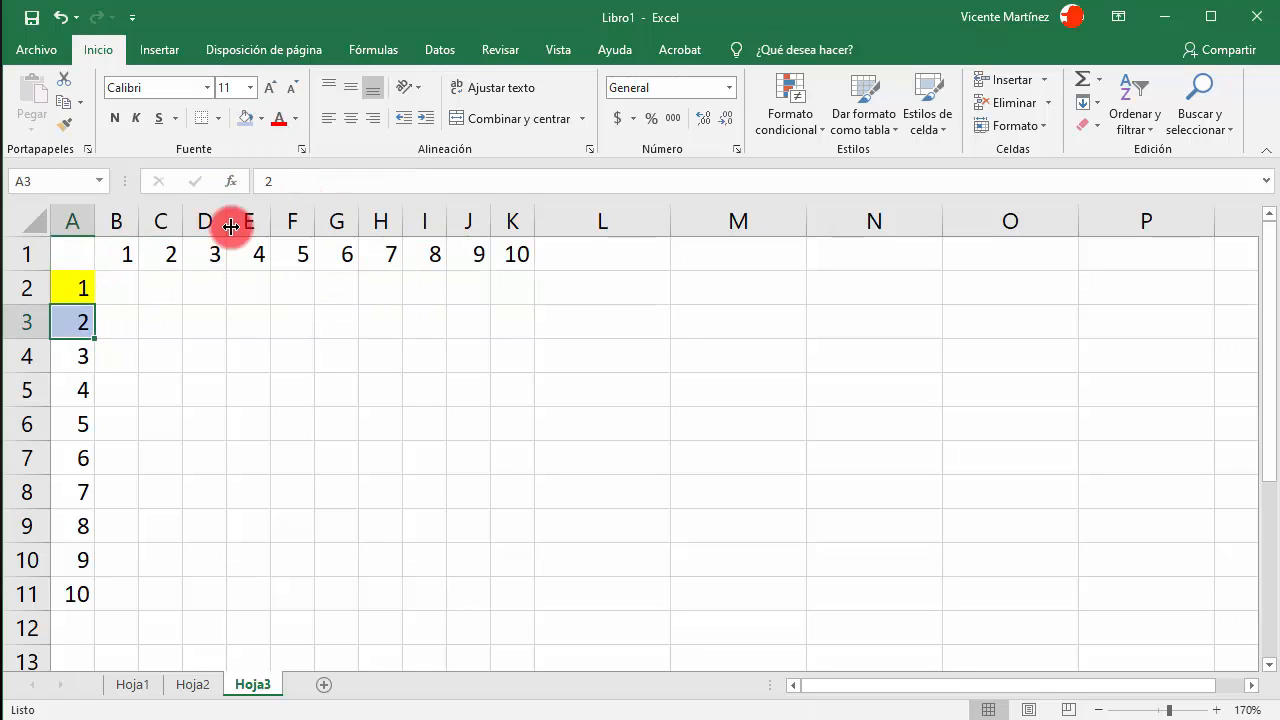
pyautogui.moveTo(123, 253); pyautogui.dragTo(499, 256)
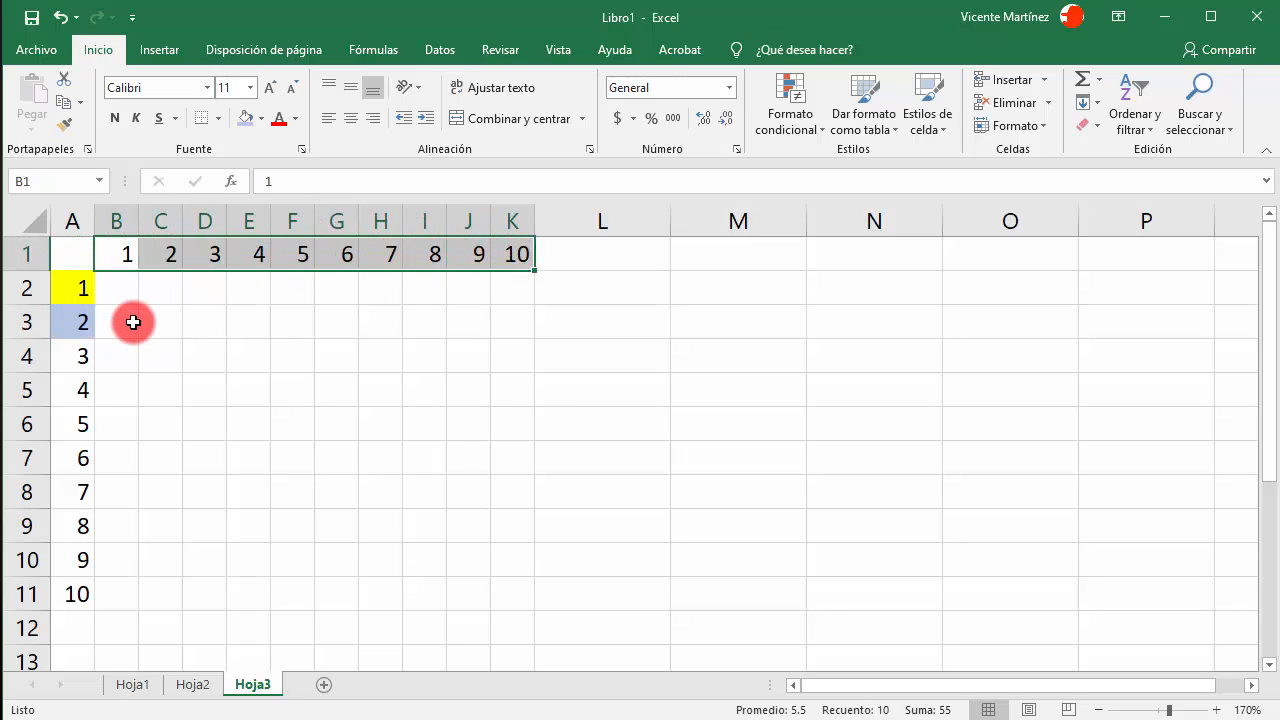
# Fill the result cells B3:K3 with light orange to mark the row for multiplier 2
pyautogui.moveTo(131, 320); pyautogui.dragTo(500, 309)
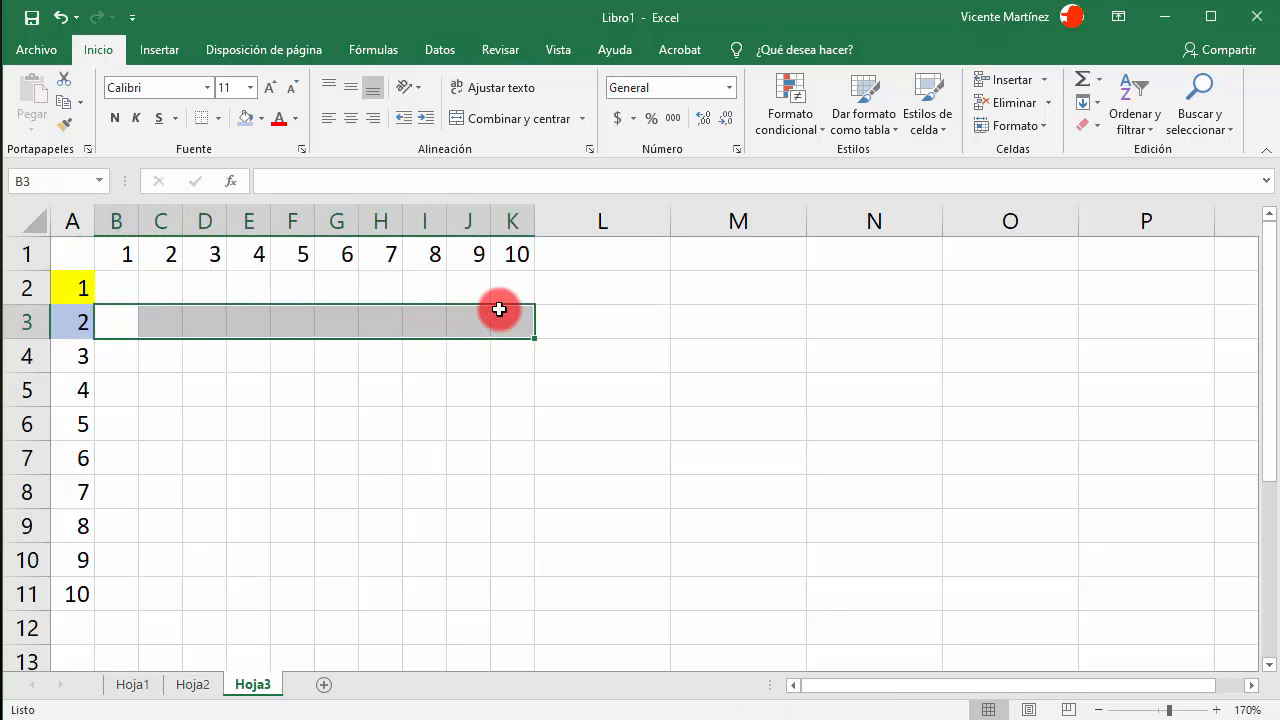
pyautogui.click(296, 119)
pyautogui.click(260, 118)
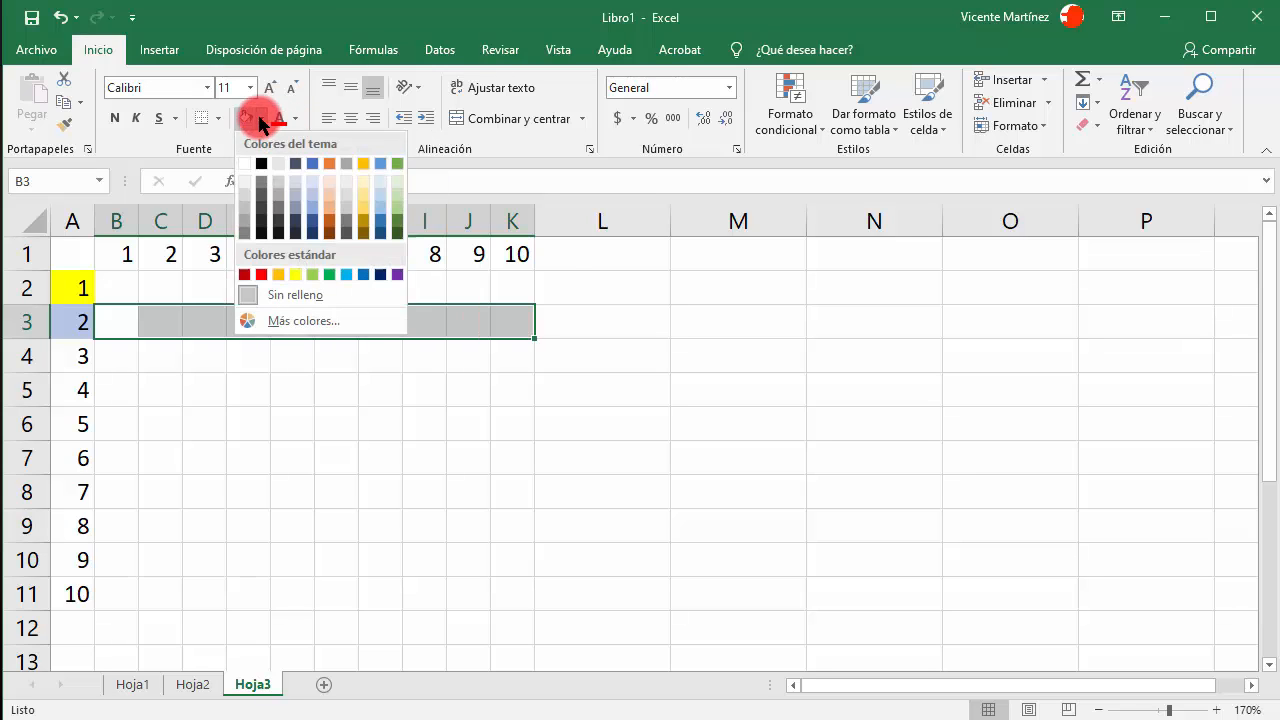
pyautogui.click(326, 200)
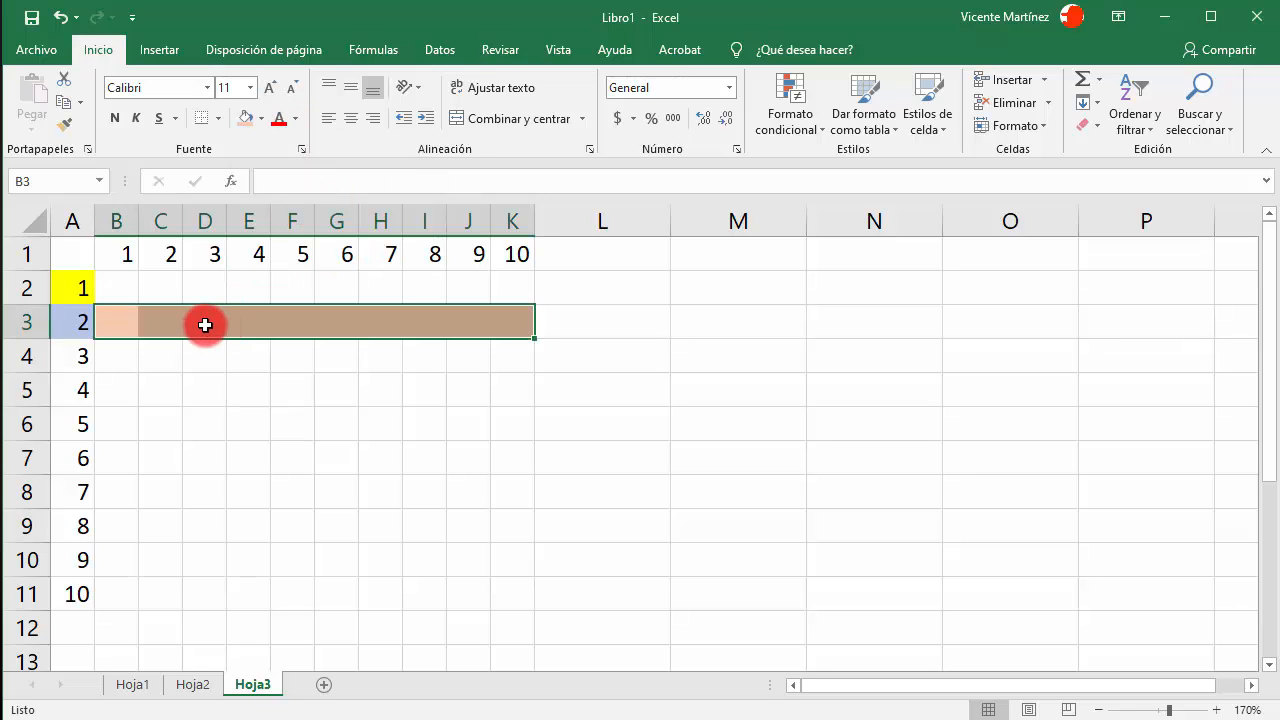
pyautogui.click(118, 292)
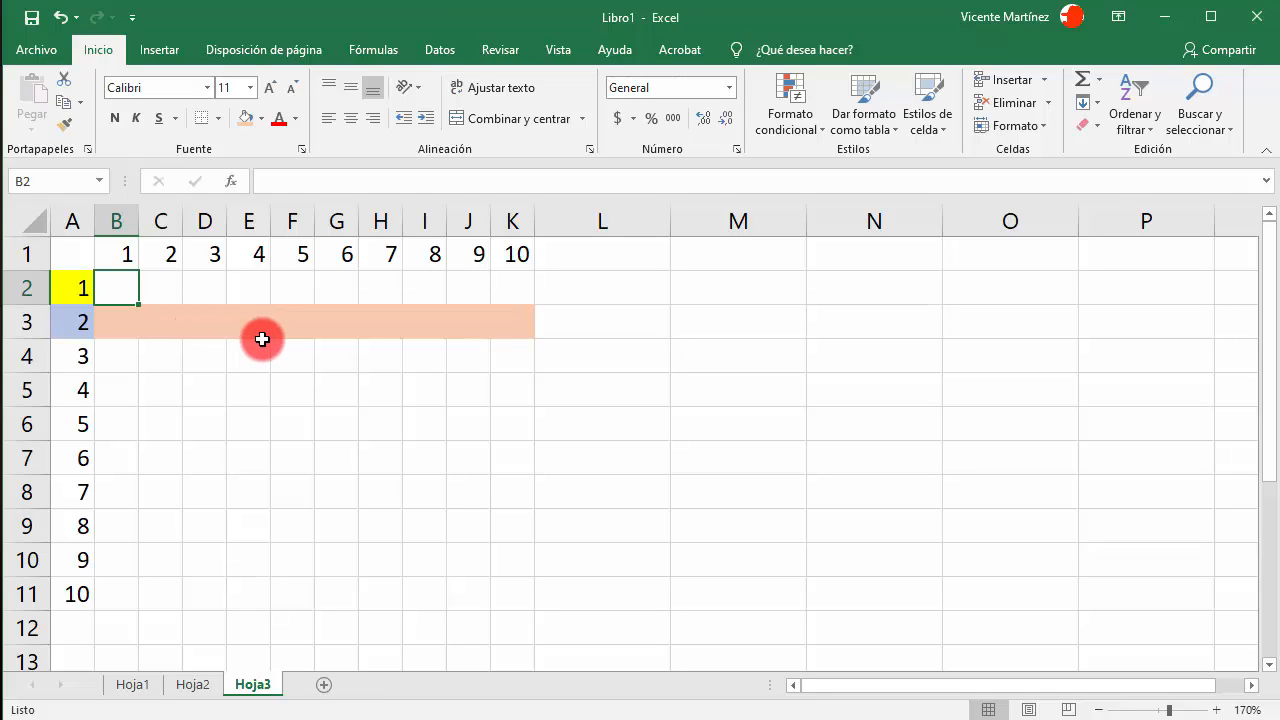
pyautogui.write('=')
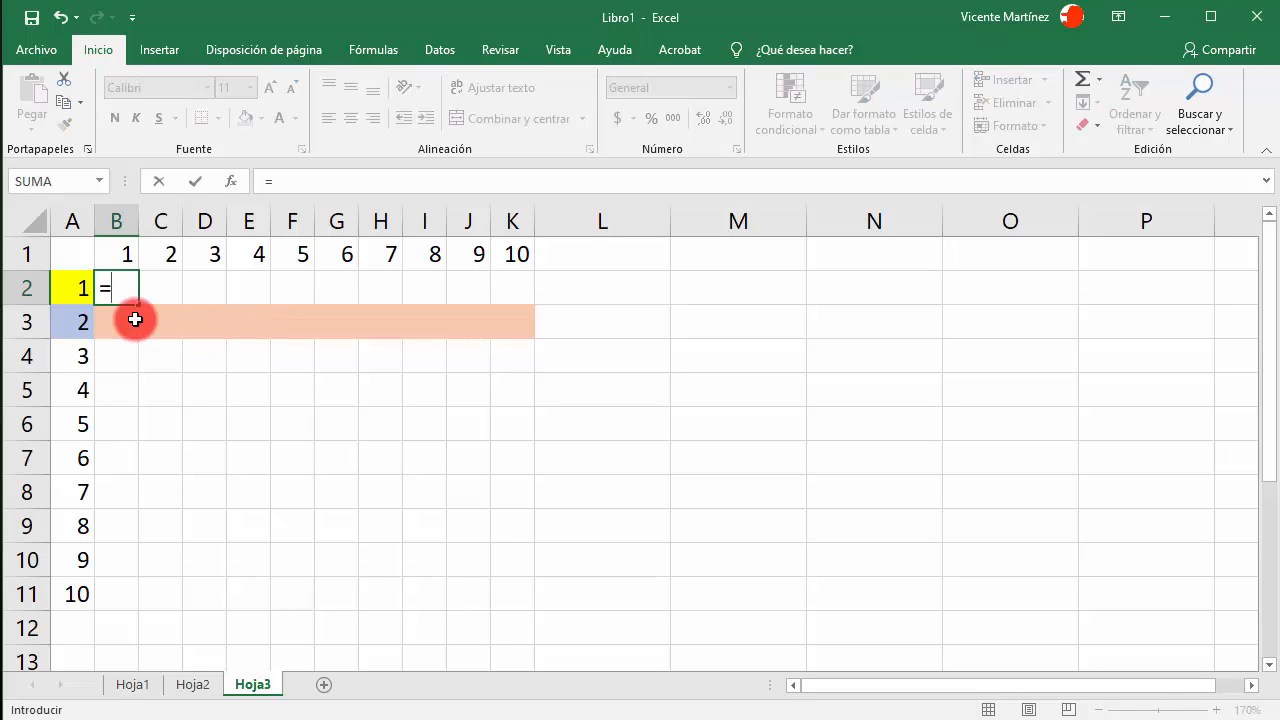
pyautogui.press('Escape')
# Examine how B2 should combine A2 with B1, tracing the multipliers down column A and across row 1
pyautogui.moveTo(78, 286)
pyautogui.mouseDown()
pyautogui.moveTo(63, 463)
pyautogui.moveTo(82, 600)
pyautogui.moveTo(80, 286)
pyautogui.mouseUp()
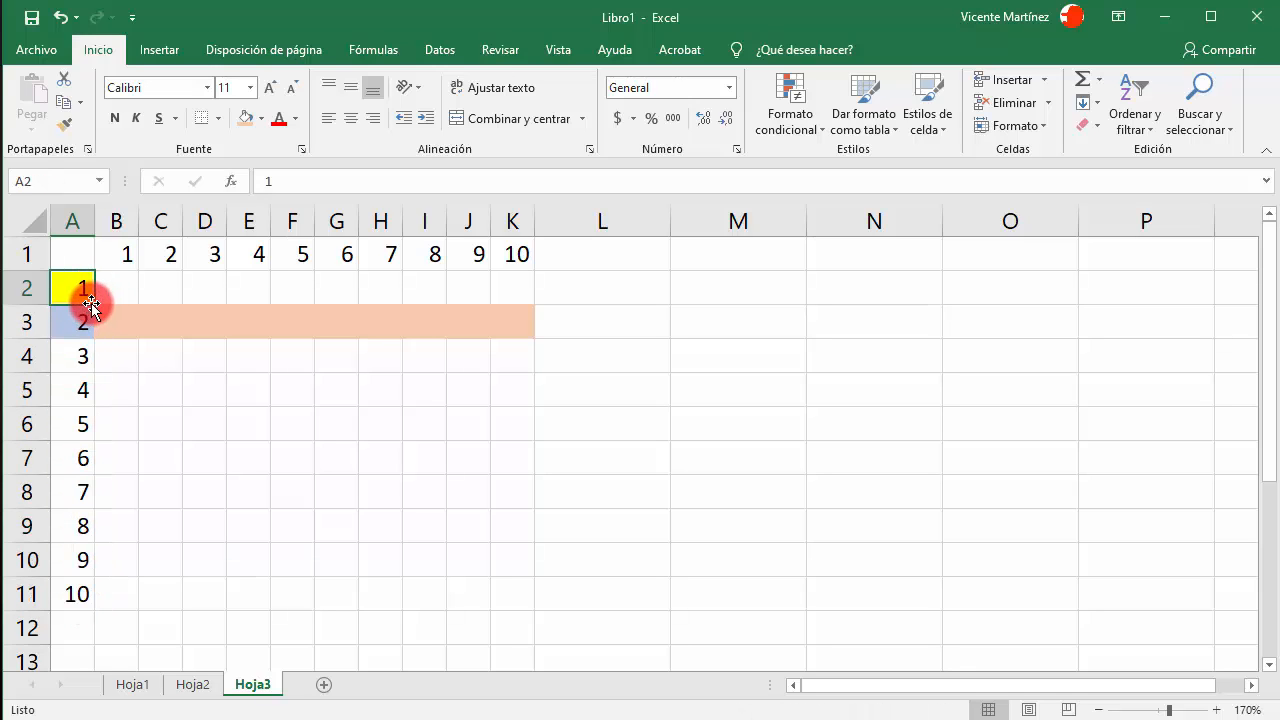
pyautogui.click(129, 289)
pyautogui.moveTo(142, 308); pyautogui.dragTo(91, 403)
pyautogui.click(80, 285)
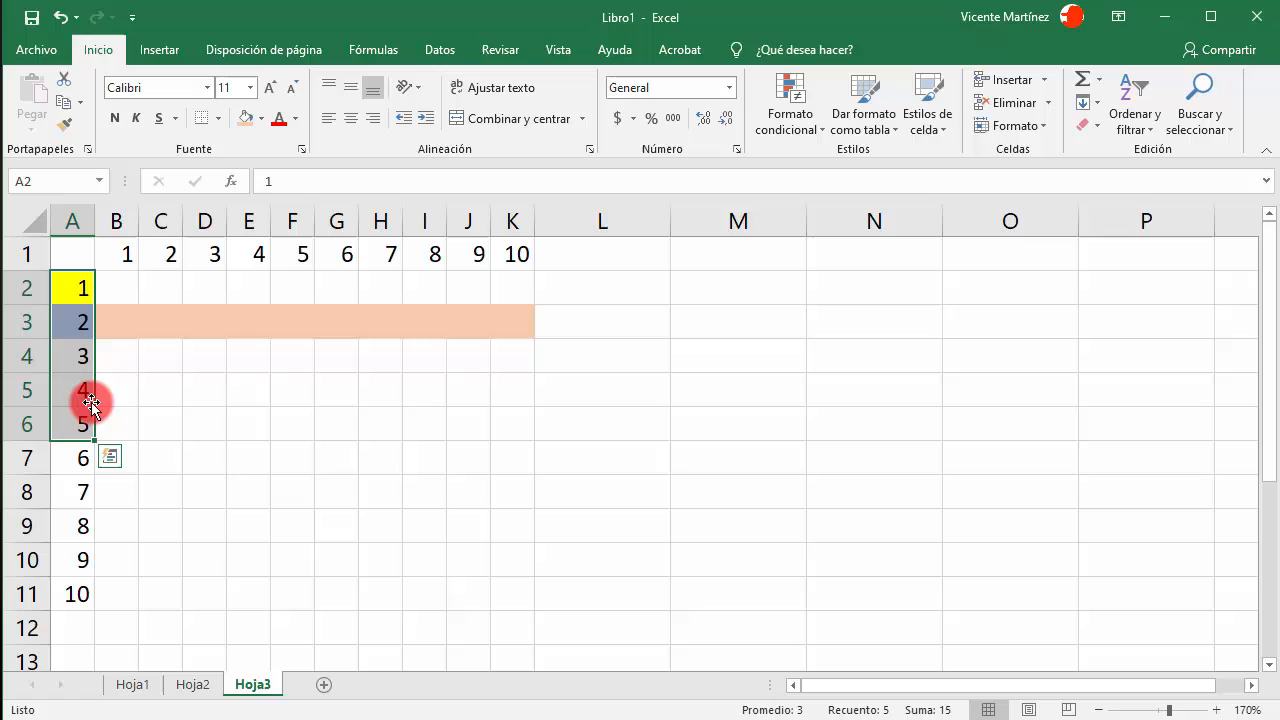
pyautogui.click(115, 253)
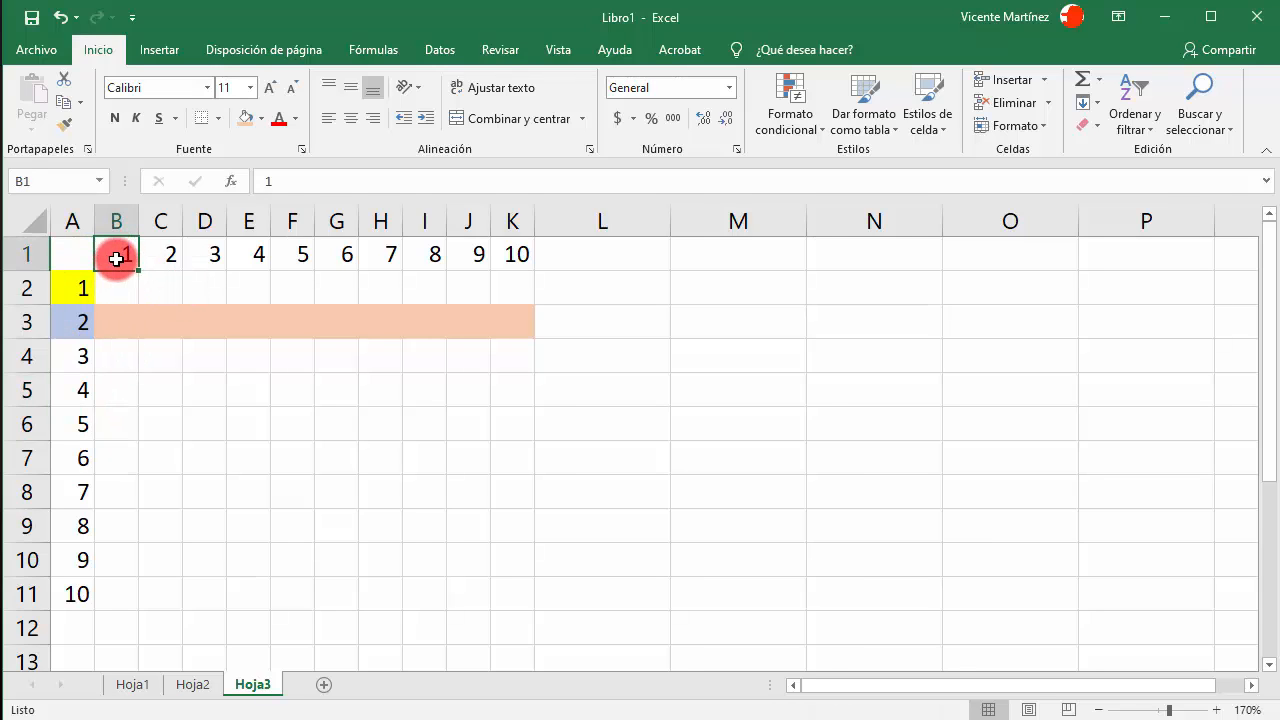
pyautogui.moveTo(116, 258); pyautogui.dragTo(500, 260)
pyautogui.click(123, 289)
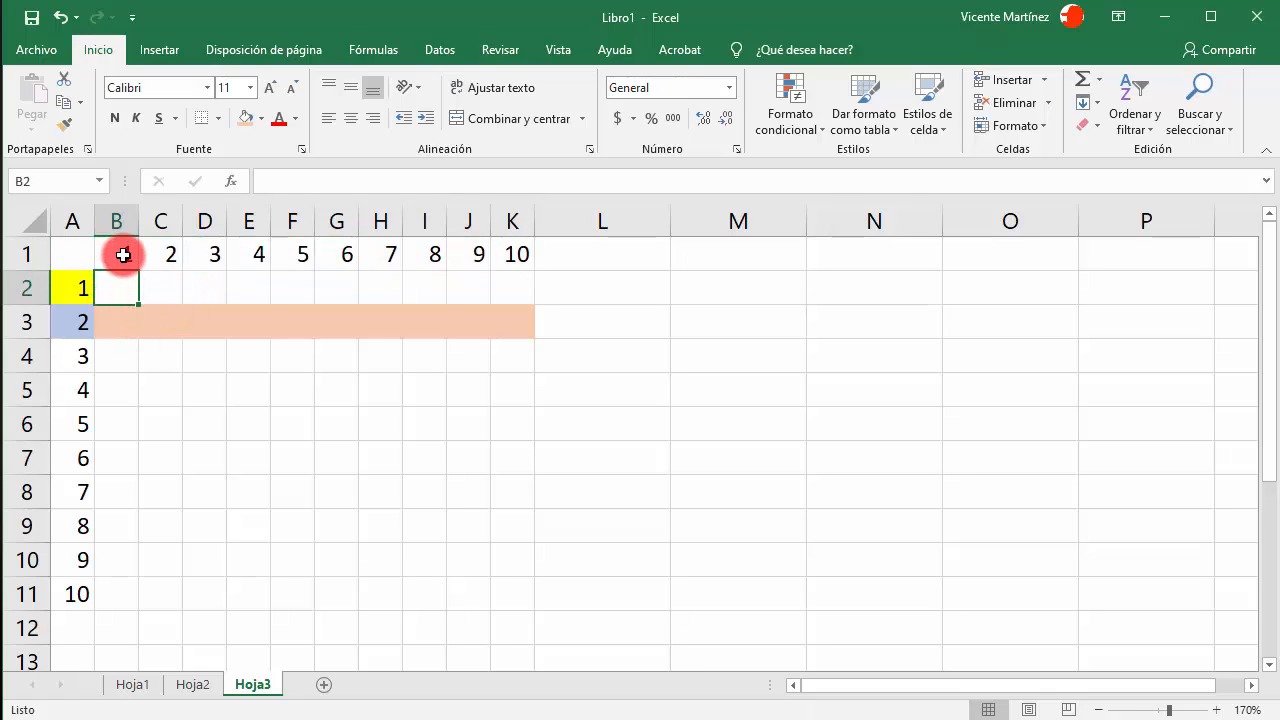
pyautogui.click(123, 255)
pyautogui.click(135, 293)
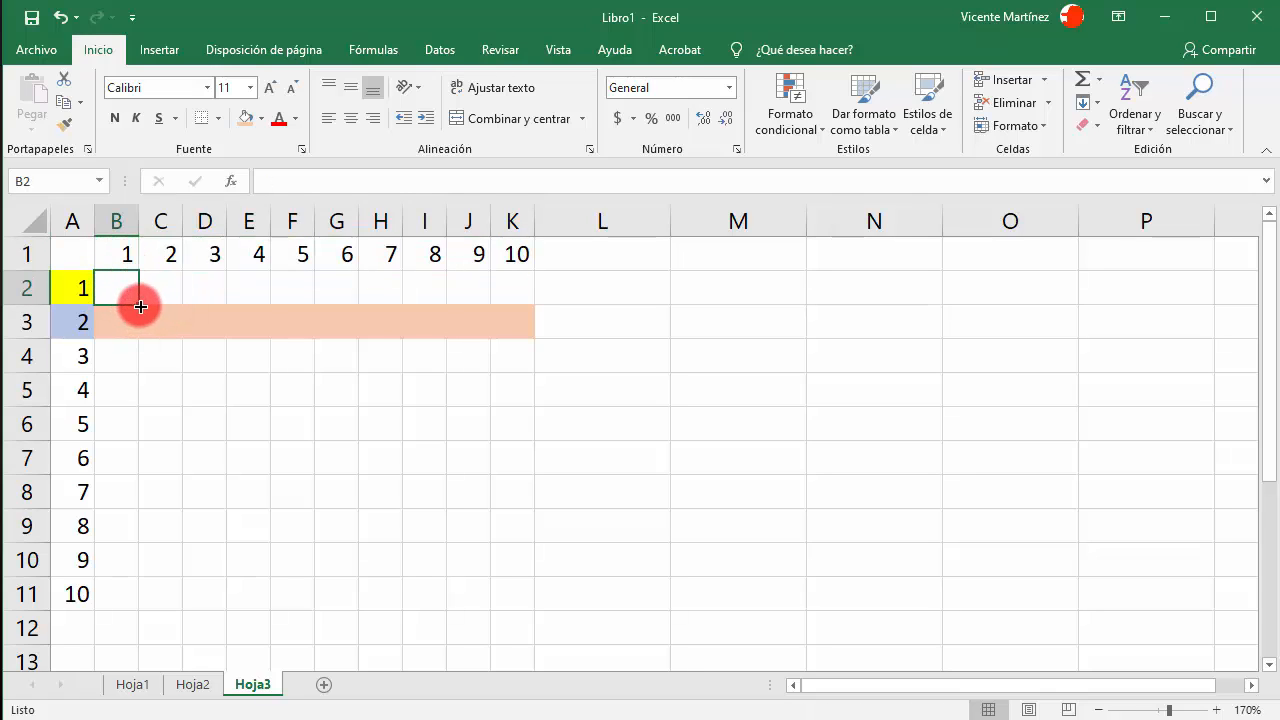
pyautogui.moveTo(140, 307); pyautogui.dragTo(104, 268)
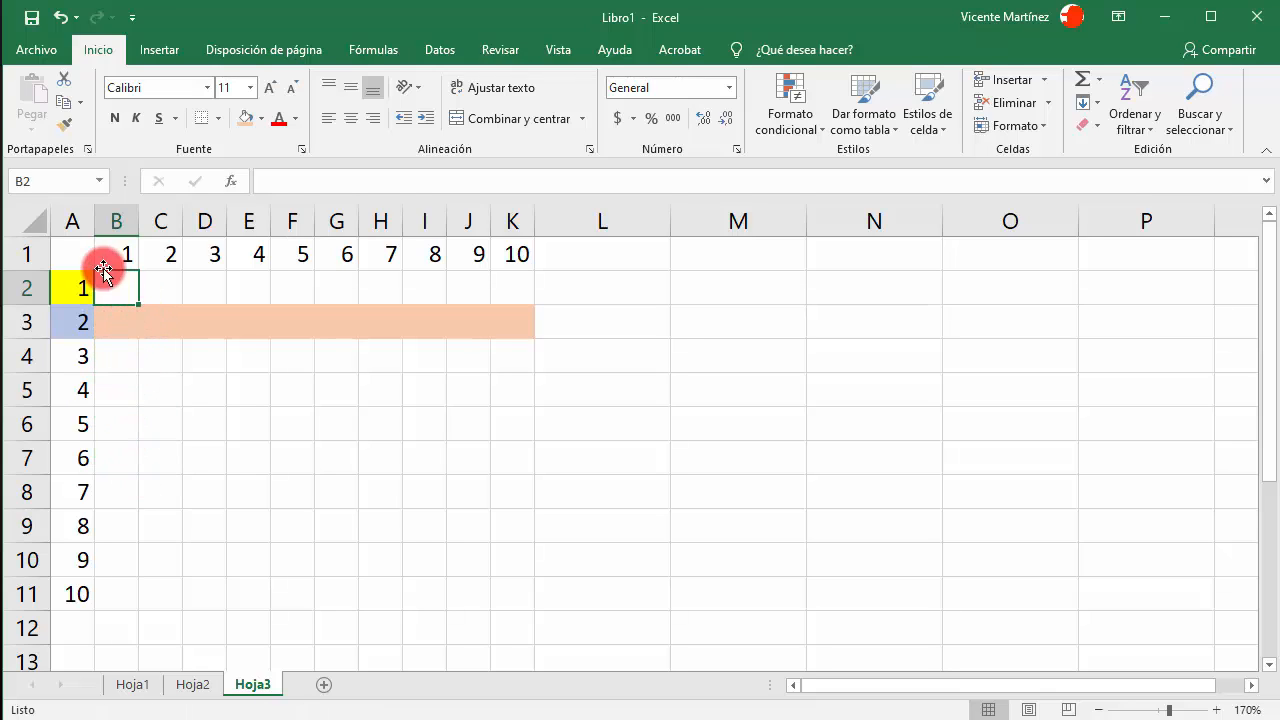
pyautogui.click(89, 289)
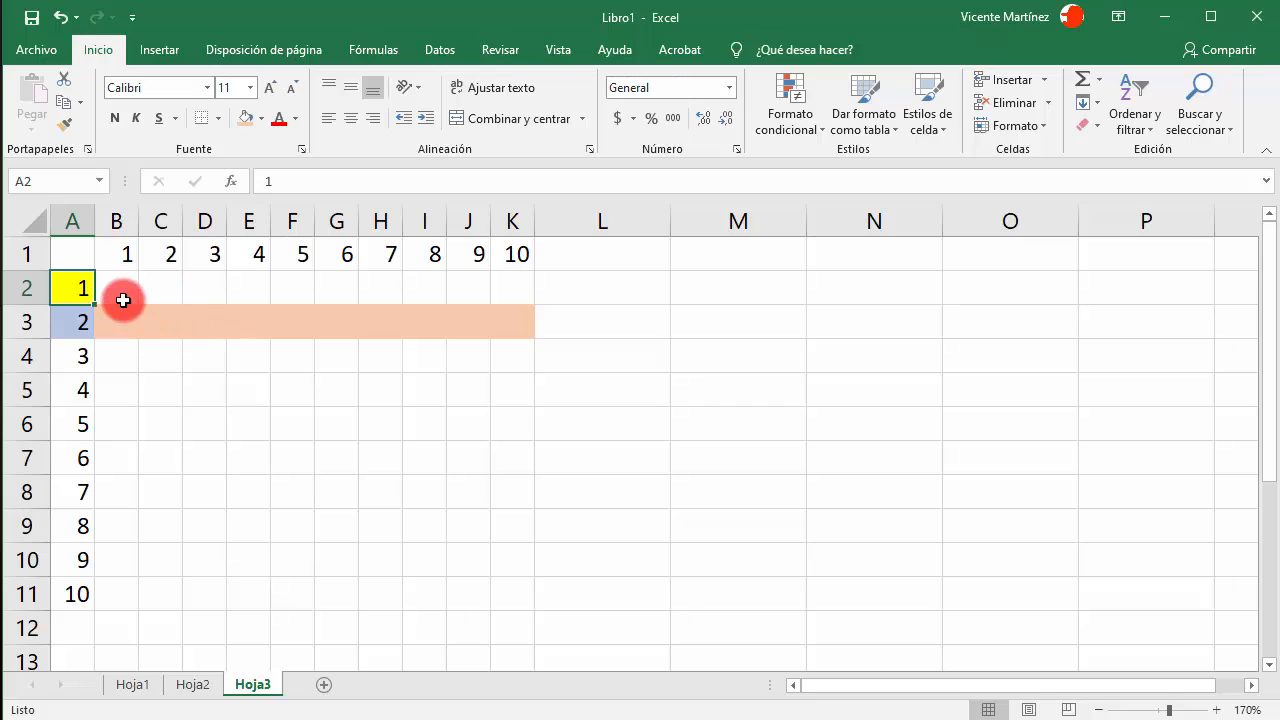
pyautogui.click(125, 265)
pyautogui.click(131, 289)
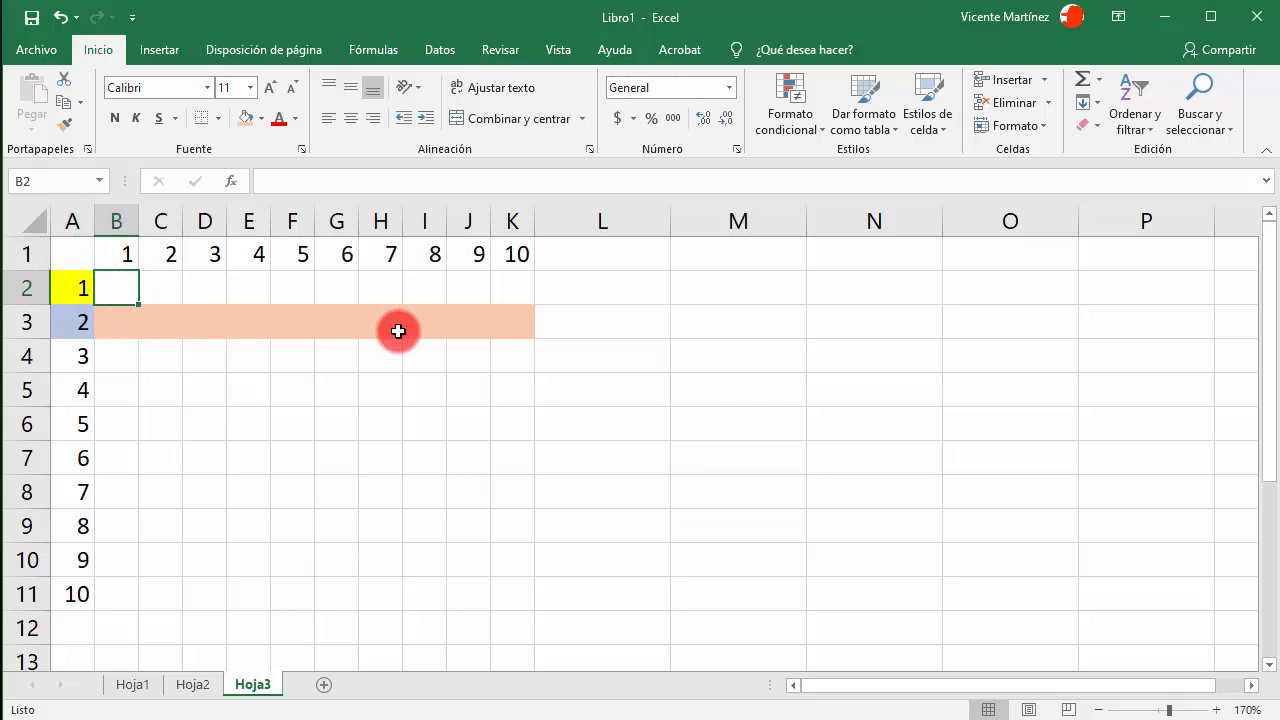
# Start a formula in B2 that multiplies A2 by B1
pyautogui.write('=')
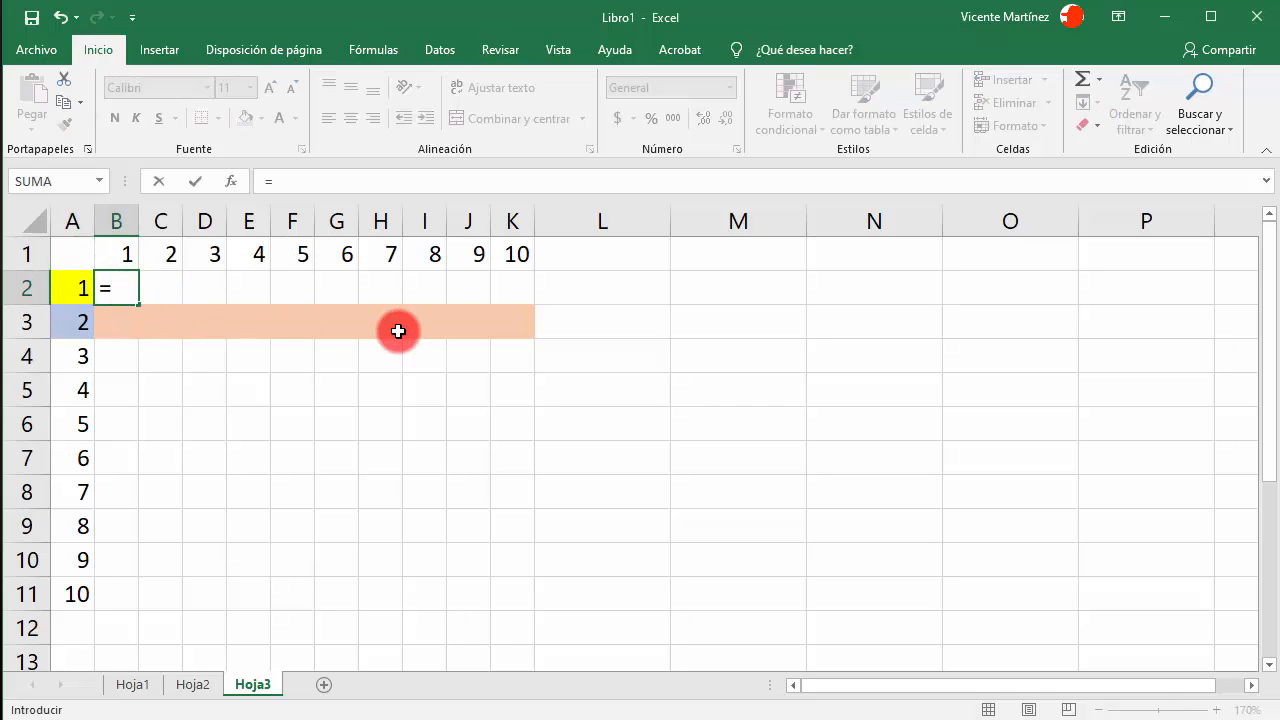
pyautogui.click(67, 279)
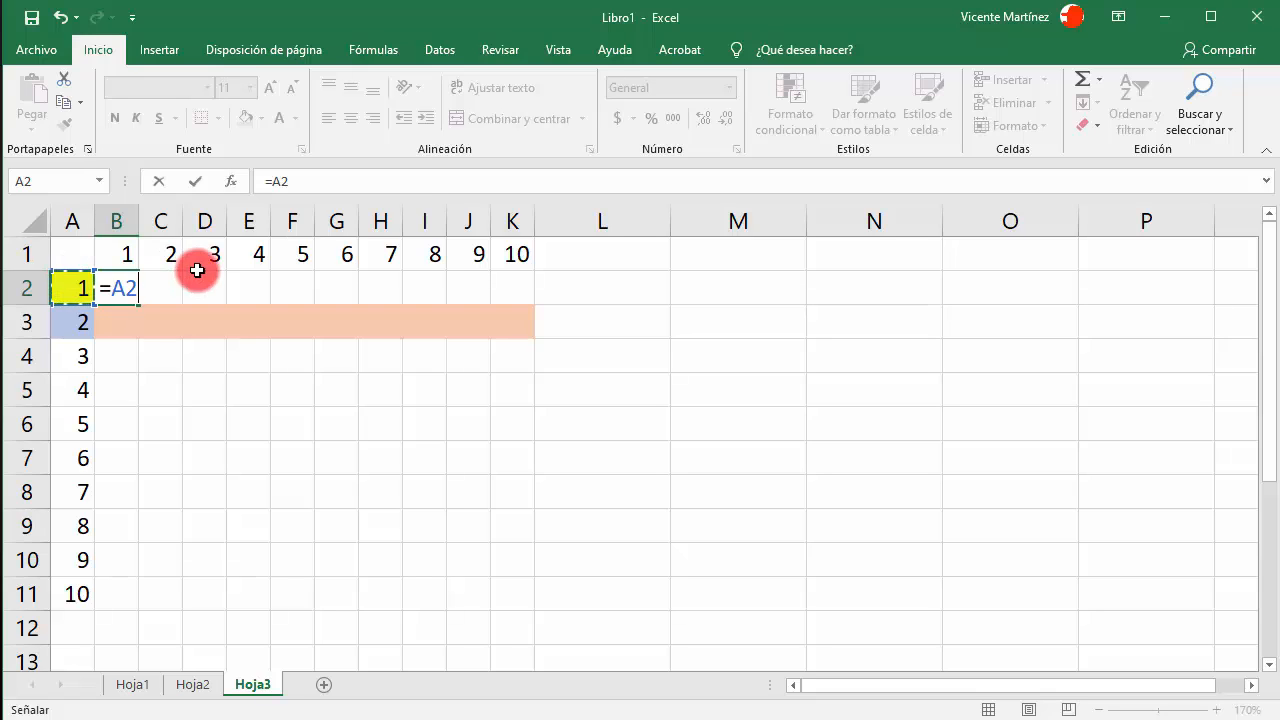
pyautogui.write('*')
pyautogui.click(122, 256)
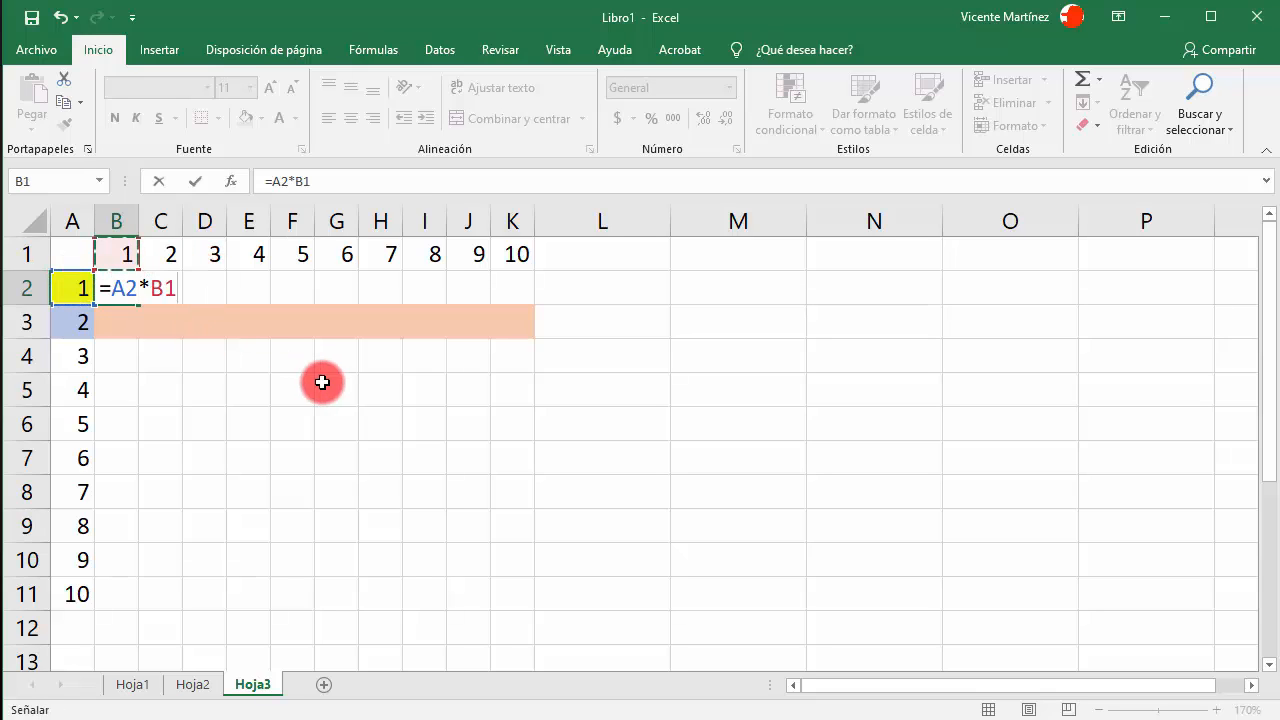
# Lock column A and row 1 in B2's references and enter the formula as =$A2*B$1
pyautogui.click(112, 289)
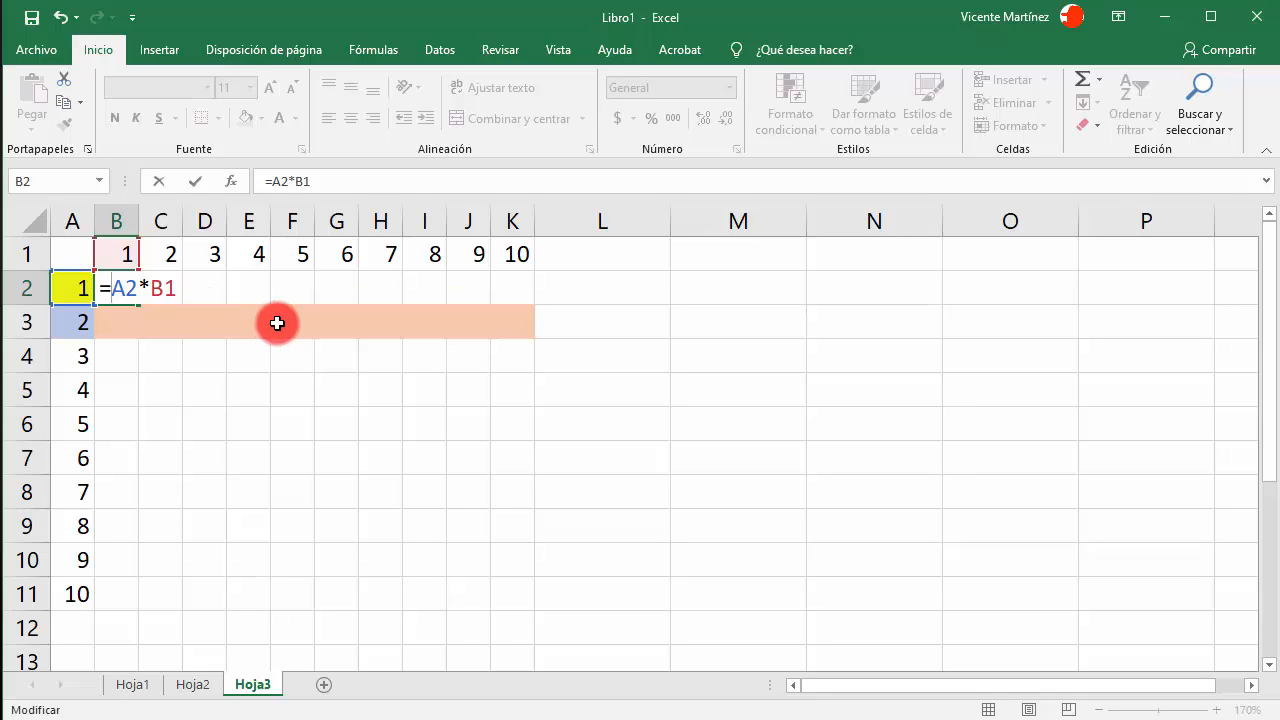
pyautogui.click(178, 289)
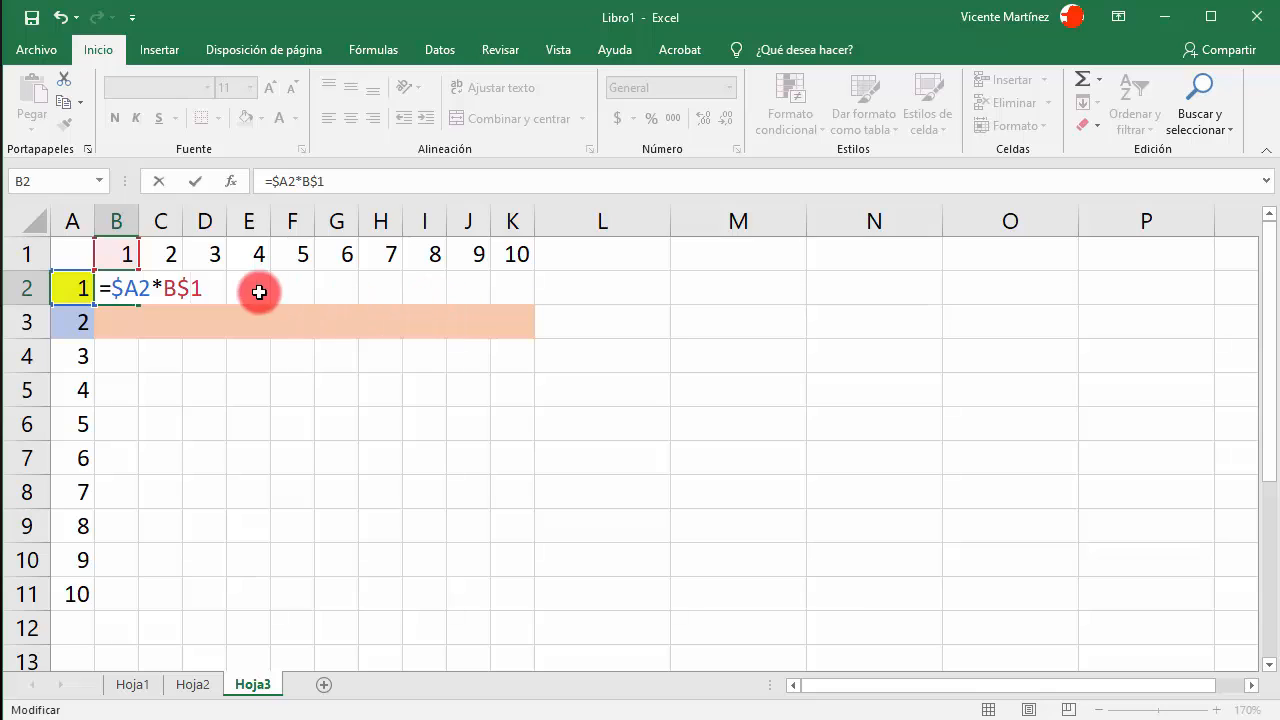
pyautogui.click(131, 290)
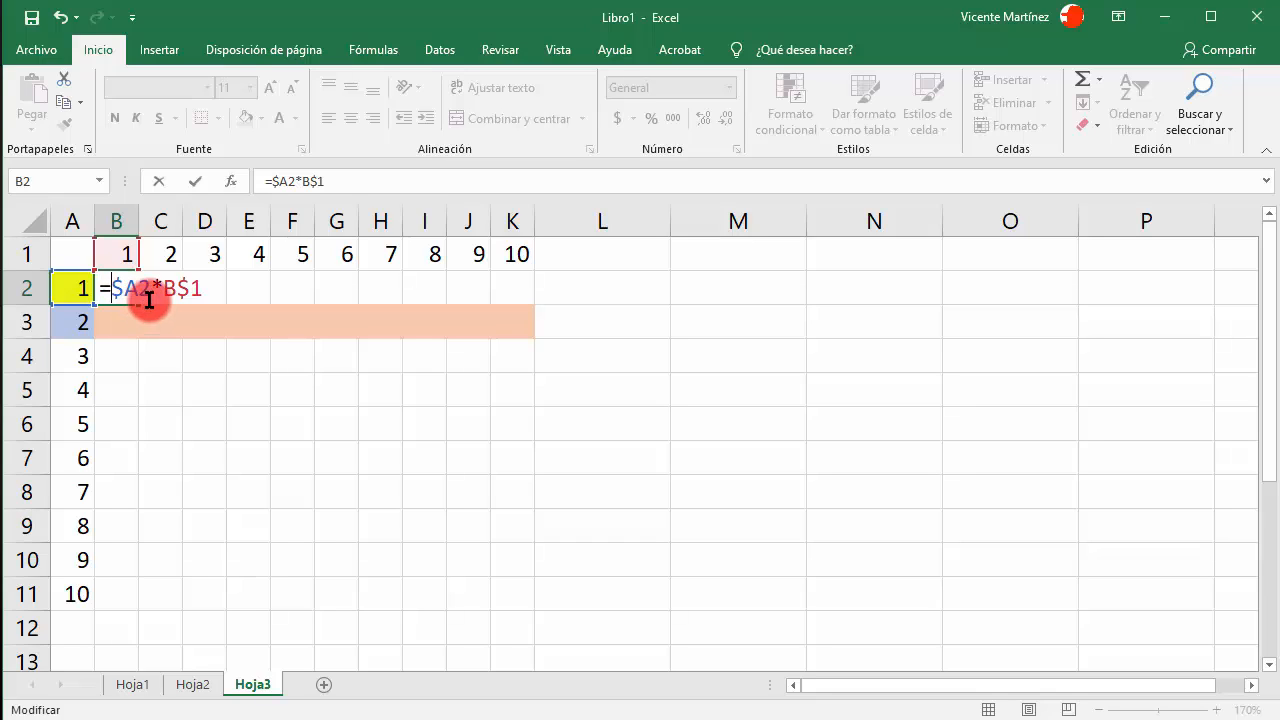
pyautogui.press('Return')
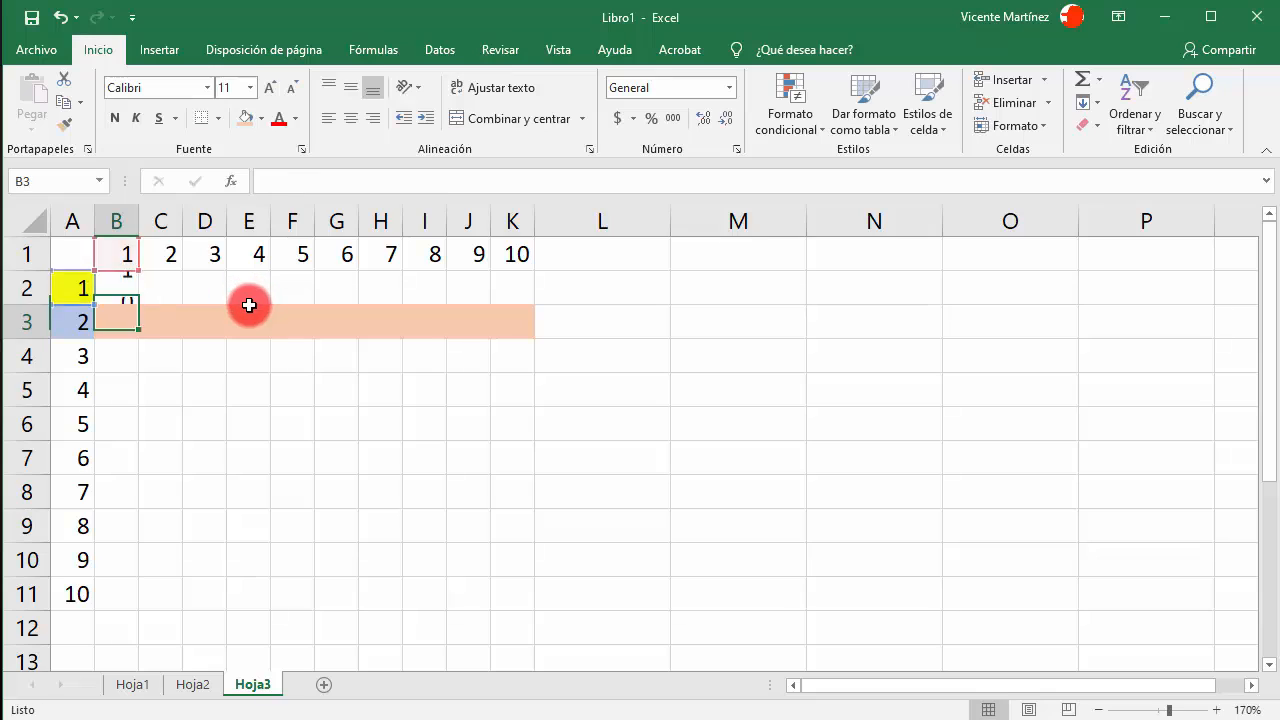
# Fill the B2 formula across to K2 and down to row 11, and widen column K to fit its values
pyautogui.click(134, 290)
pyautogui.moveTo(140, 309); pyautogui.dragTo(526, 322)
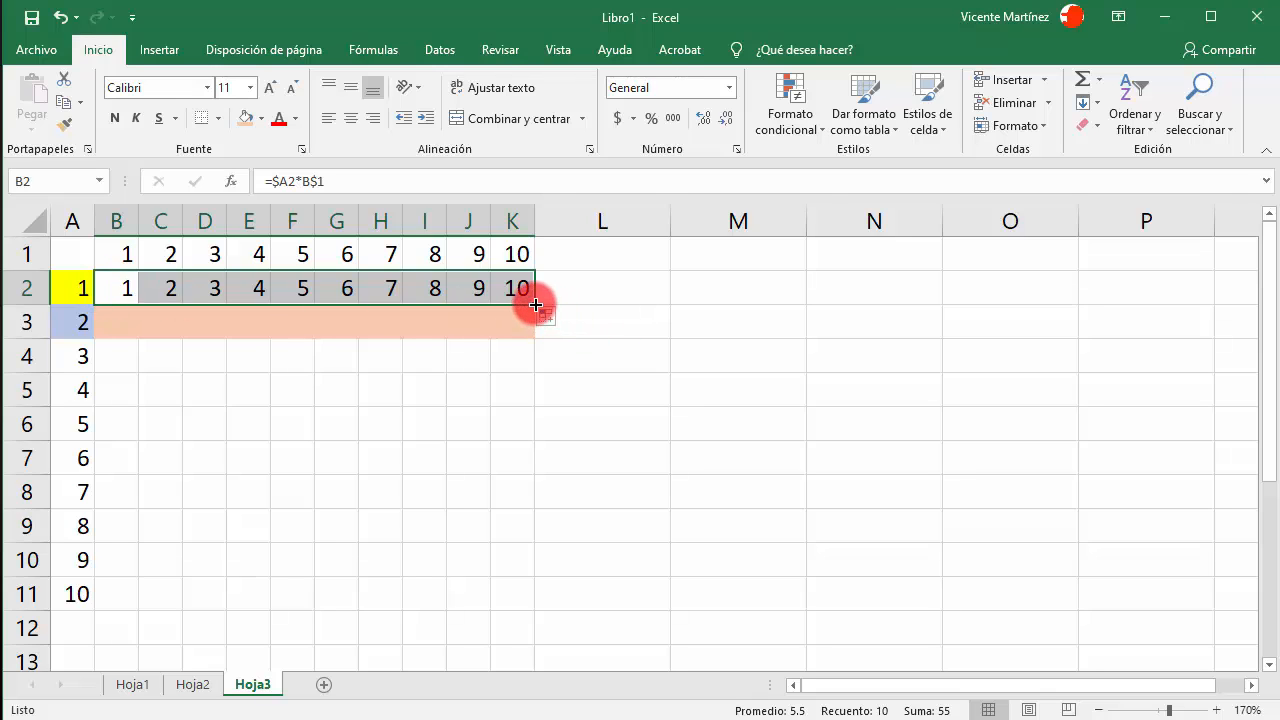
pyautogui.moveTo(536, 305); pyautogui.dragTo(518, 603)
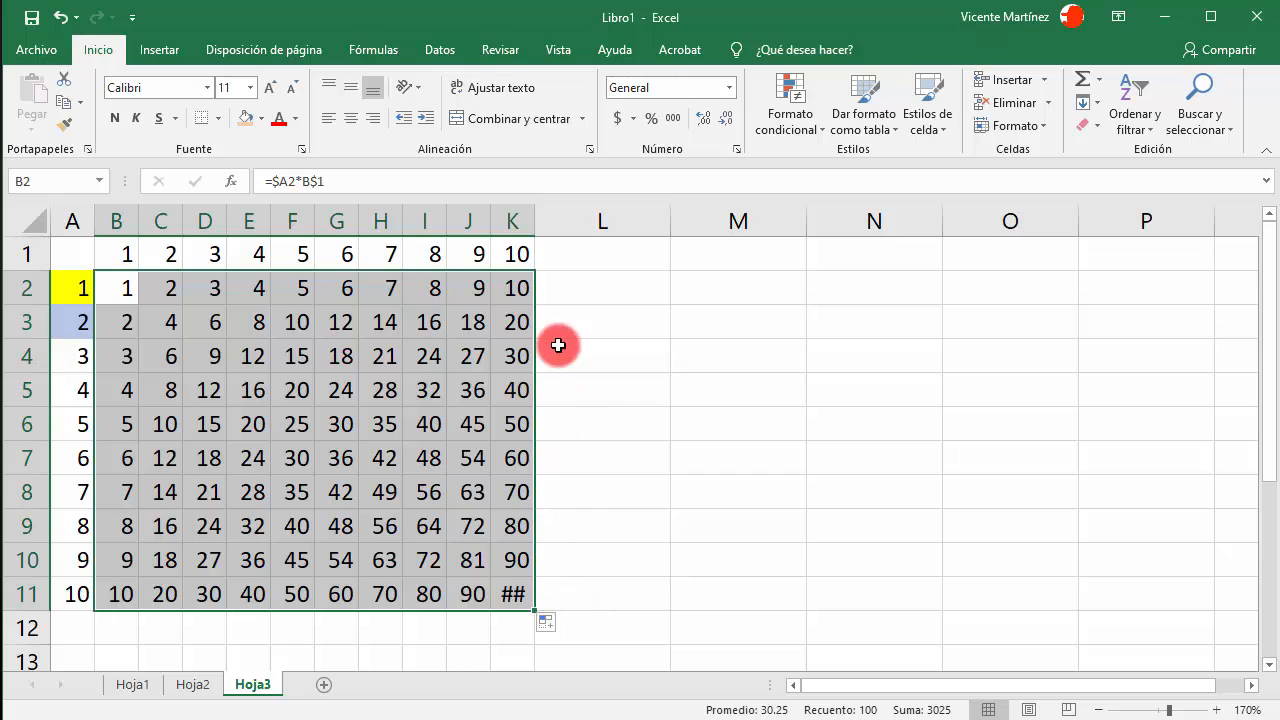
pyautogui.moveTo(534, 226); pyautogui.dragTo(549, 229)
pyautogui.click(523, 583)
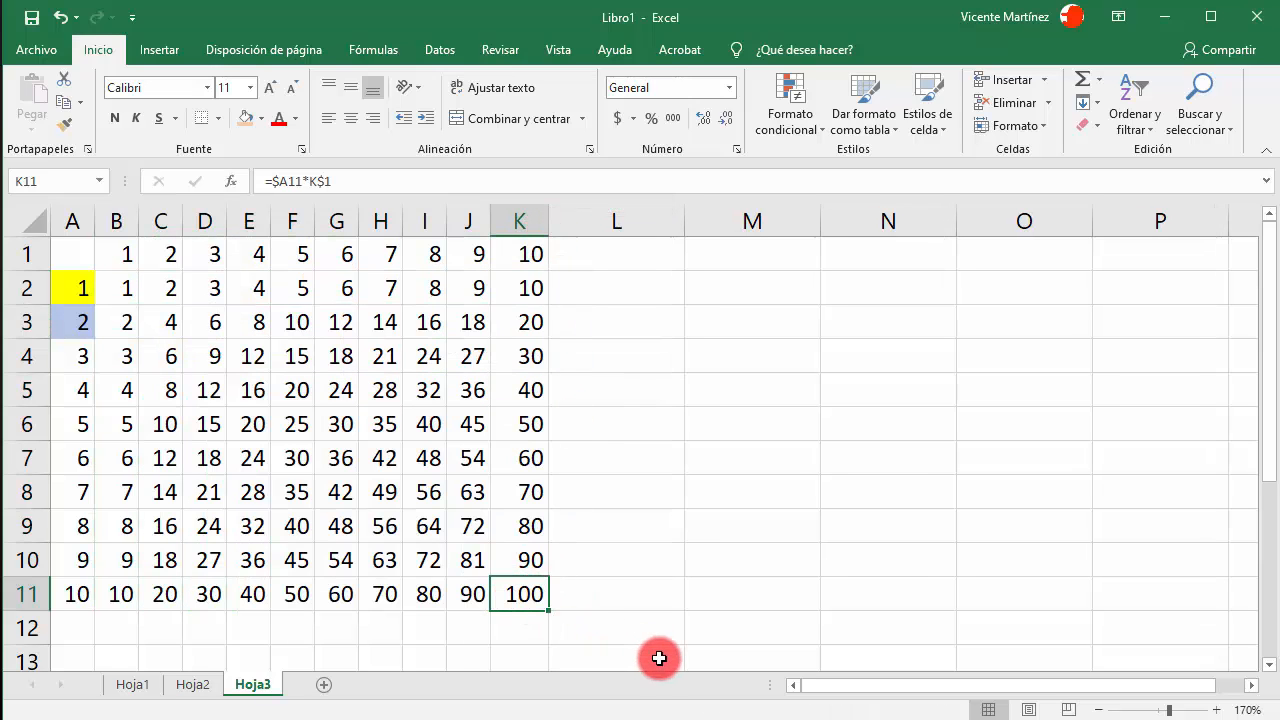
# Inspect the copied formulas along row 2 from B2 to E2, comparing the cells each one references
pyautogui.click(116, 284)
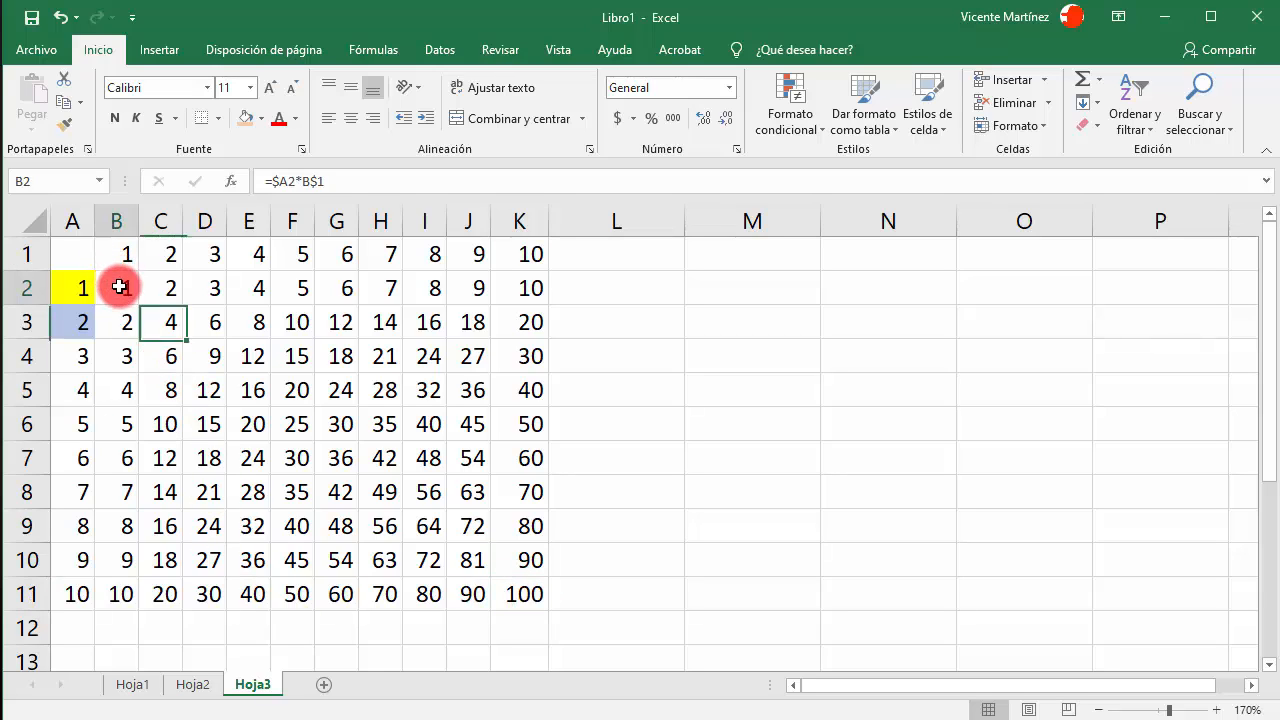
pyautogui.click(166, 287)
pyautogui.press('F2')
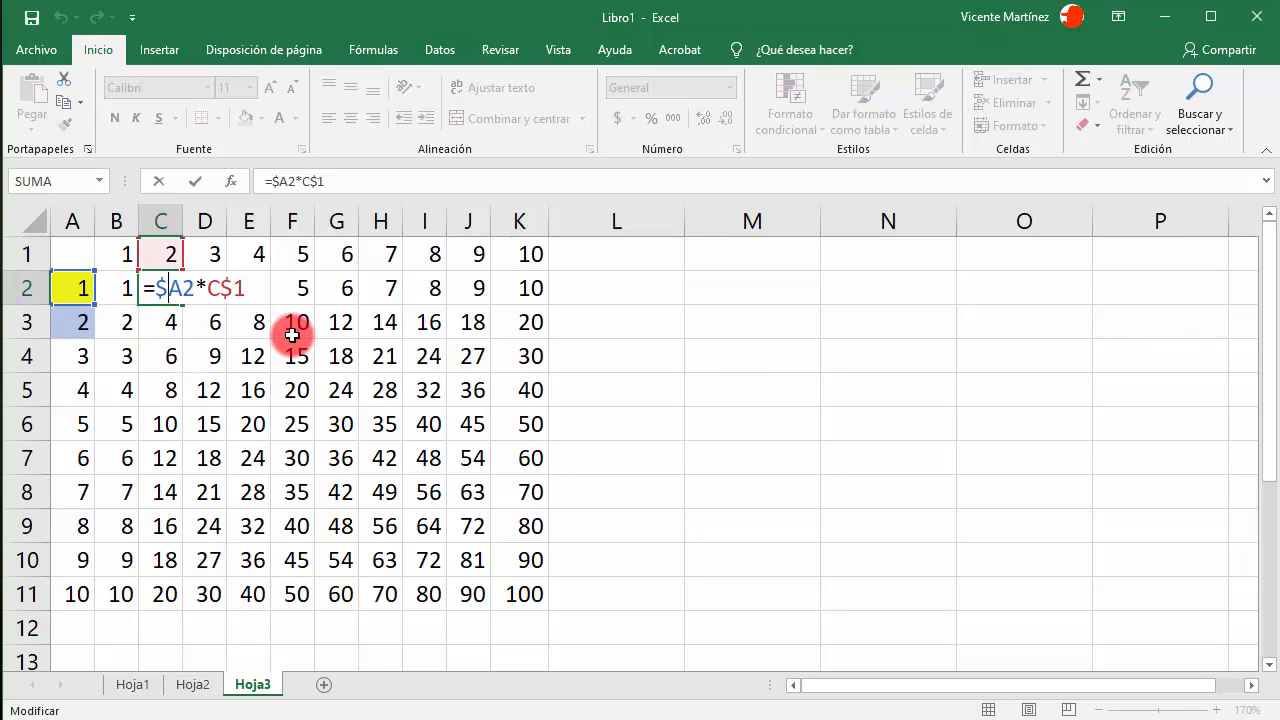
pyautogui.doubleClick(201, 286)
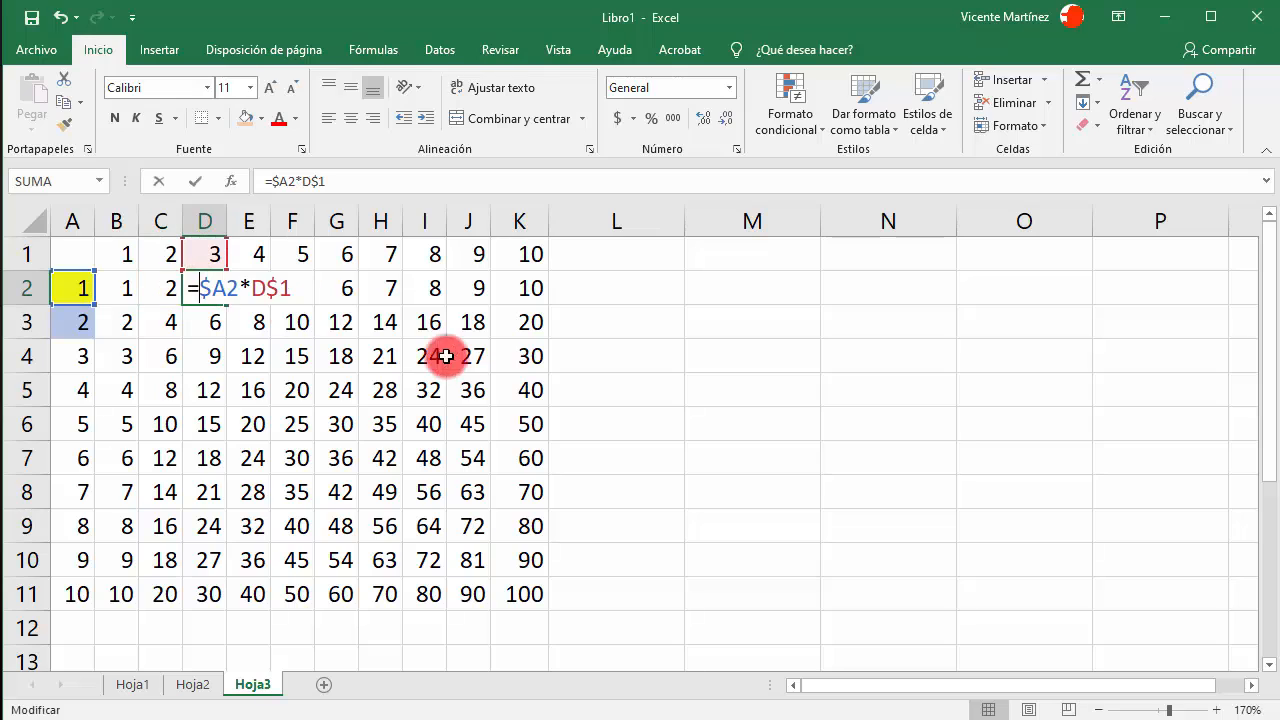
pyautogui.click(262, 287)
pyautogui.doubleClick(262, 287)
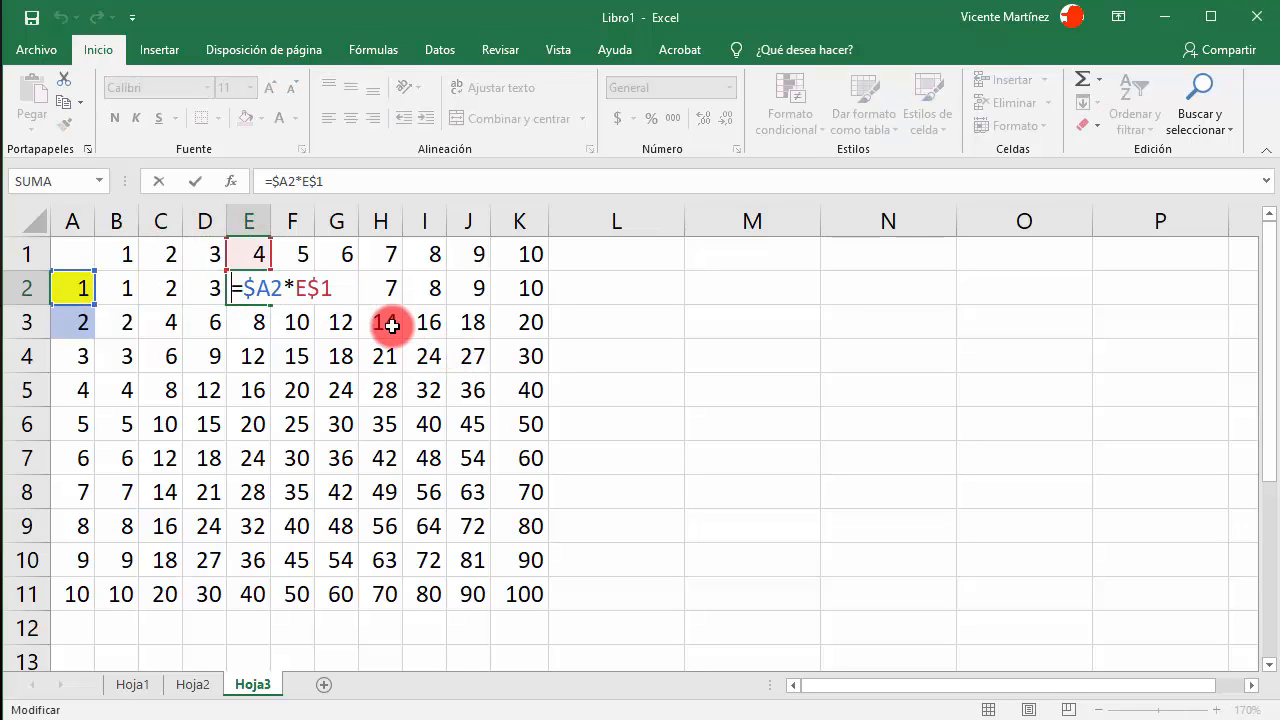
# Examine the formula in E3, checking its row-header and column-header references
pyautogui.click(251, 323)
pyautogui.doubleClick(251, 323)
pyautogui.press('Escape')
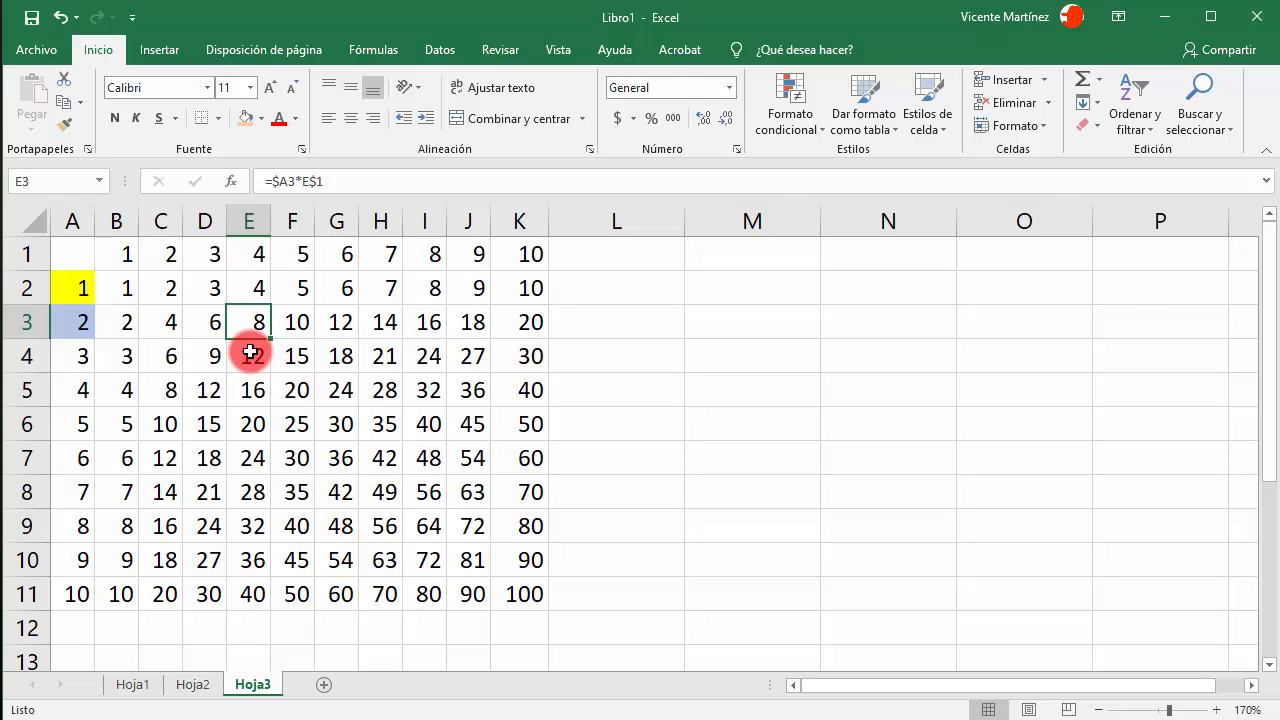
pyautogui.doubleClick(257, 320)
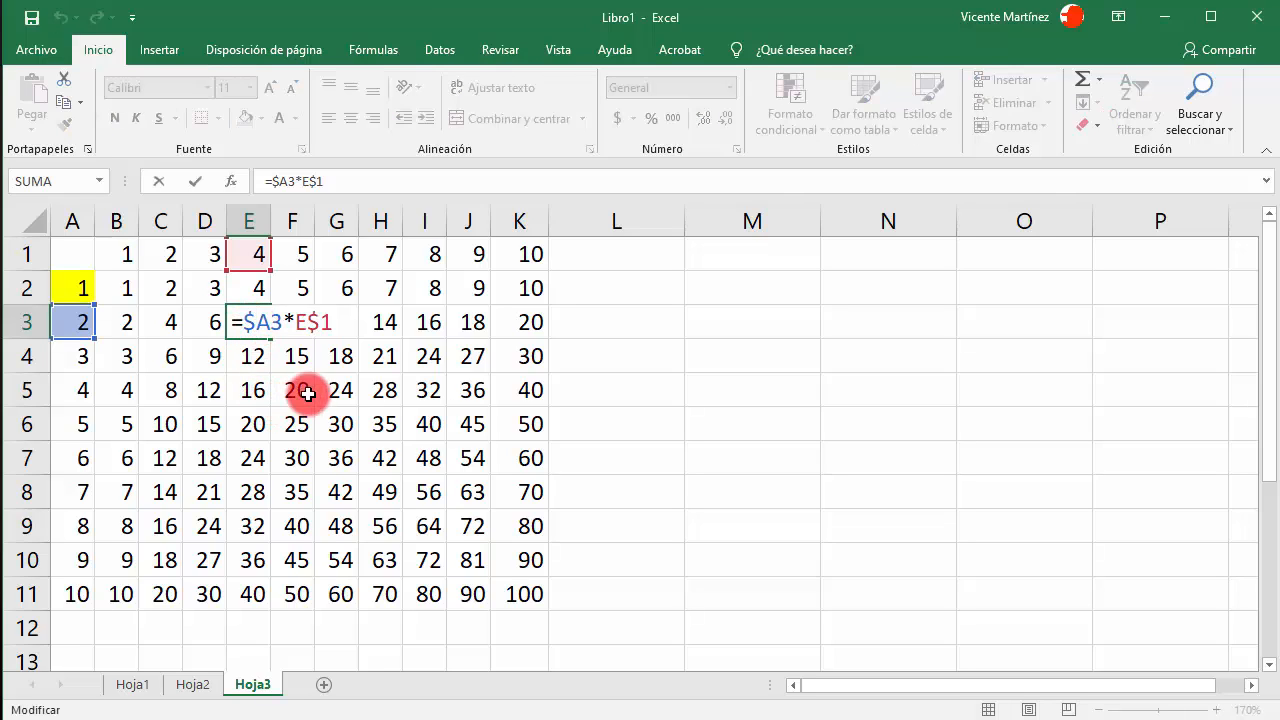
pyautogui.moveTo(257, 318); pyautogui.dragTo(334, 321)
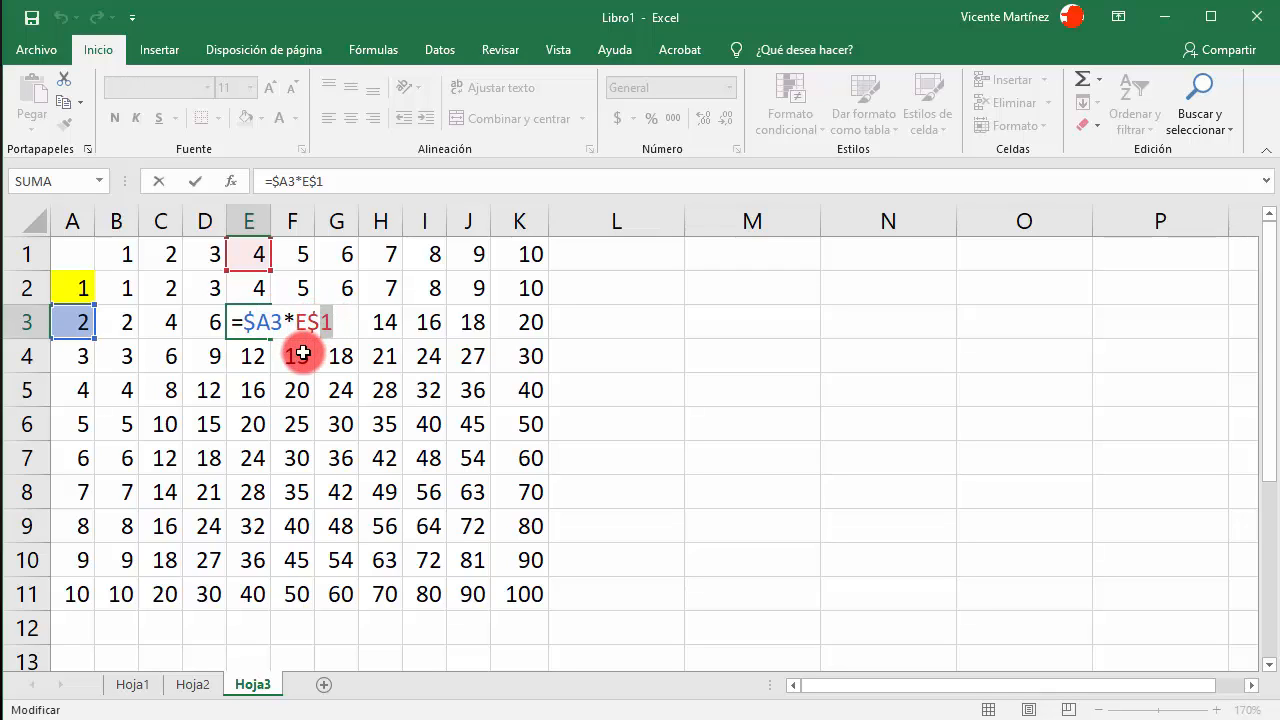
pyautogui.click(300, 355)
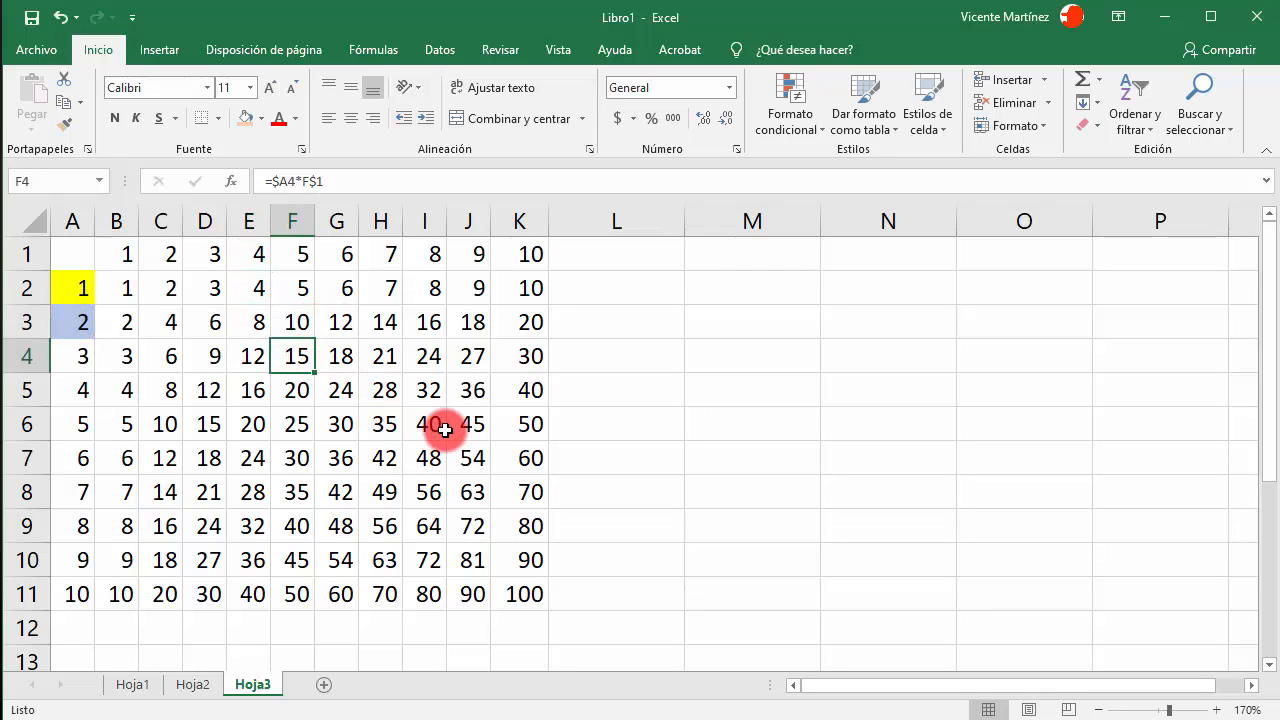